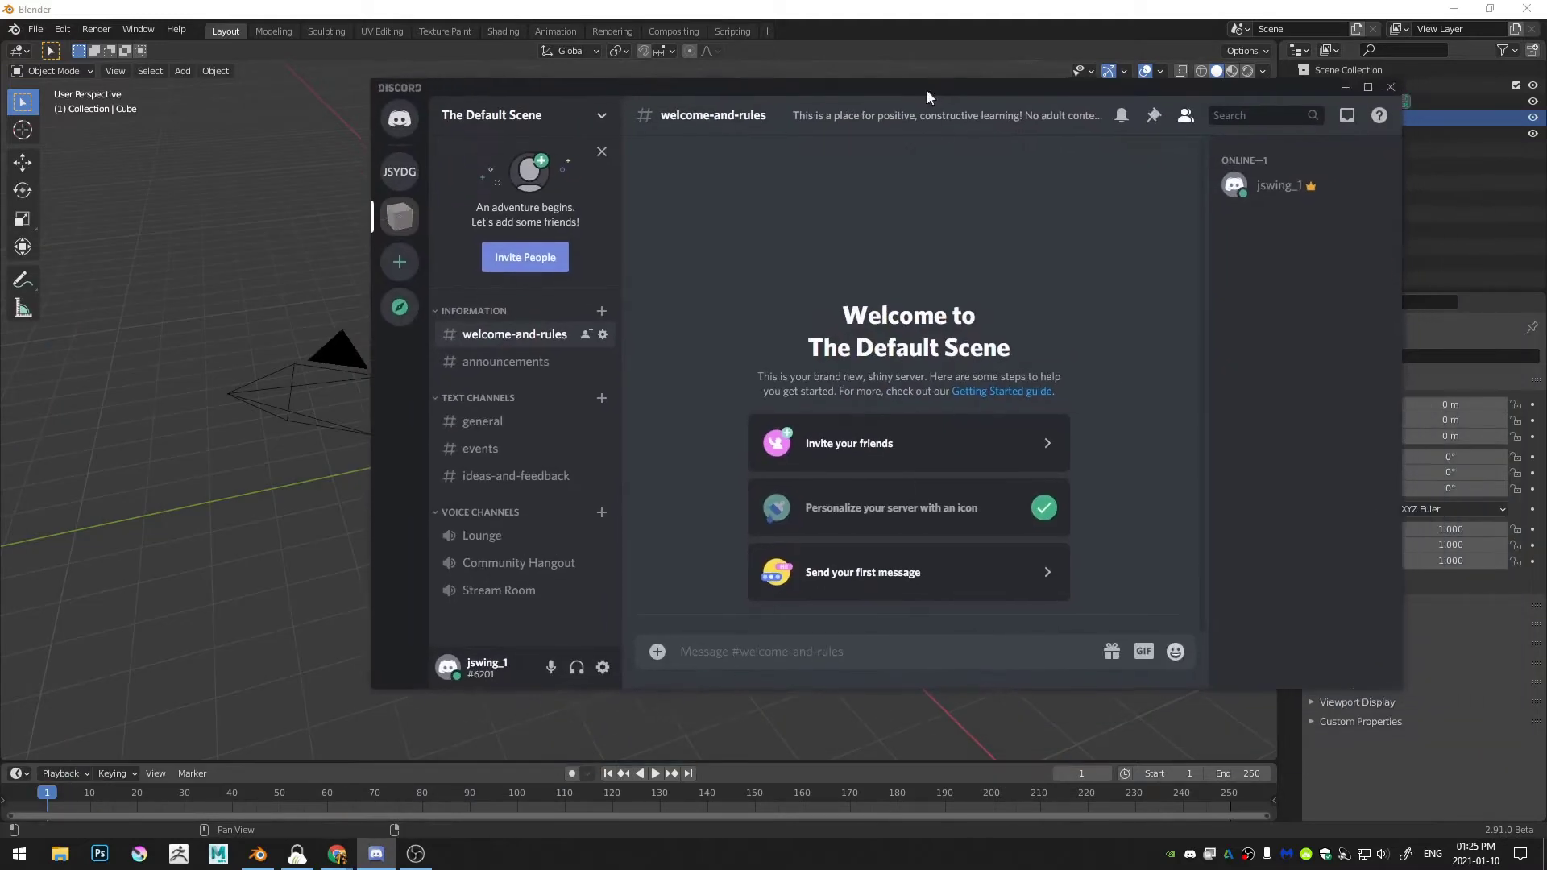
Move the Discord server window aside to uncover Blender's splash screen
drag(926, 92, 786, 92)
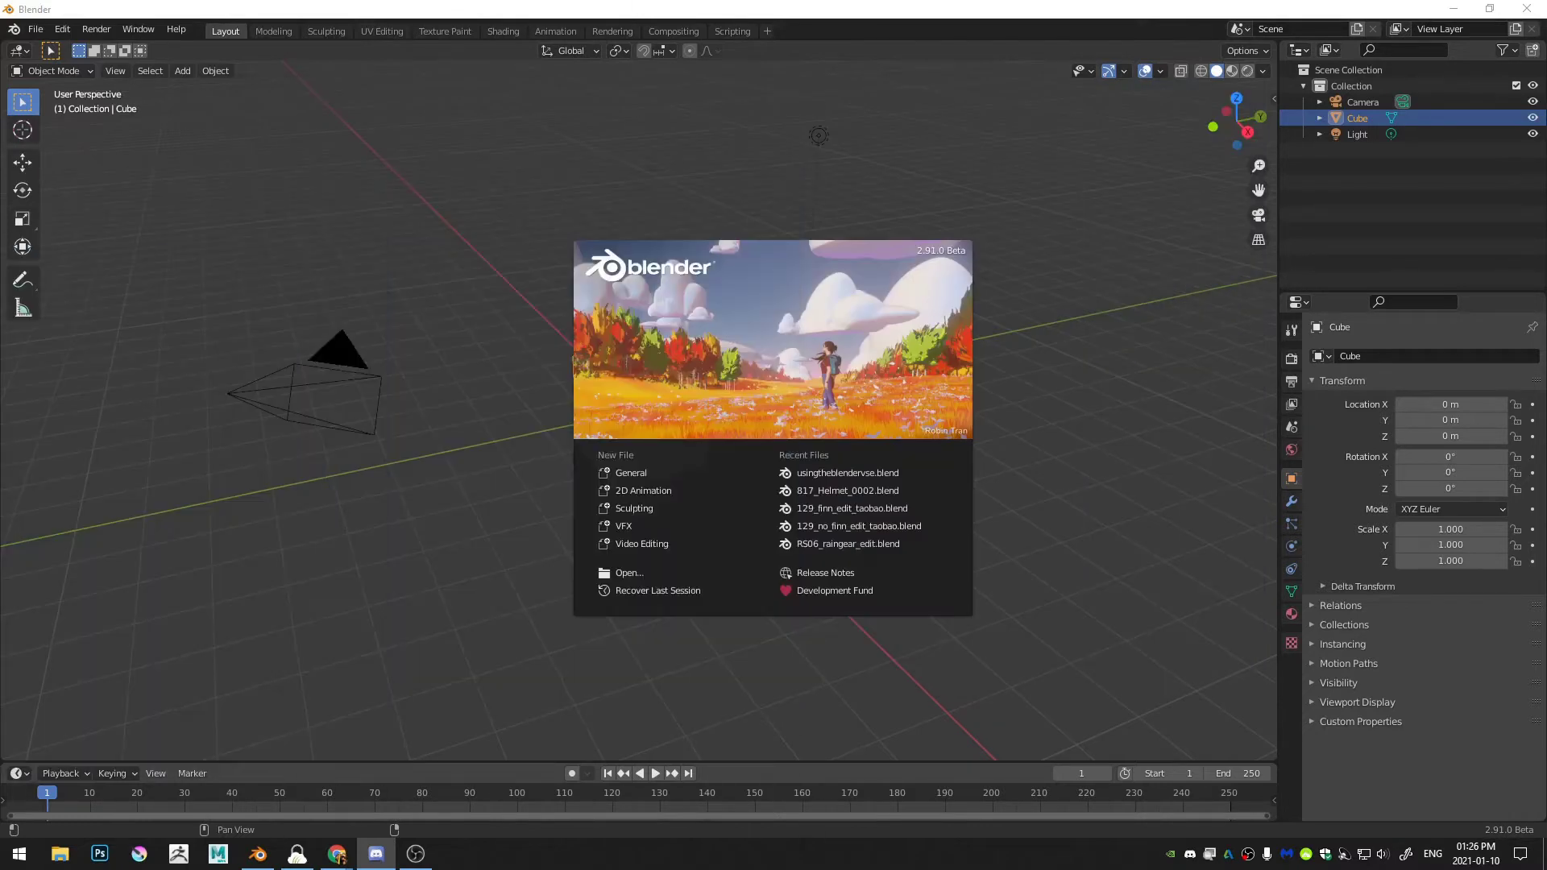
key(alt+Tab)
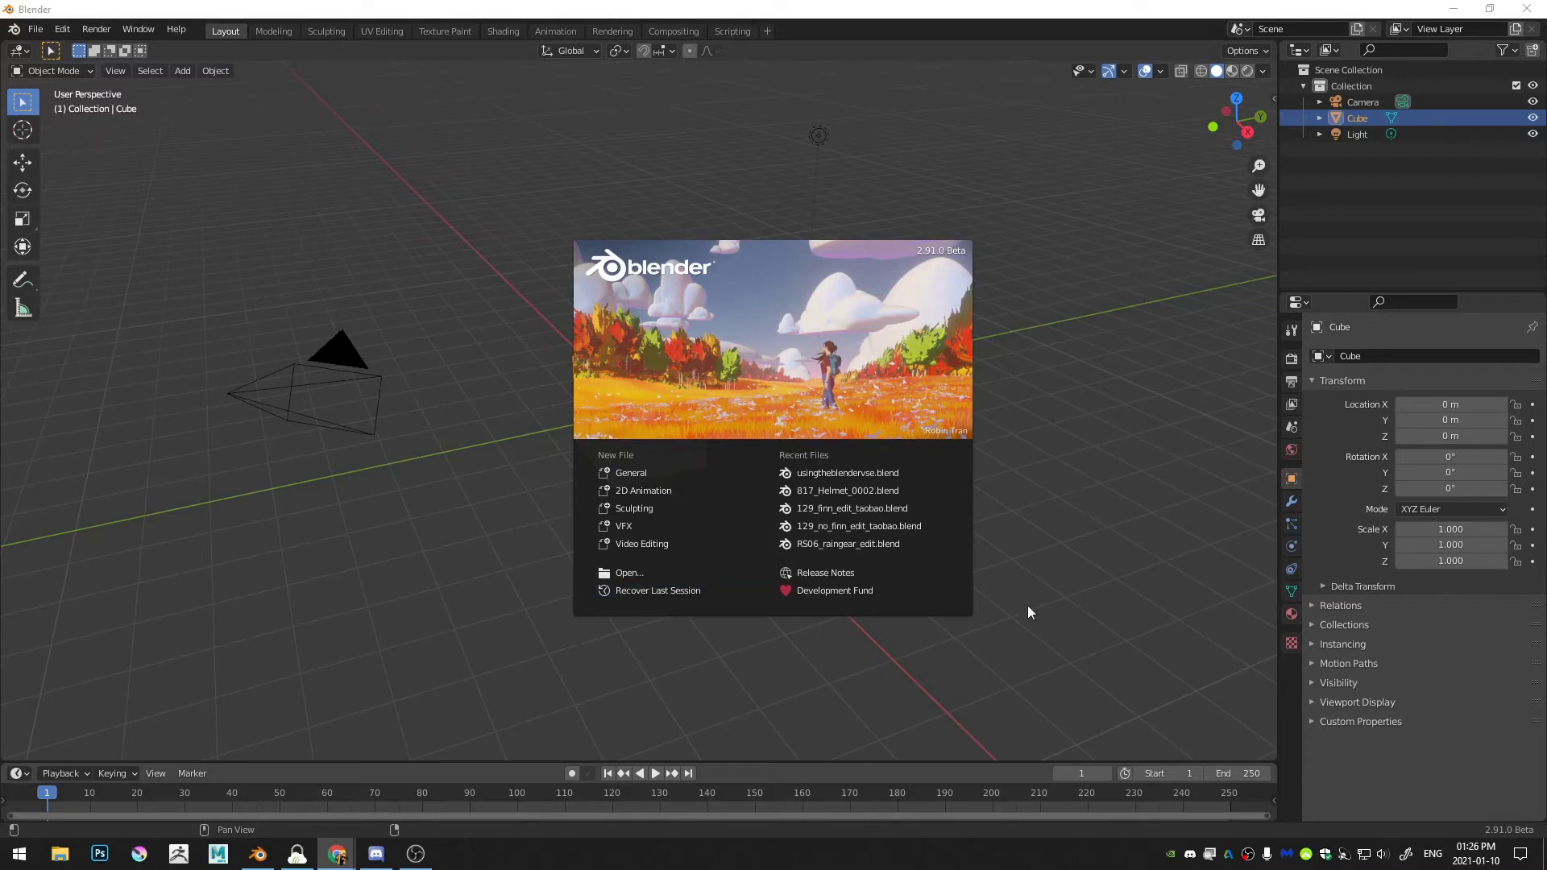
Start a VFX project and load VID_20200929_093819.mp4 from Work (D:) into the clip editor
click(633, 527)
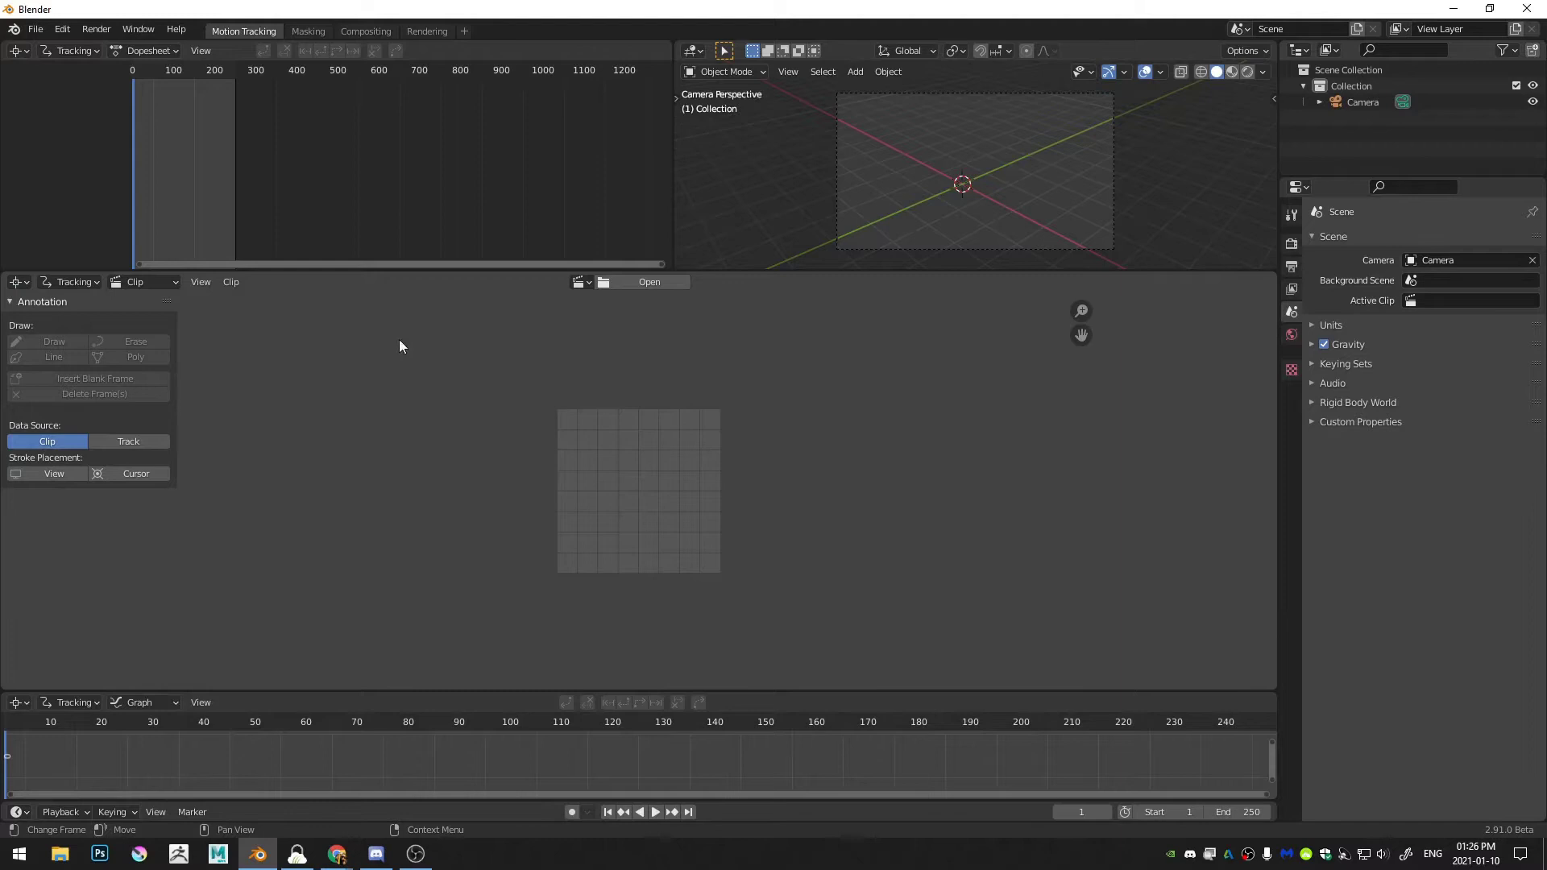
click(676, 281)
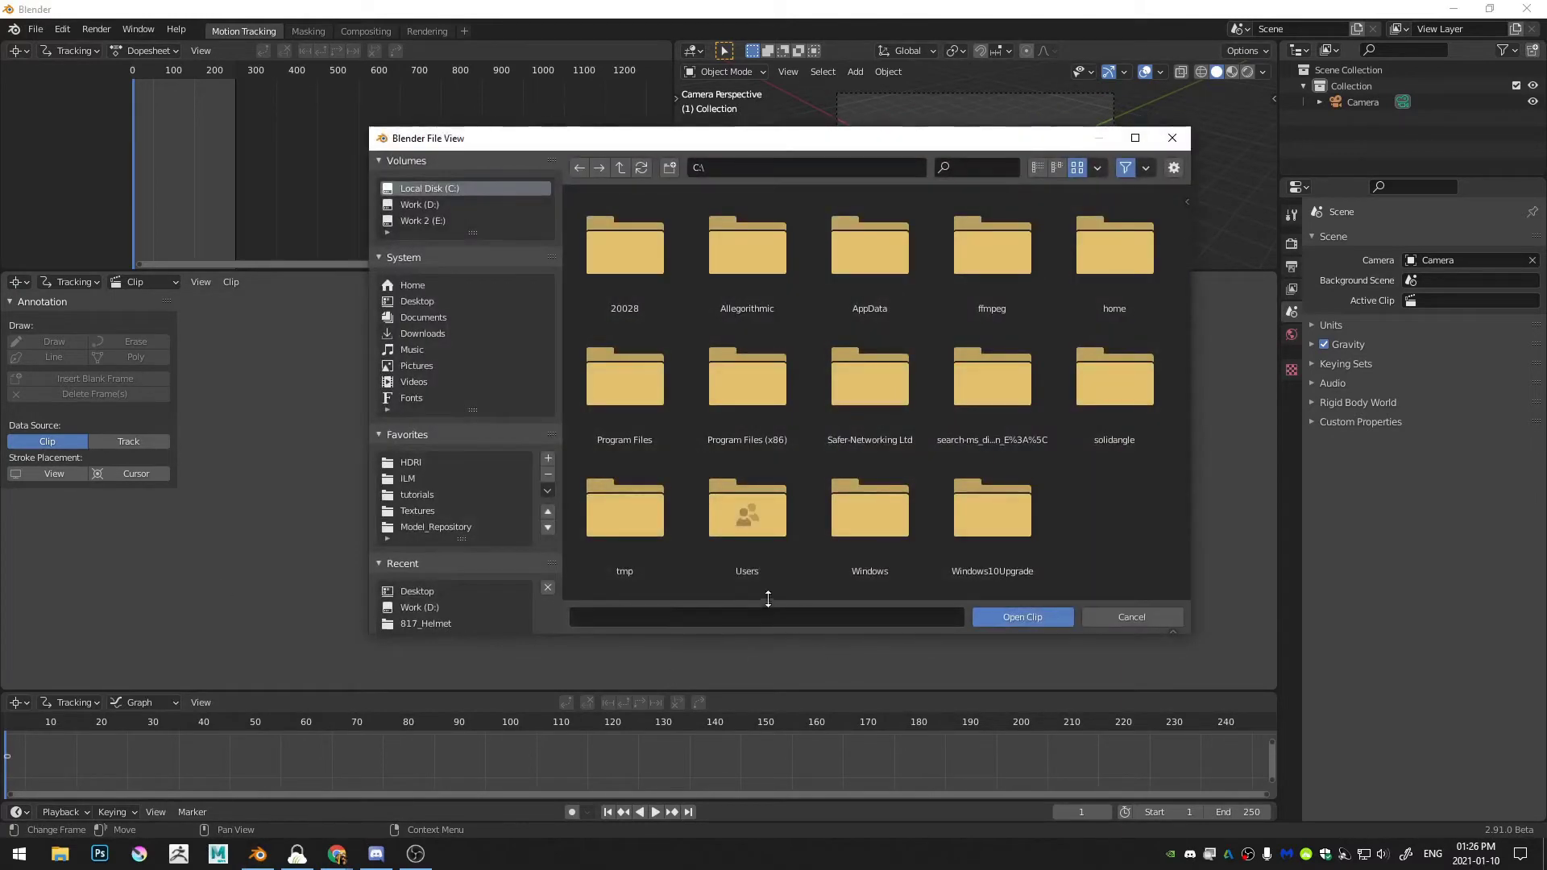
click(421, 206)
scroll(1080, 475, down, 5)
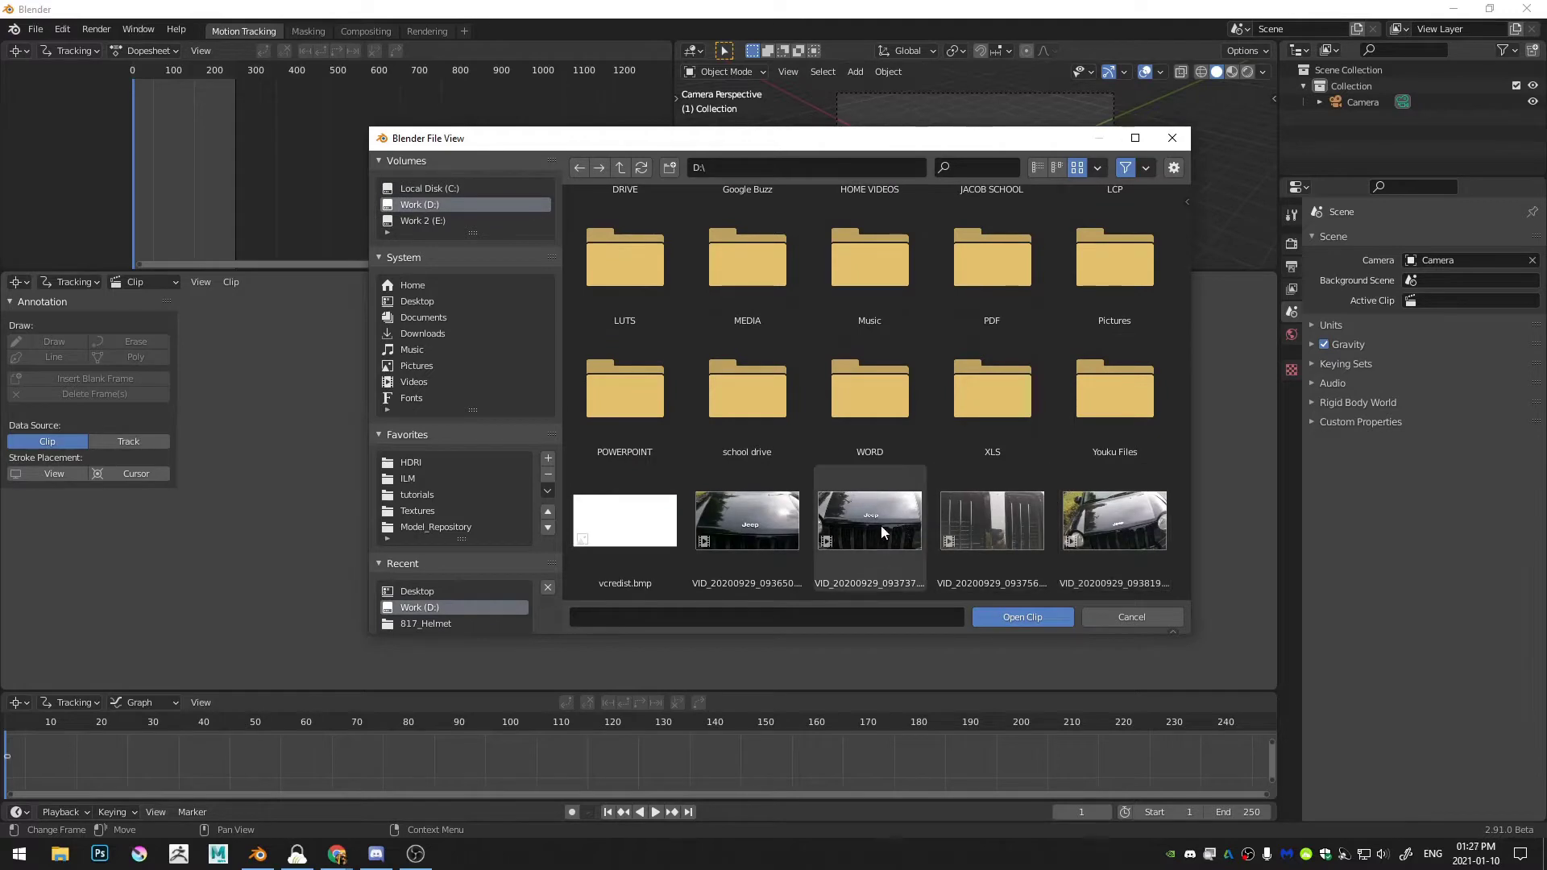
double_click(1114, 519)
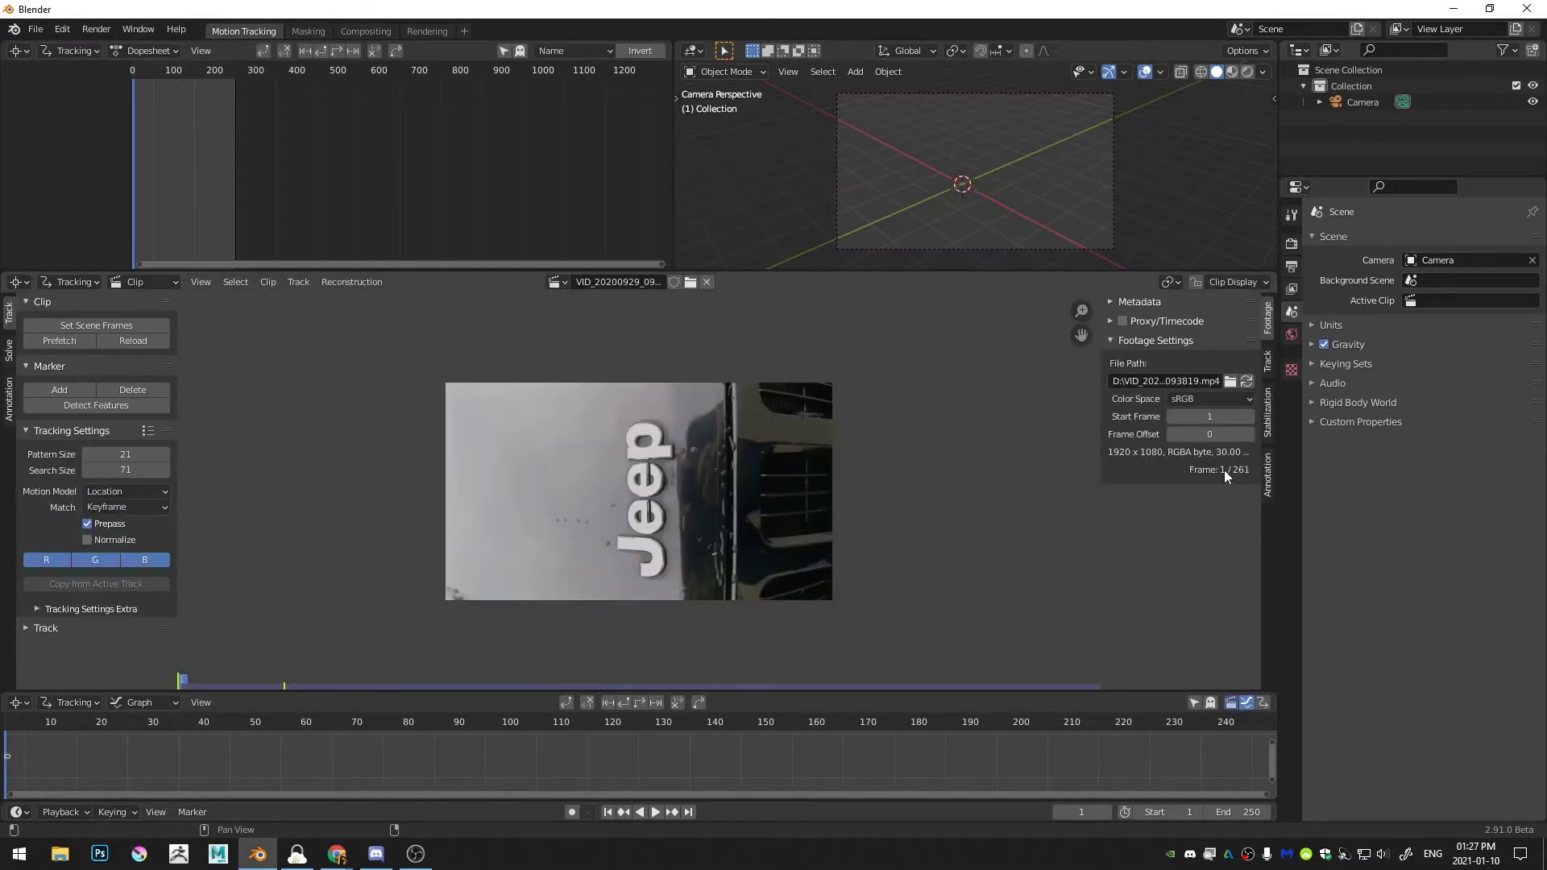
Set the scene's end frame to 261
click(1239, 811)
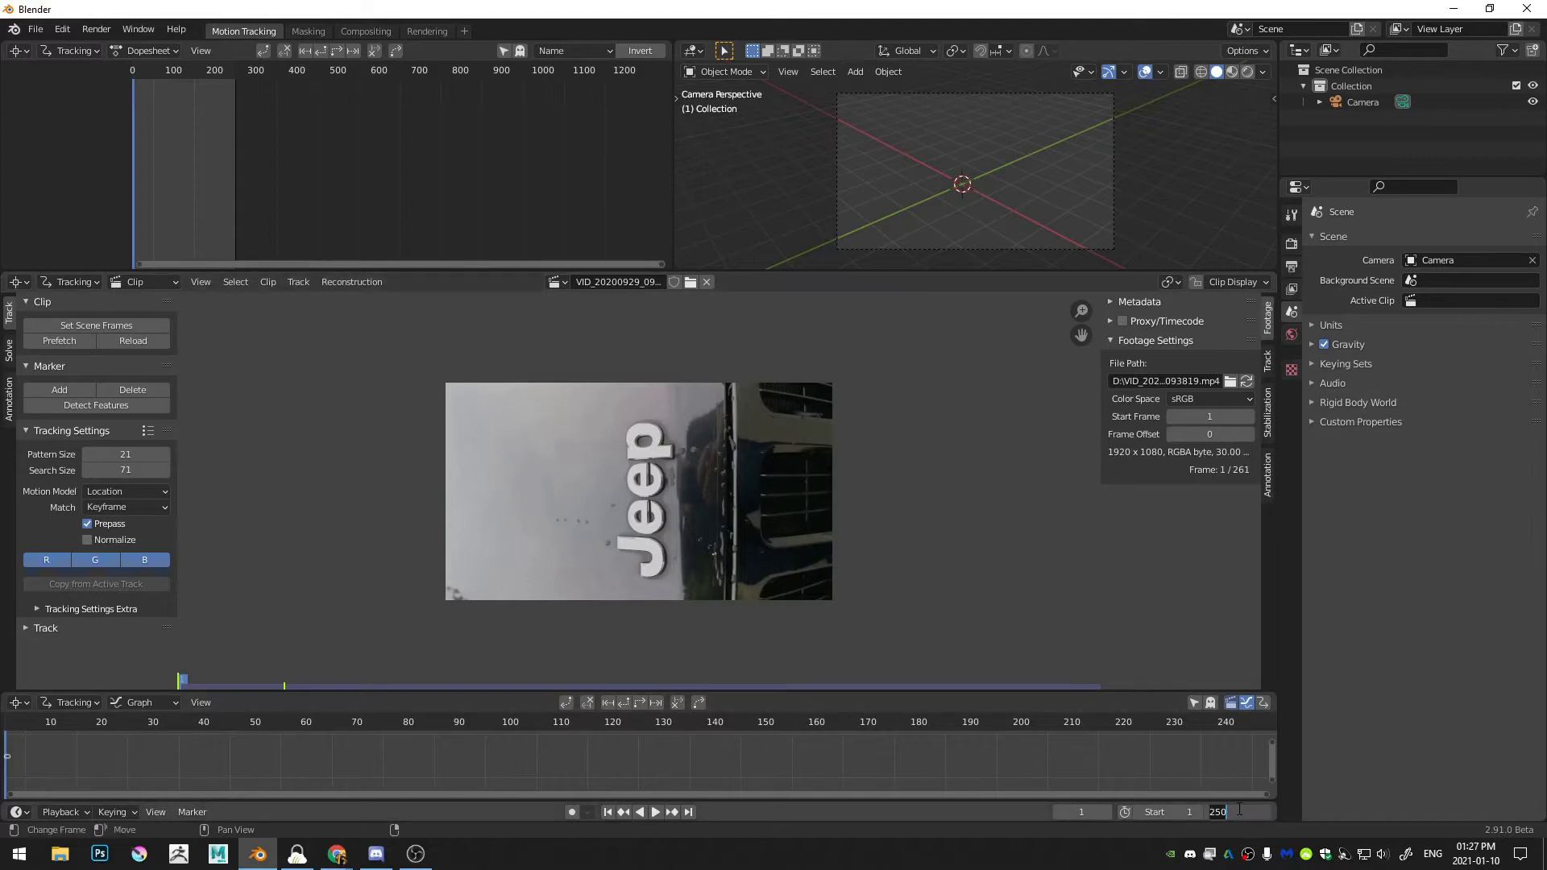
text(6)
key(BackSpace)
text(261)
key(Return)
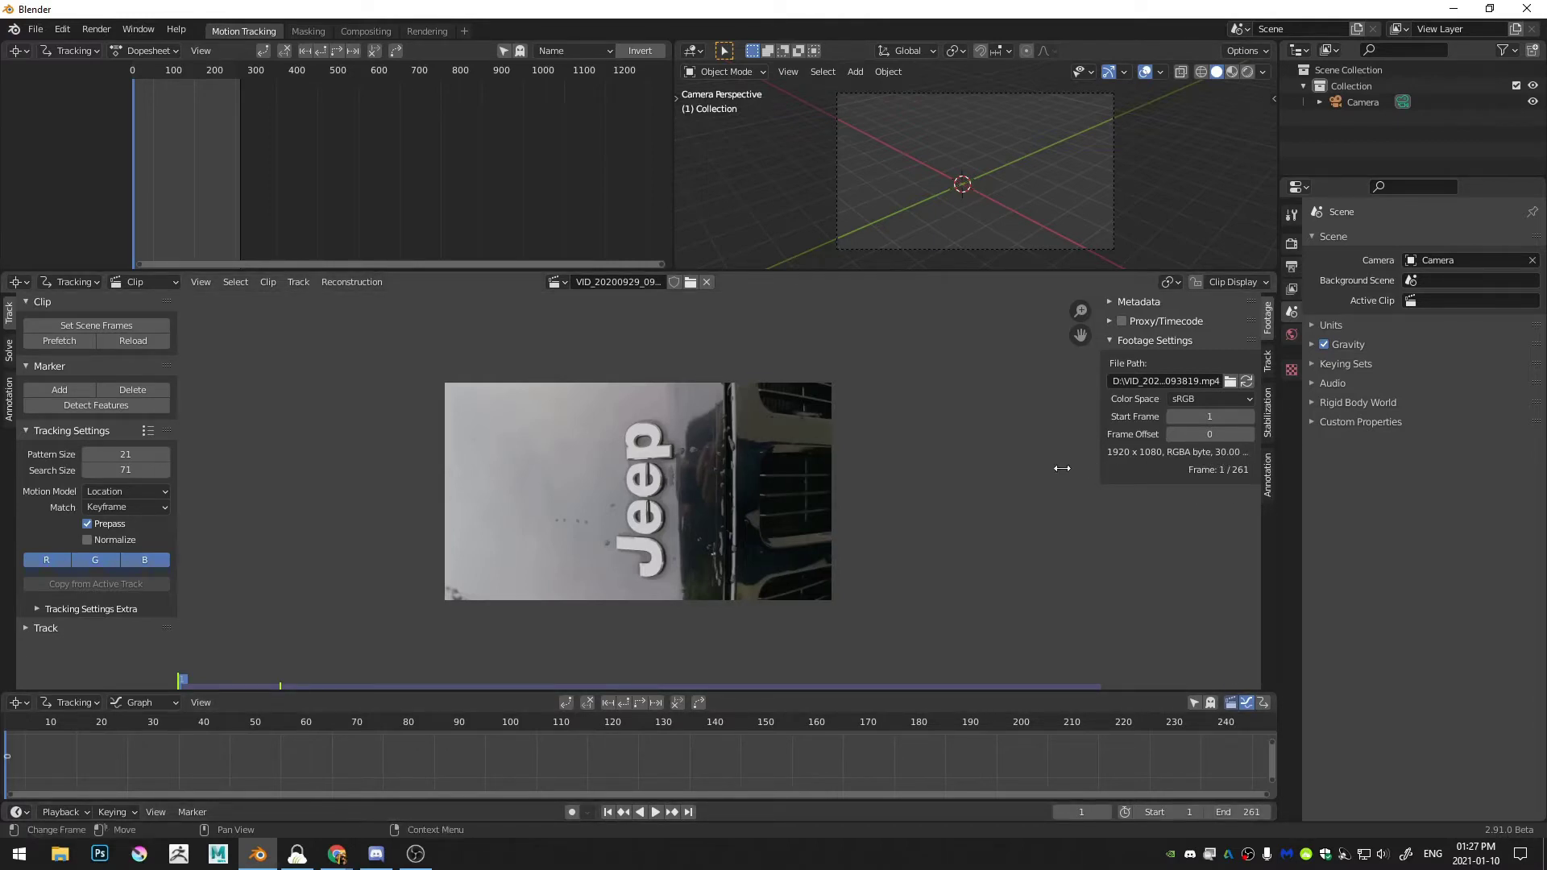
Set the output frame rate to 30 fps and prefetch the clip frames
drag(1100, 463, 962, 463)
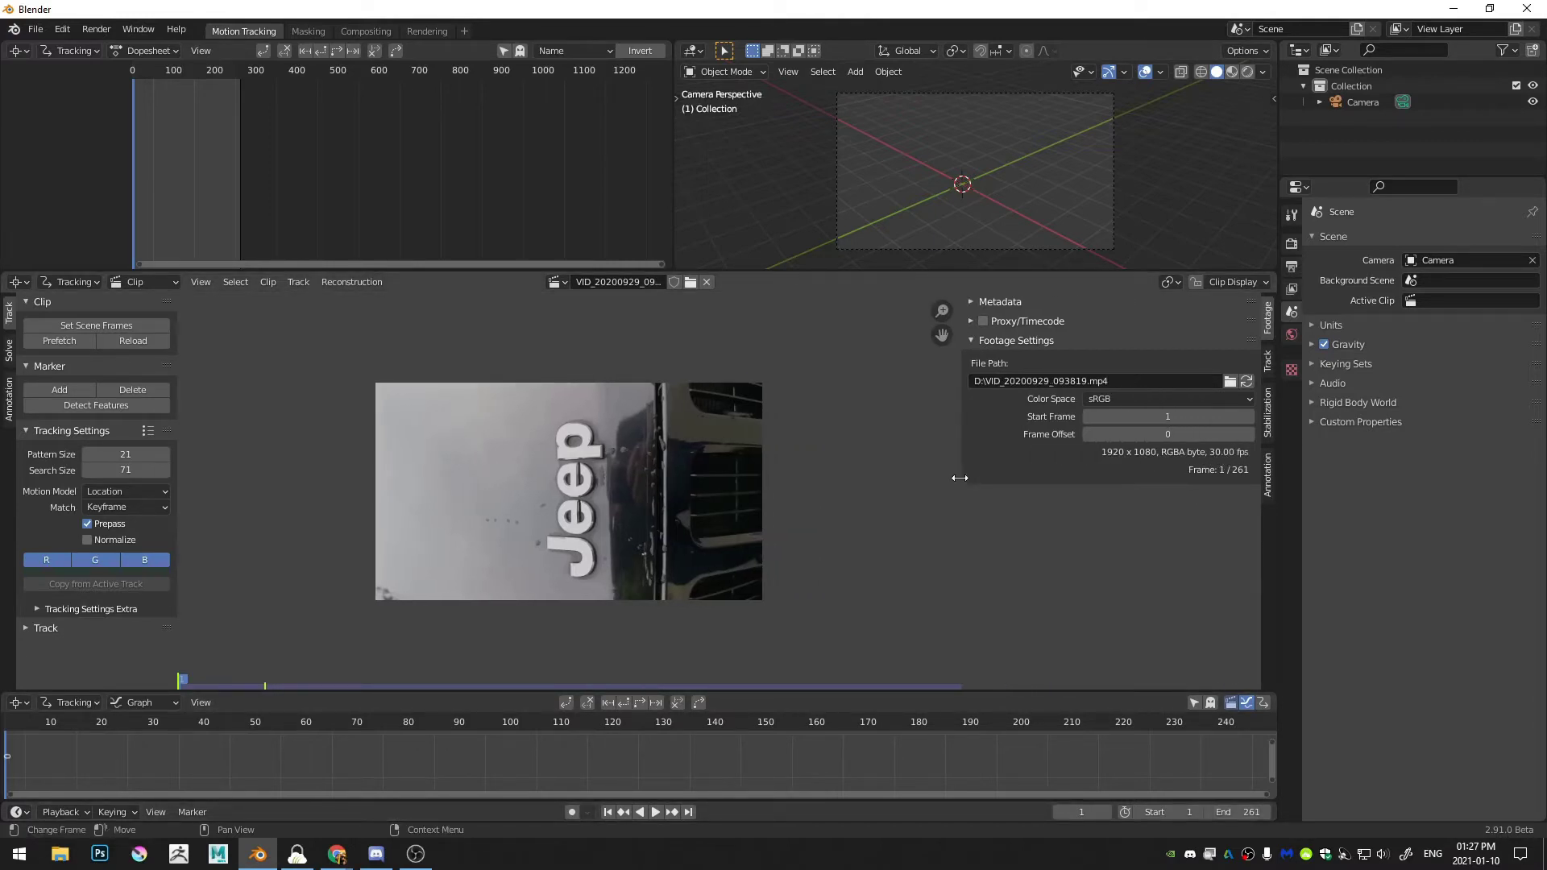
click(1291, 266)
click(1427, 438)
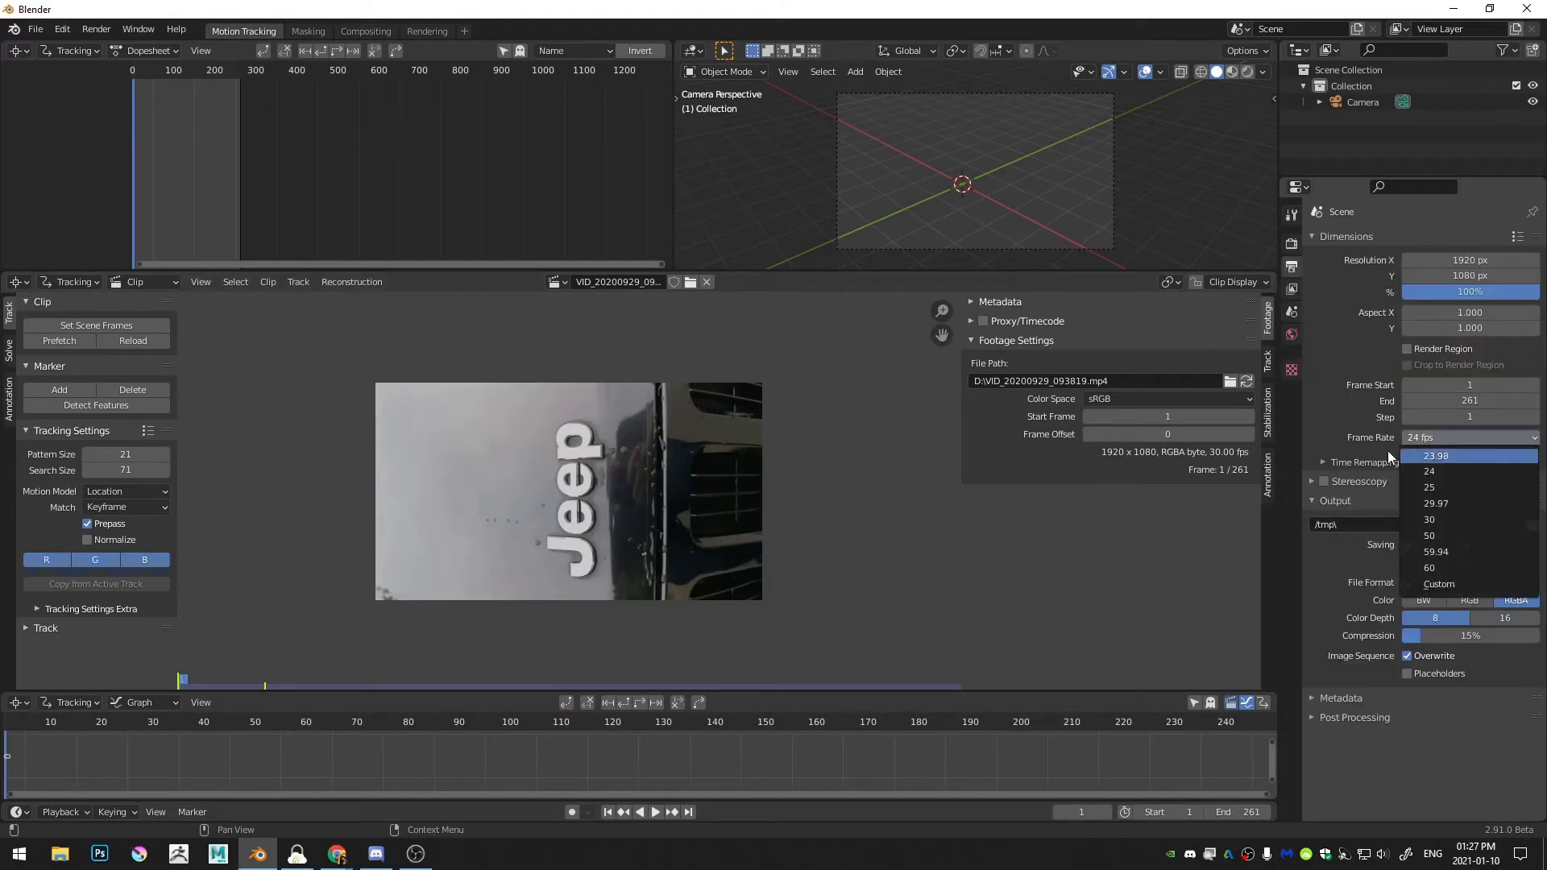
click(1449, 522)
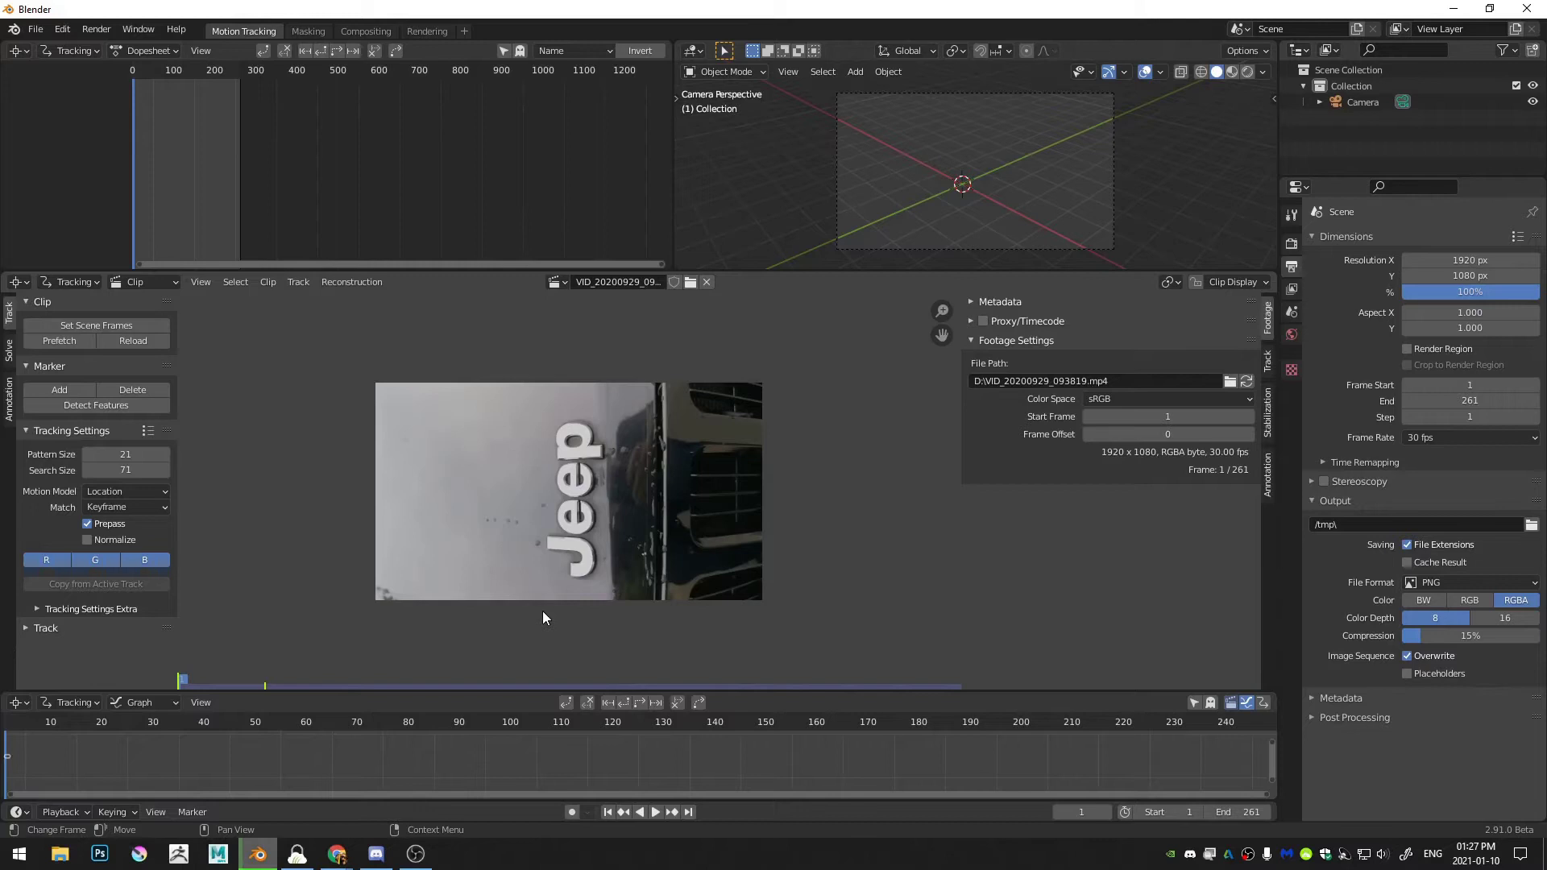
key(p)
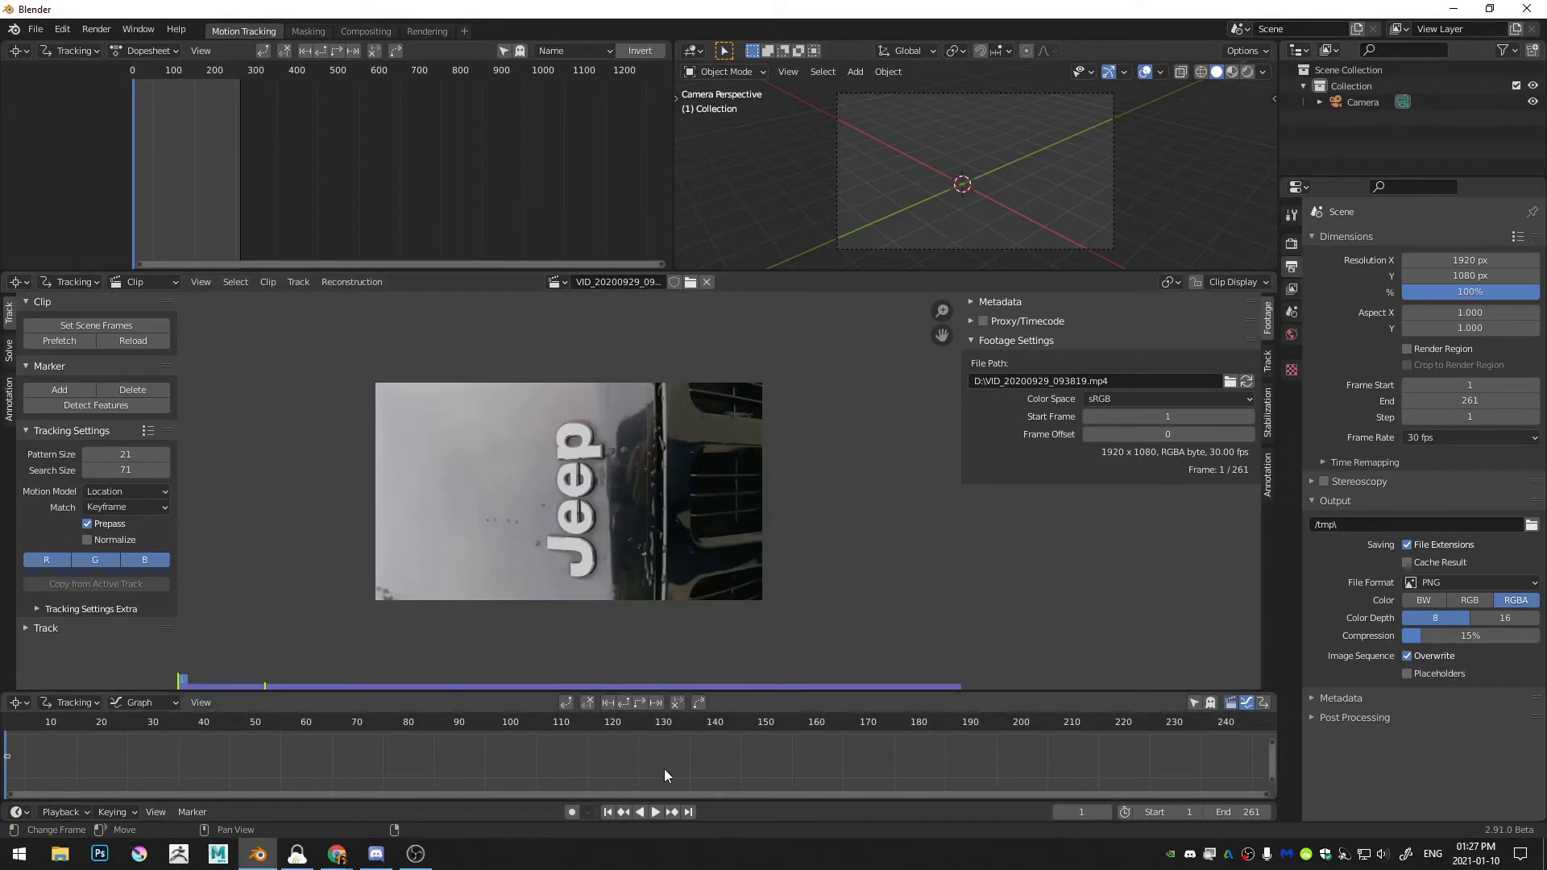
key(Home)
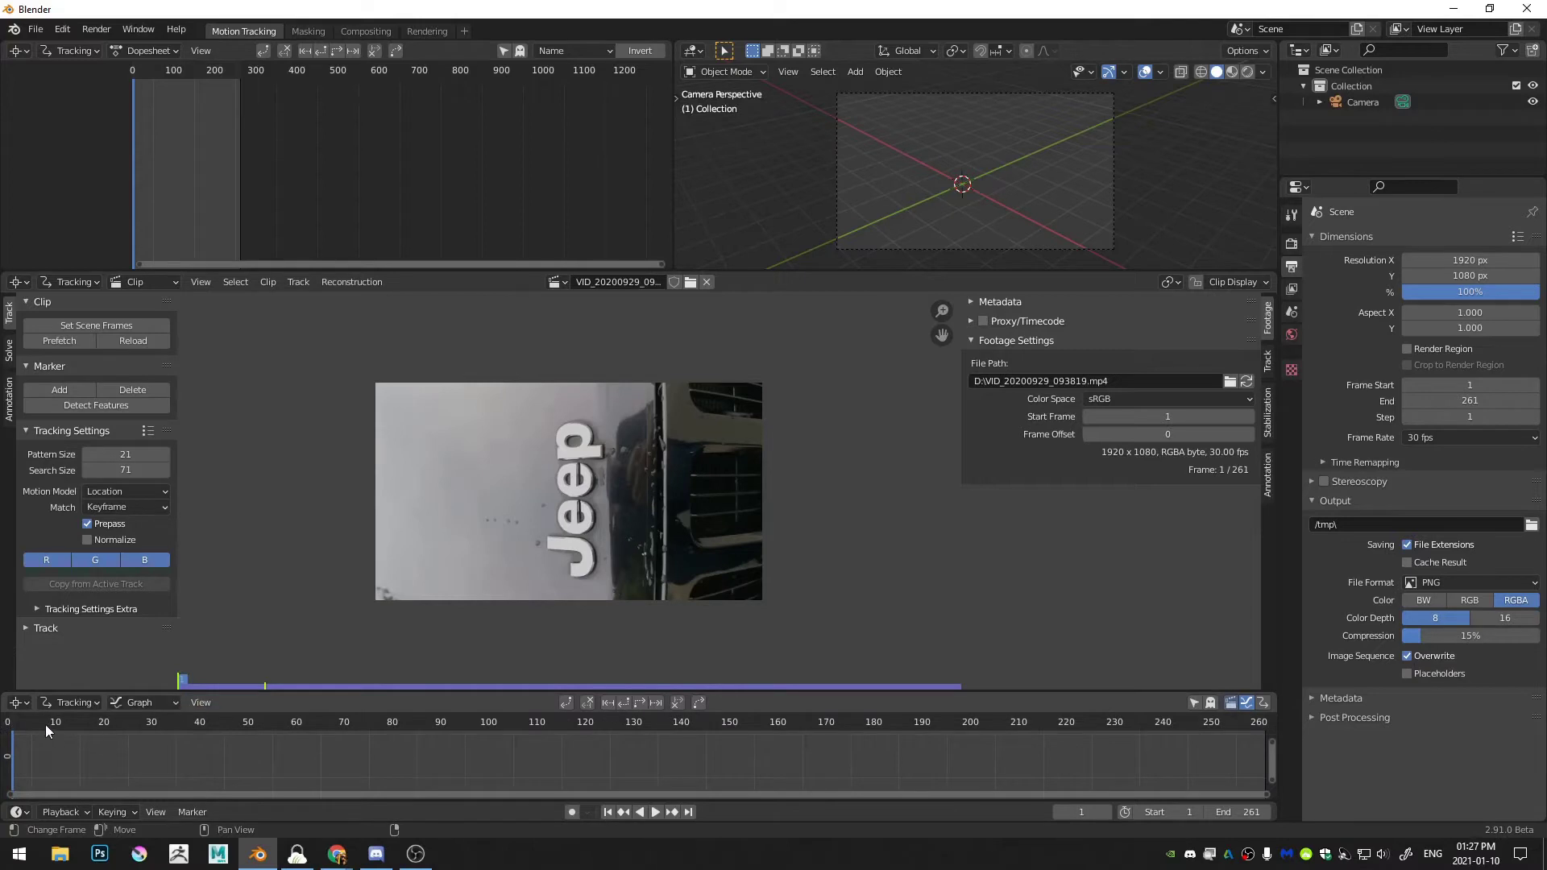
drag(45, 723, 472, 526)
drag(375, 718, 157, 793)
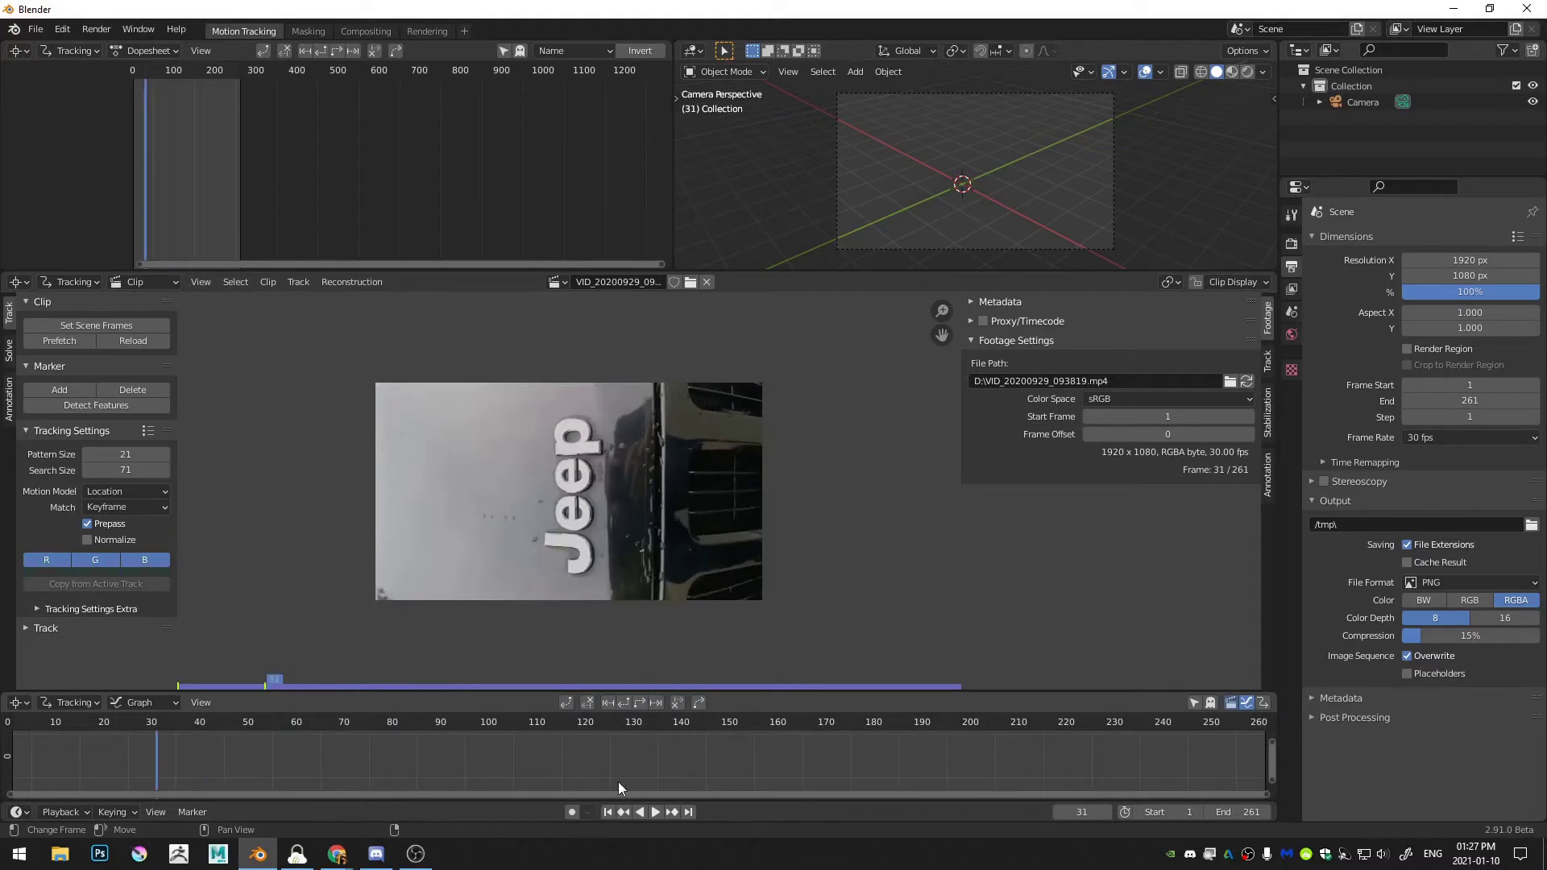
click(607, 811)
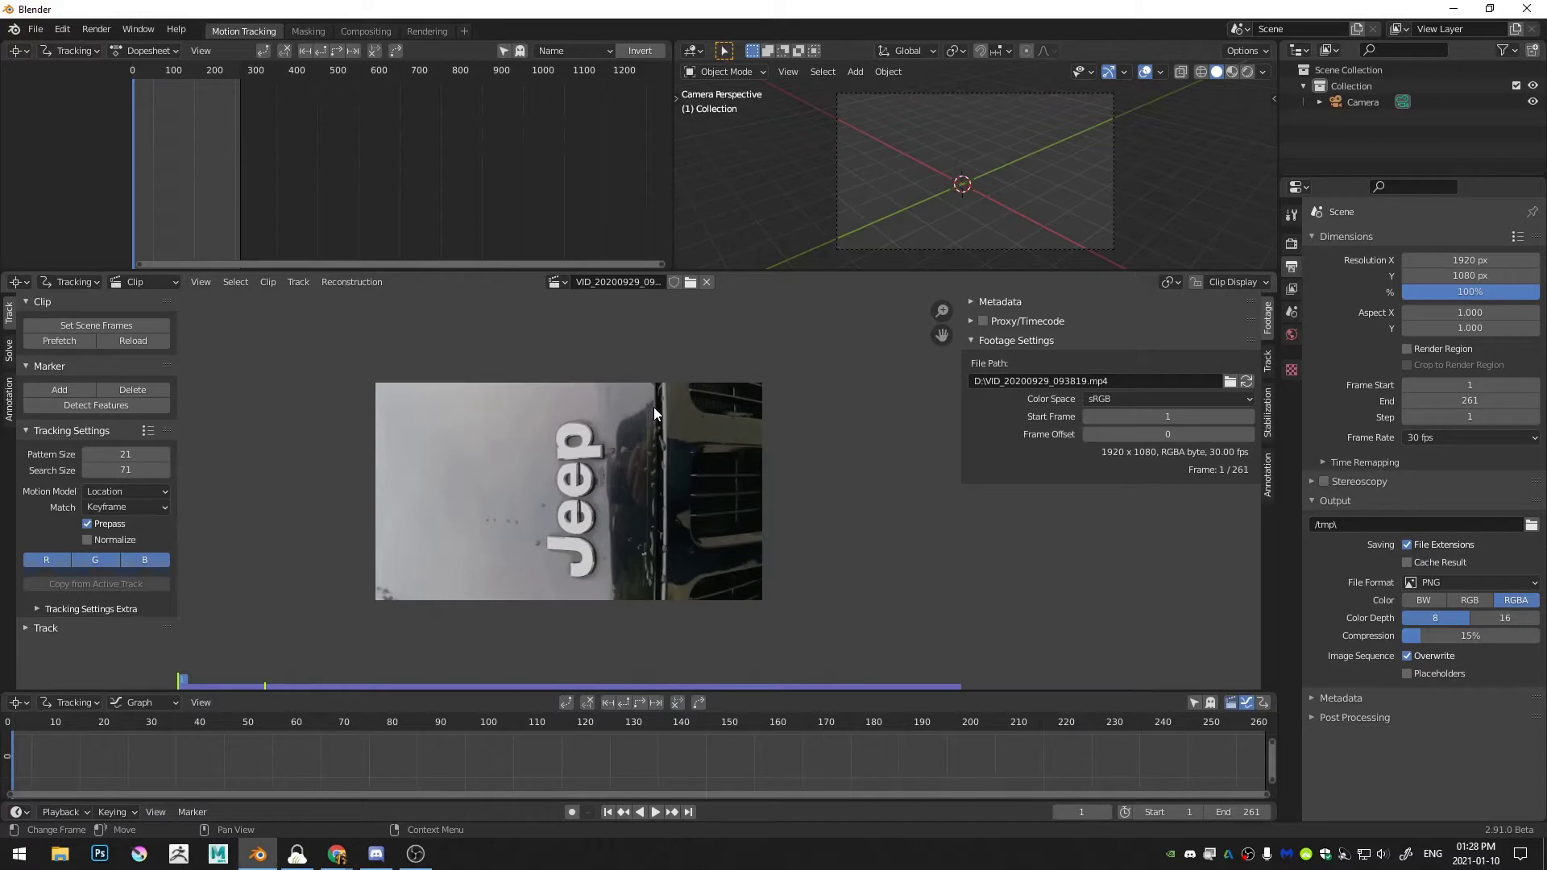
Zoom into the footage and place a tracking marker at the bottom of the Jeep logo's J
click(86, 282)
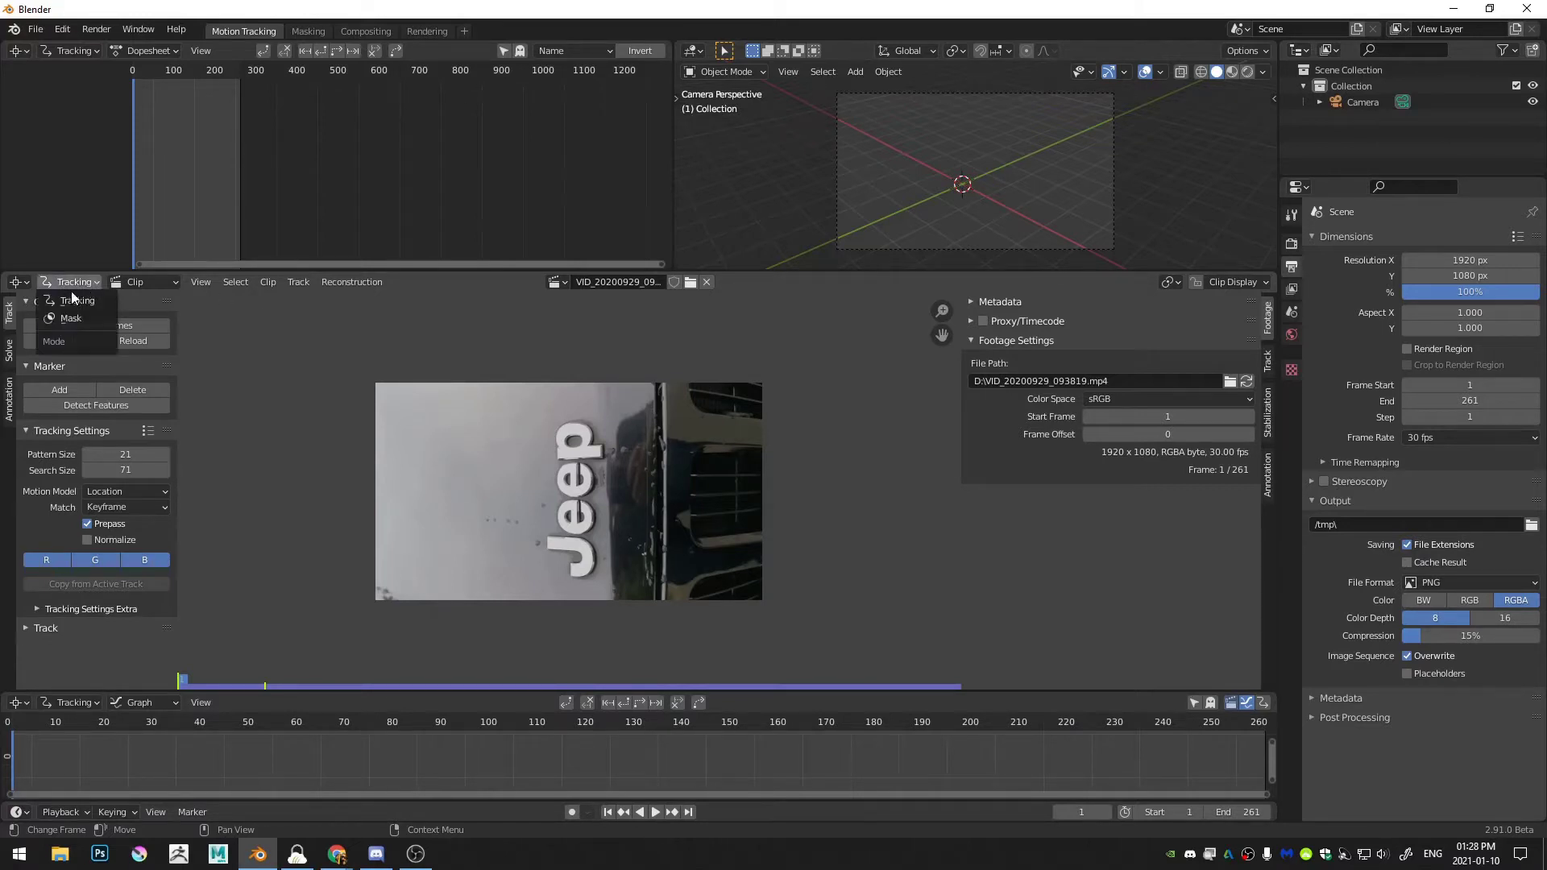
scroll(584, 569, up, 4)
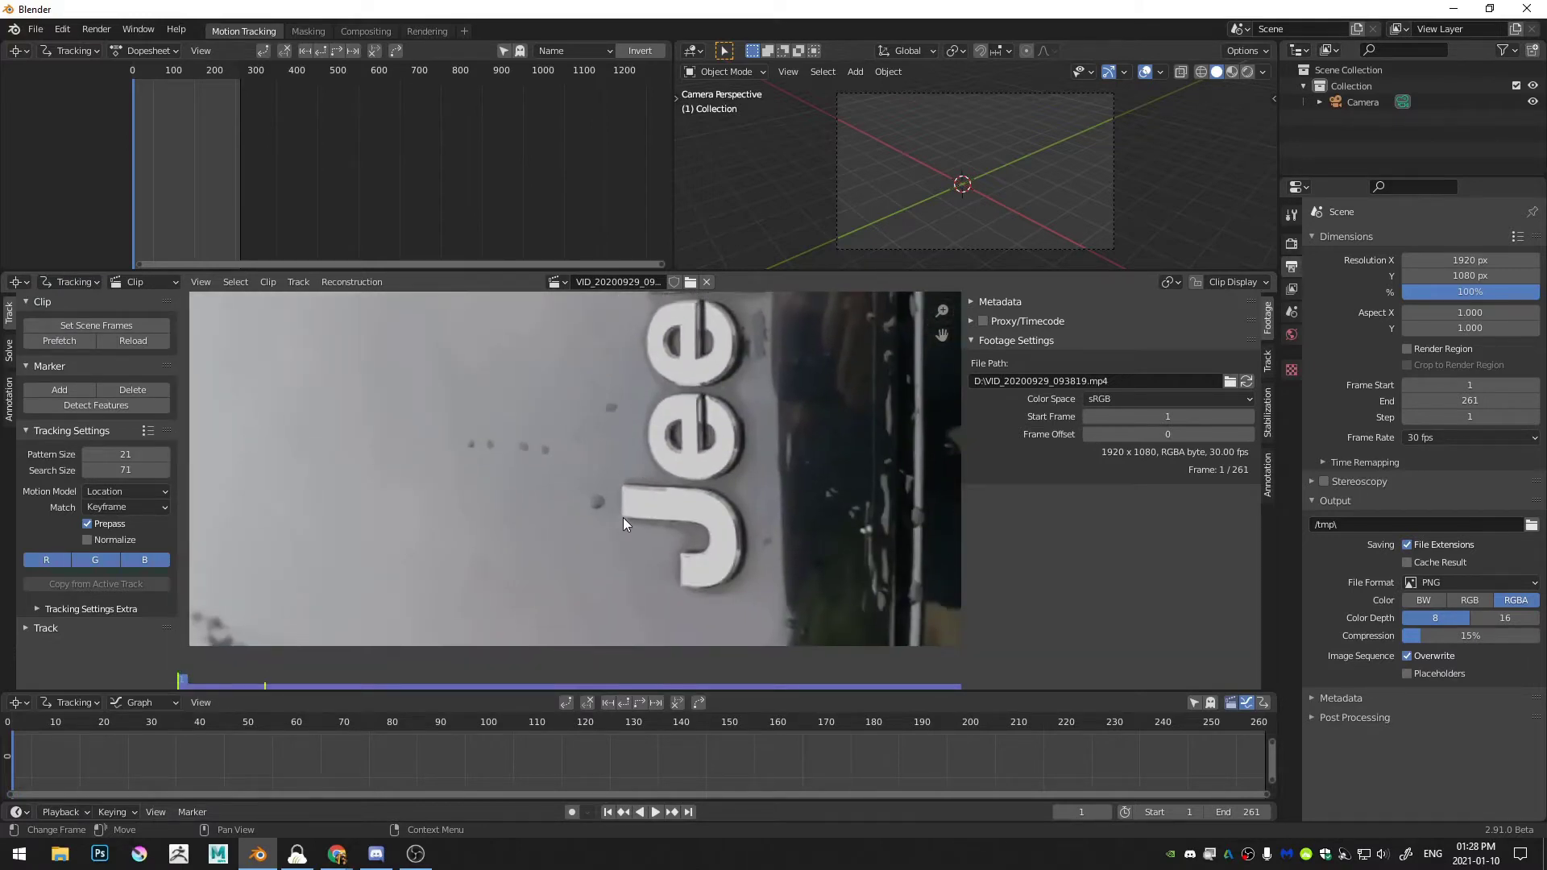
ctrl+click(622, 517)
Scale the marker to cover the J feature, then bring the whole frame back into view
scroll(665, 559, up, 3)
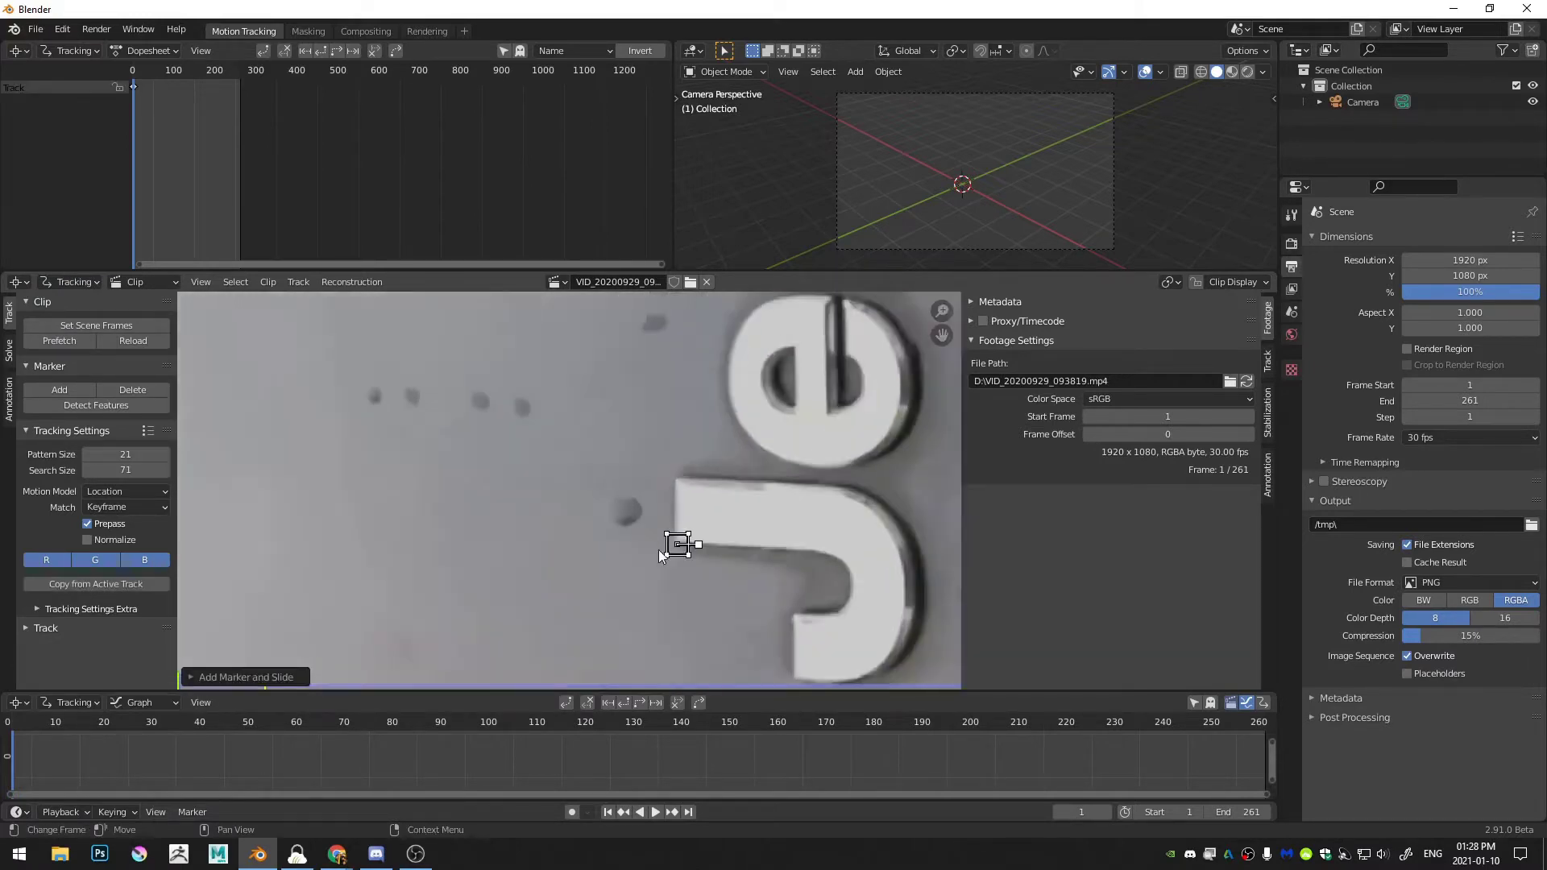
scroll(707, 505, down, 3)
key(s)
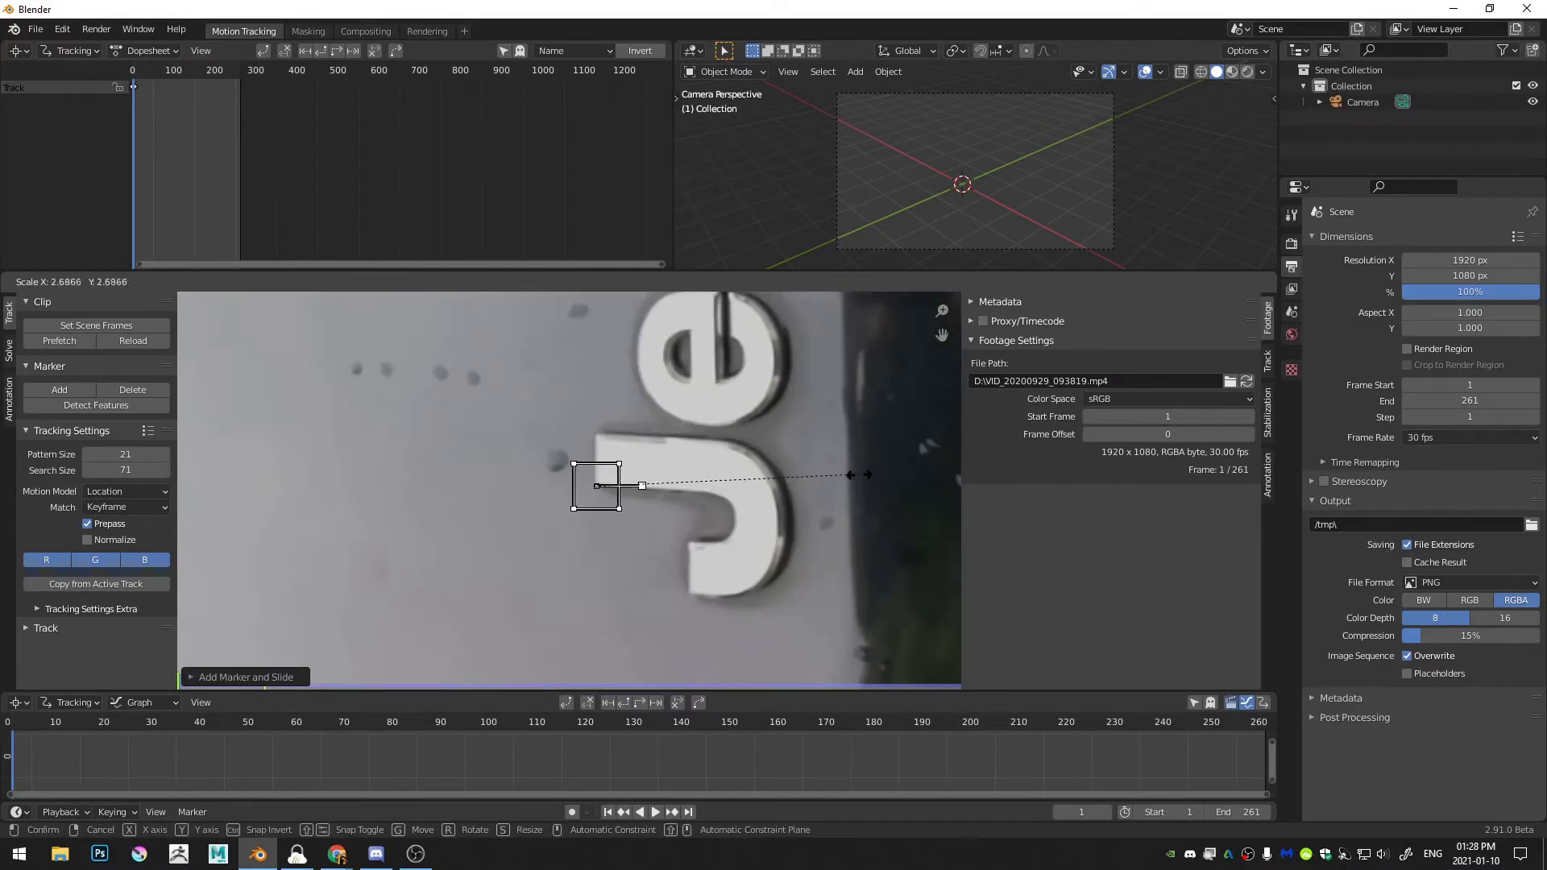
click(820, 478)
scroll(757, 476, down, 6)
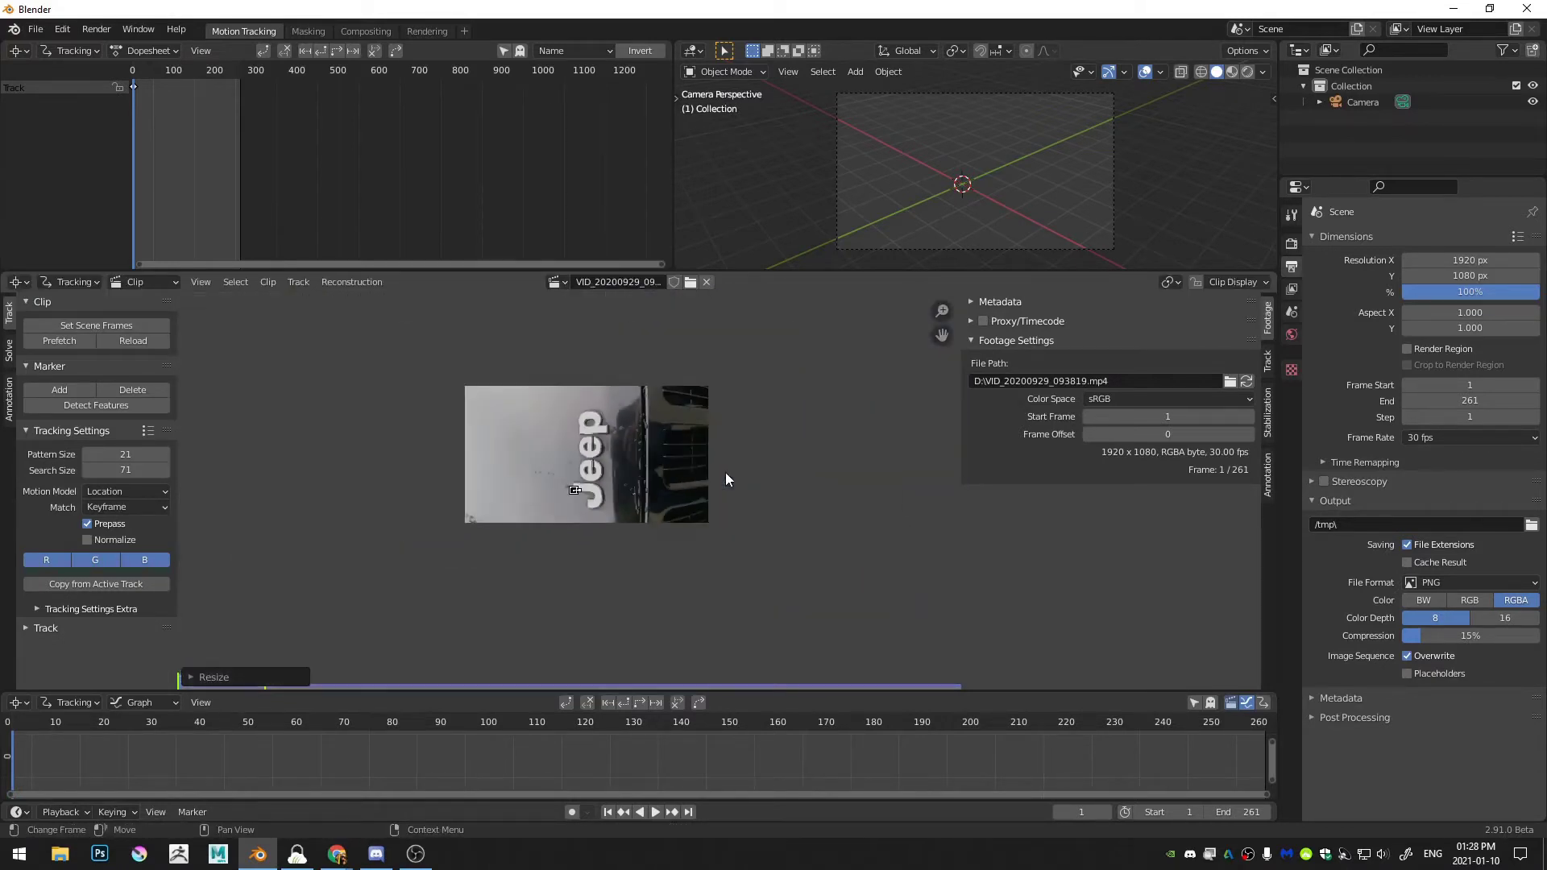
scroll(725, 472, up, 3)
middle_drag(683, 462, 632, 524)
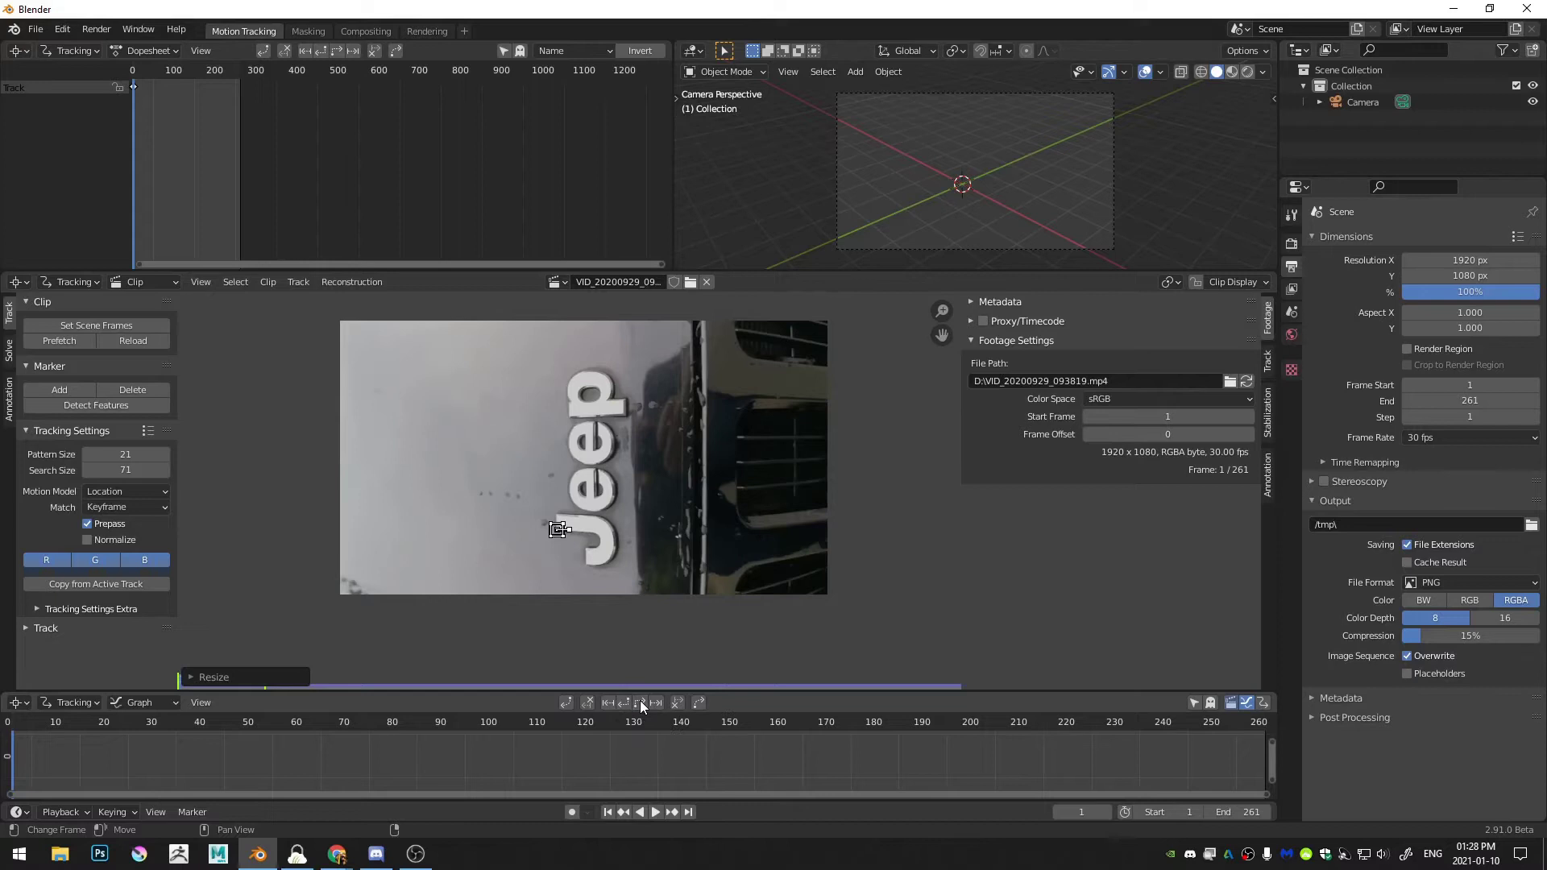
Track the J marker forward to about frame 186 and scrub back to check it
click(639, 703)
scroll(635, 553, up, 5)
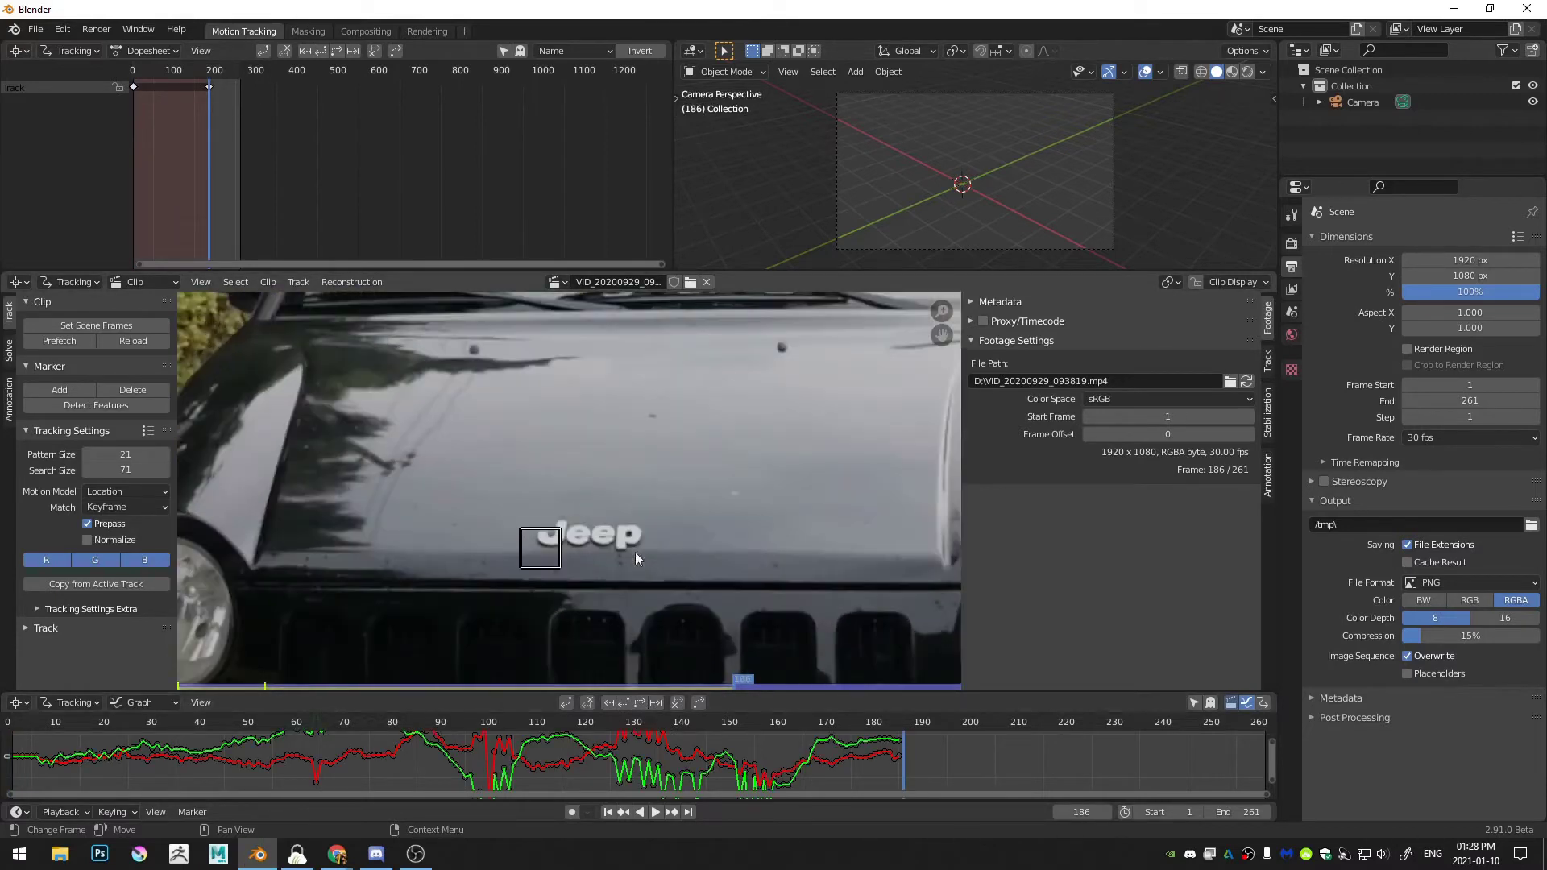
scroll(634, 553, up, 3)
drag(495, 720, 263, 738)
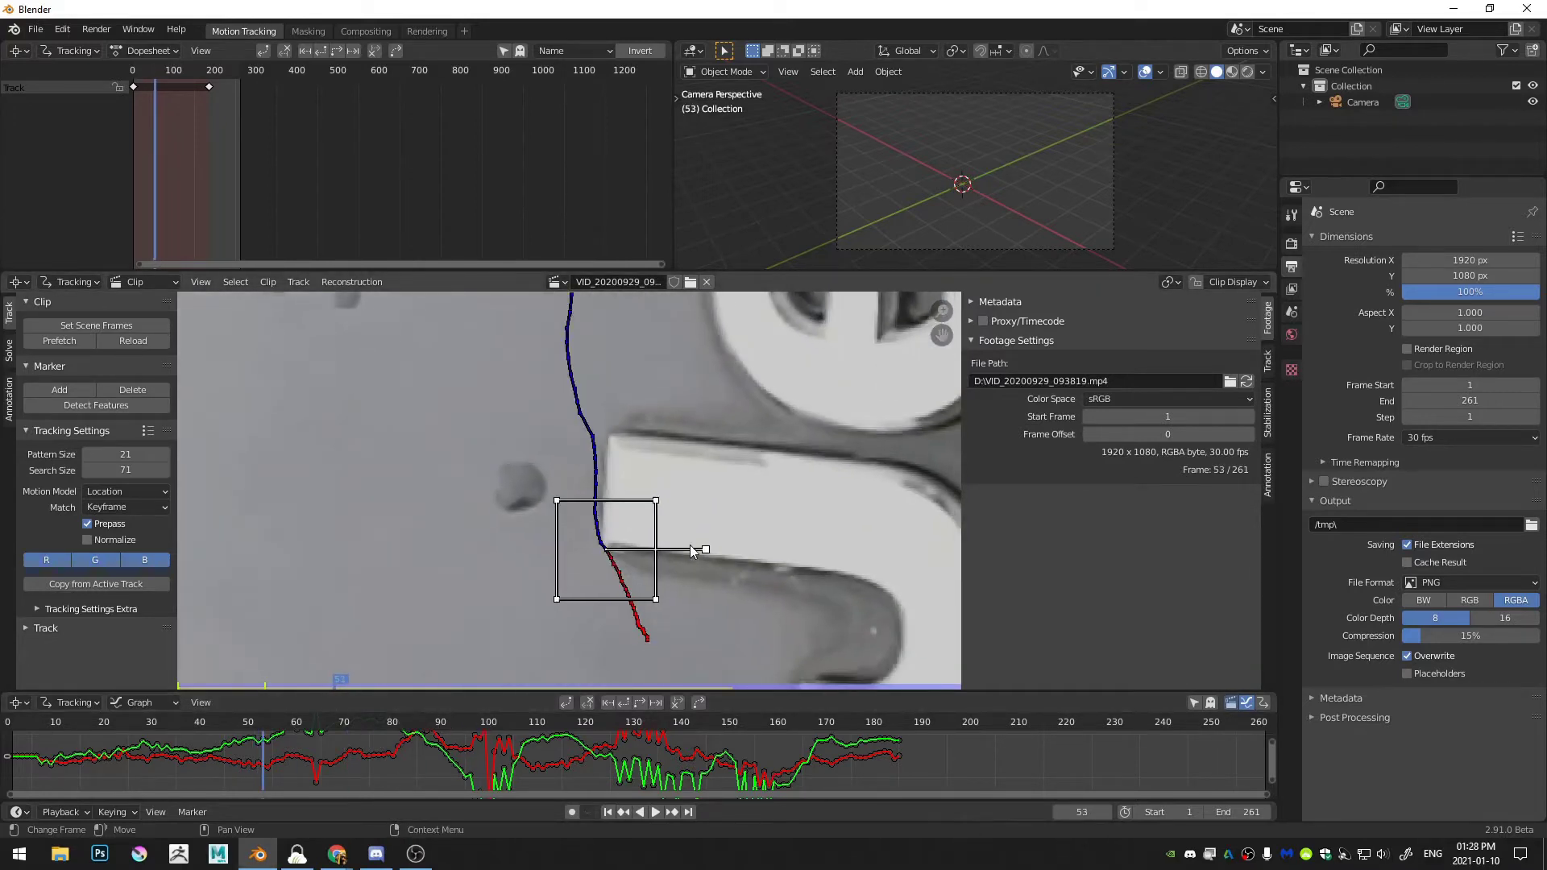
key(Right)
key(Right)
key(Right)
key(Right)
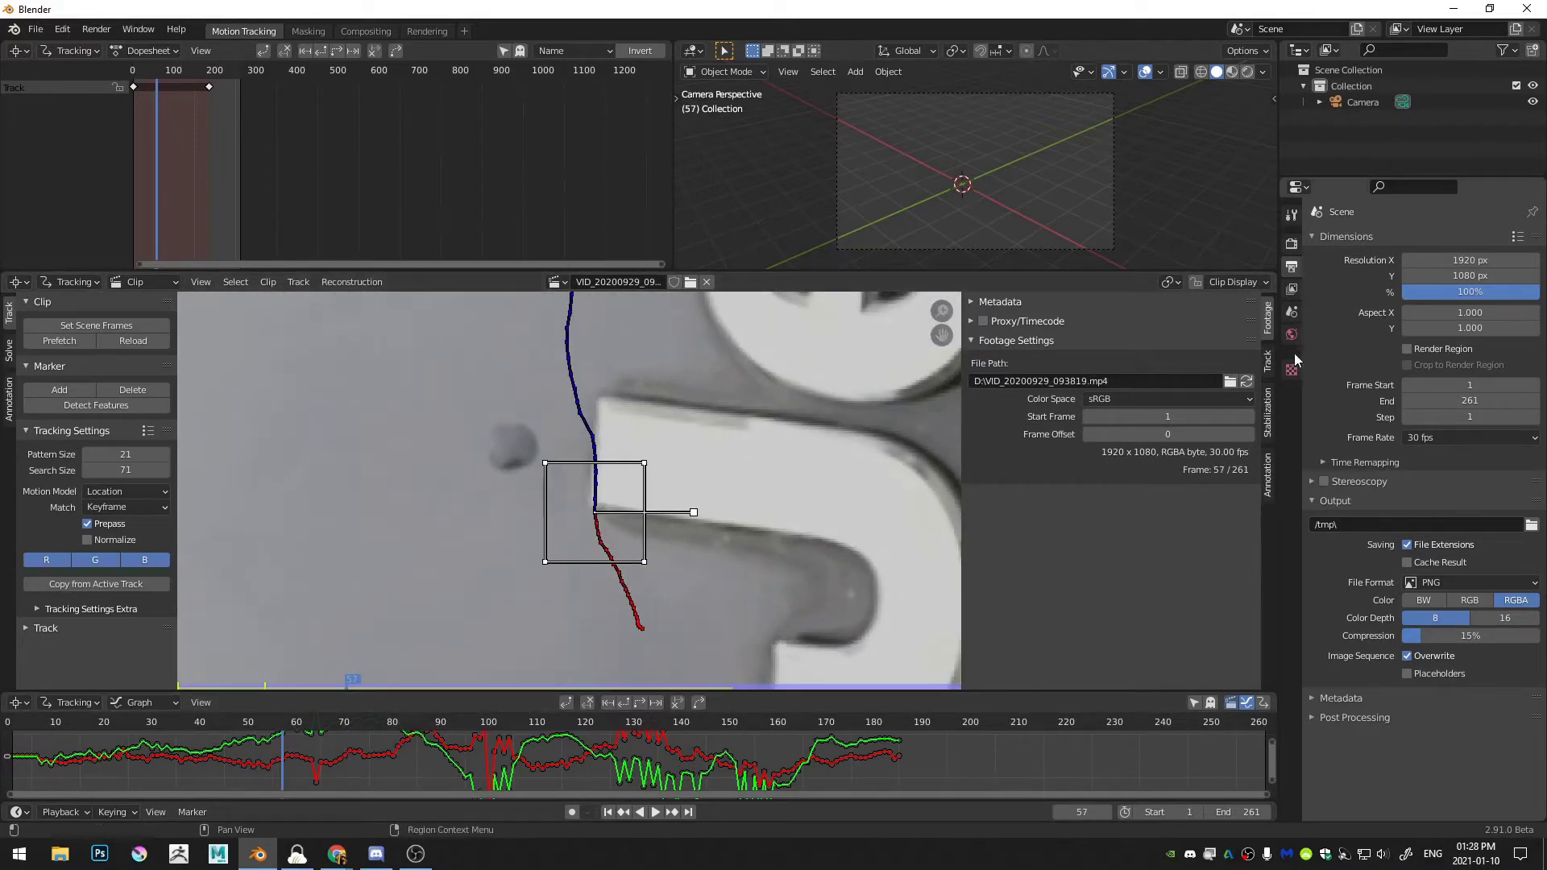
Show the Track tab's weight and stabilization weight settings
click(1267, 361)
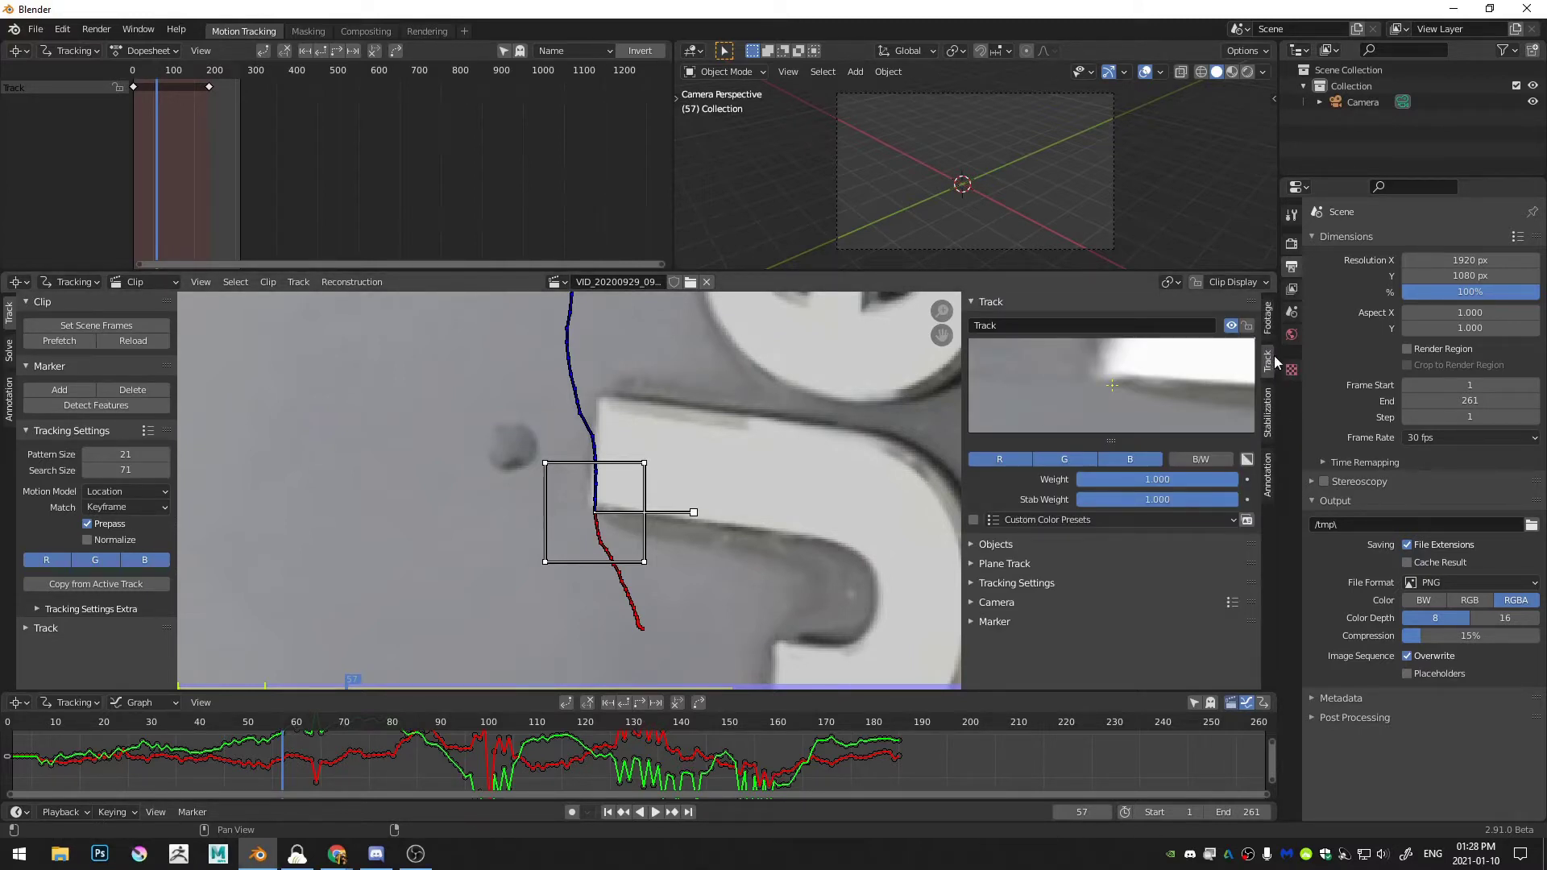
scroll(679, 447, down, 6)
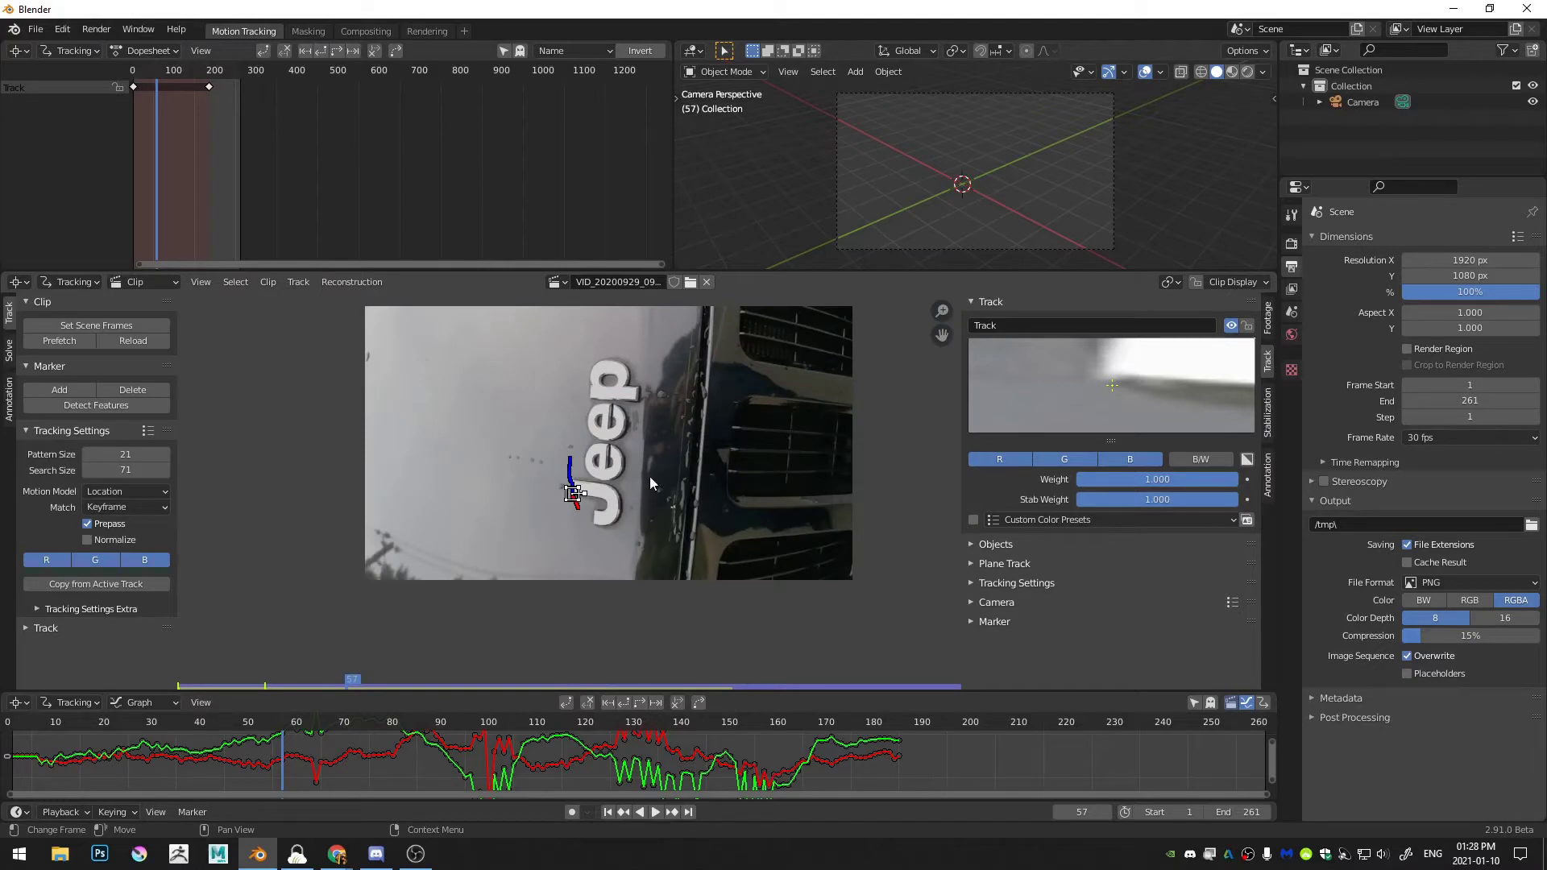
scroll(611, 486, up, 7)
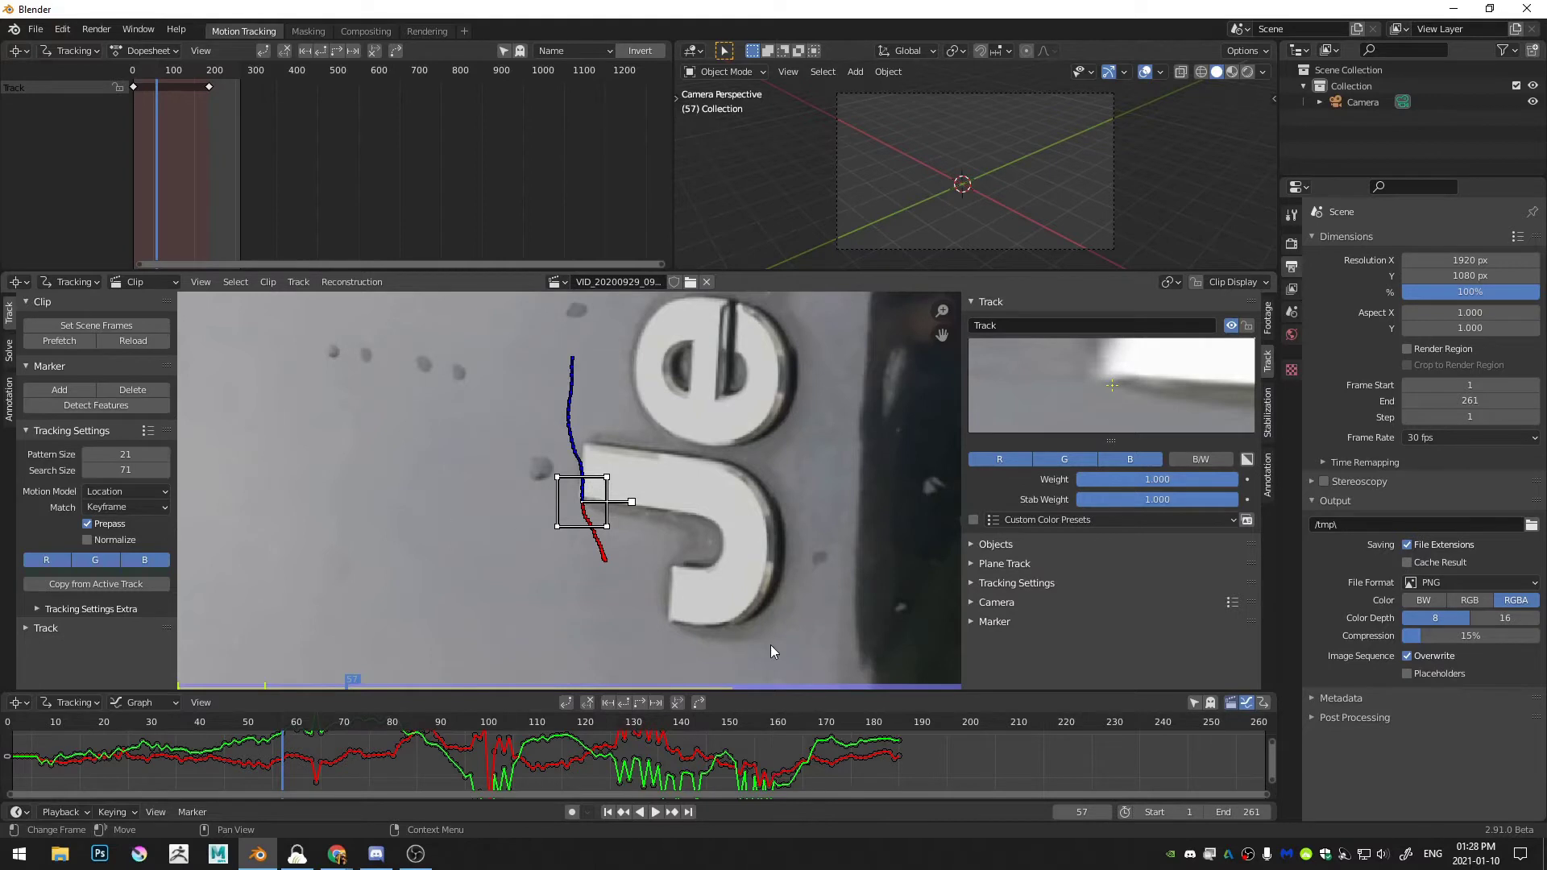
Nudge the J marker back onto the logo and step forward a few frames to check it
key(g)
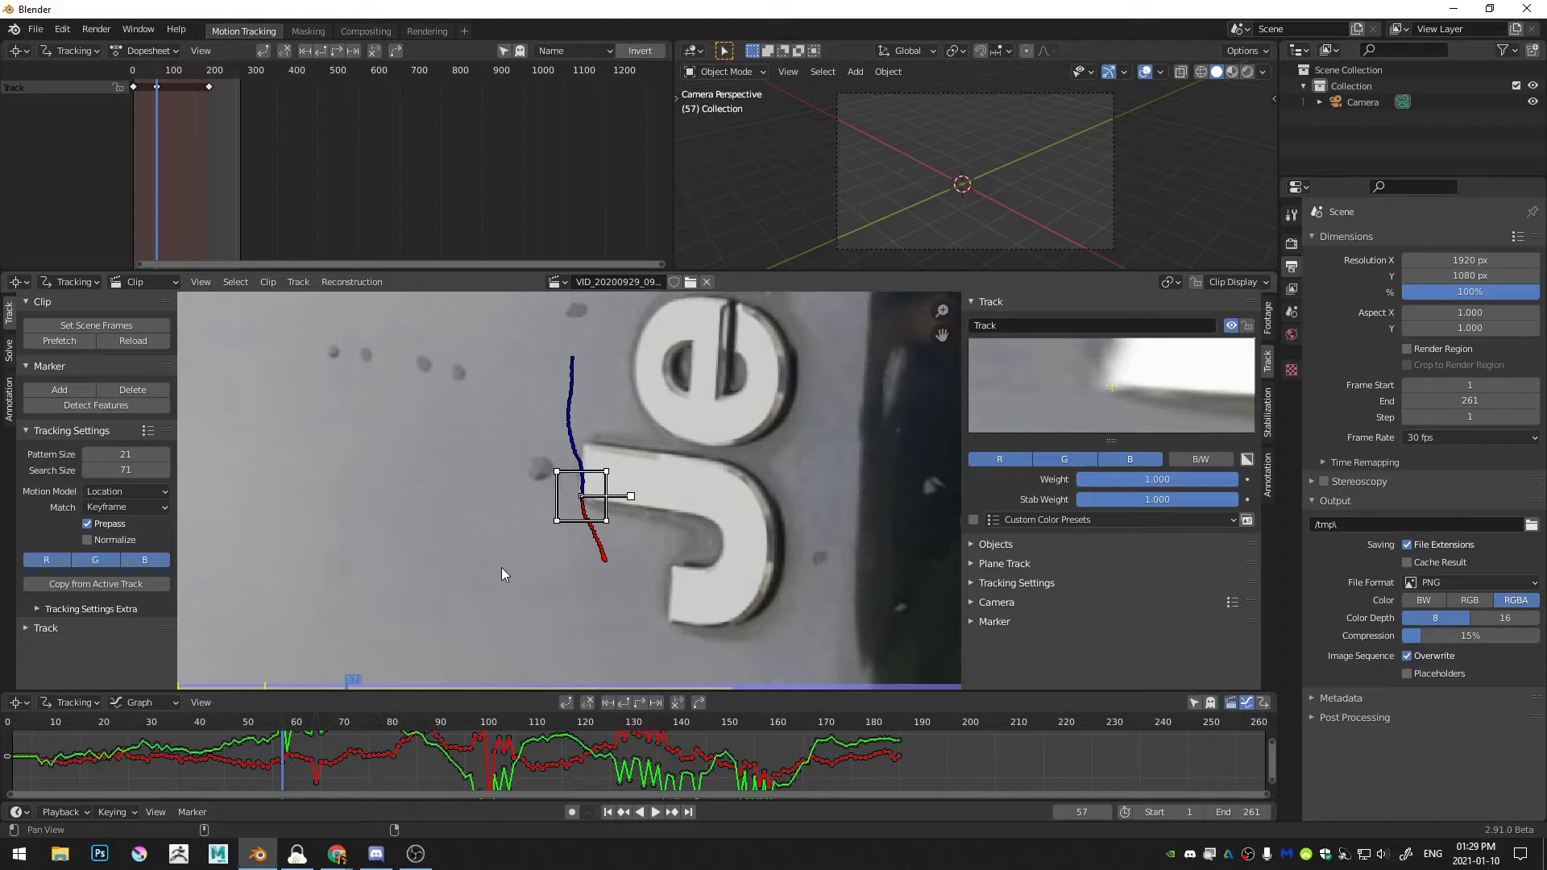
key(Right)
key(Right)
key(Right)
key(Right)
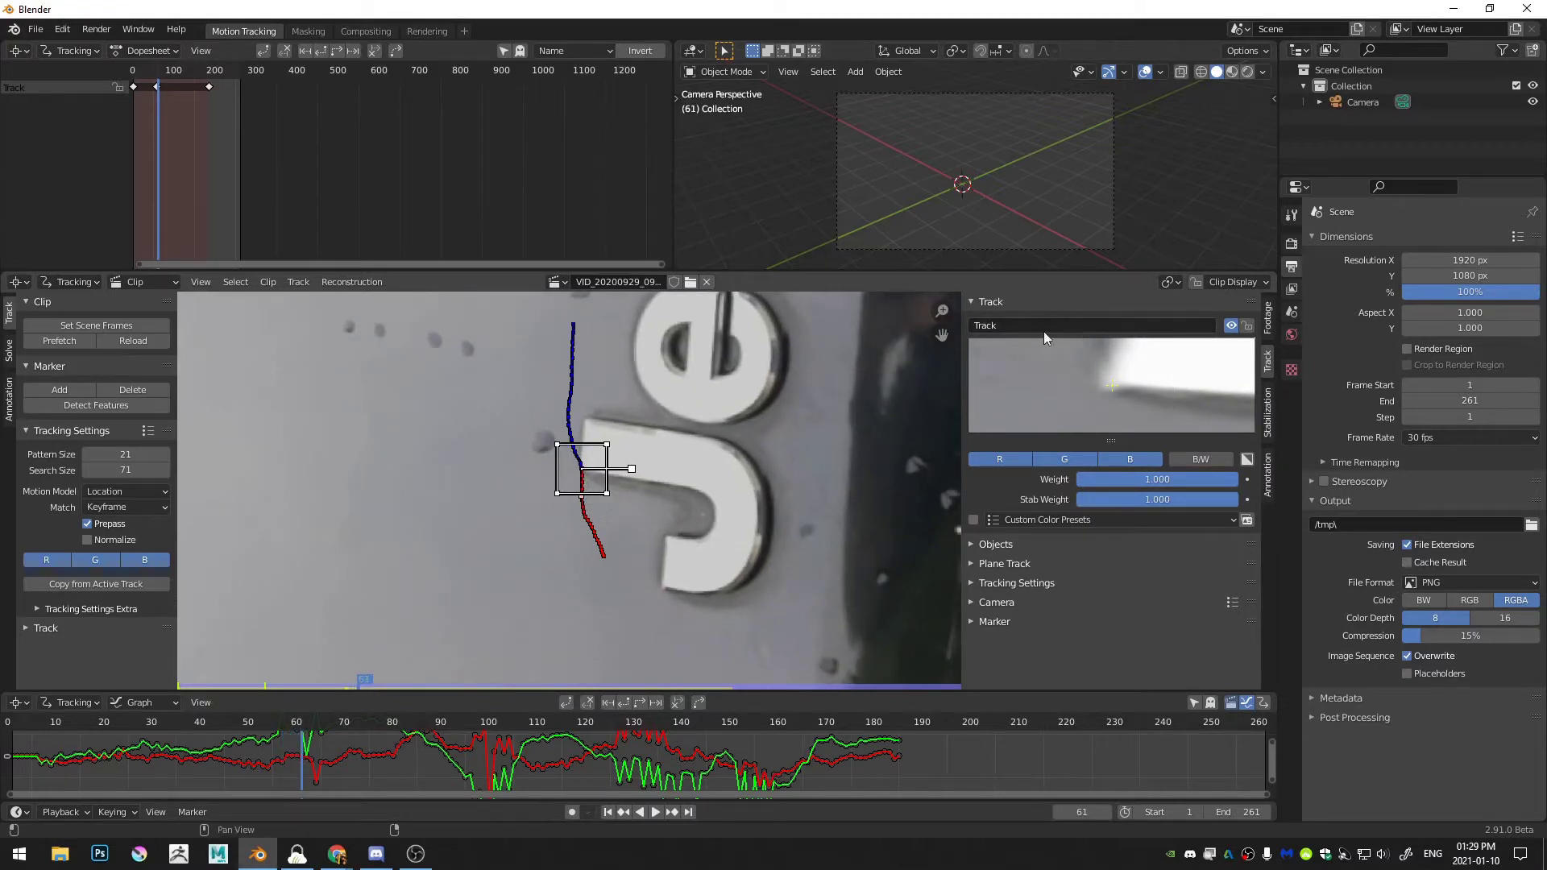
key(Right)
key(Right)
key(Right)
key(Right)
key(Right)
key(Right)
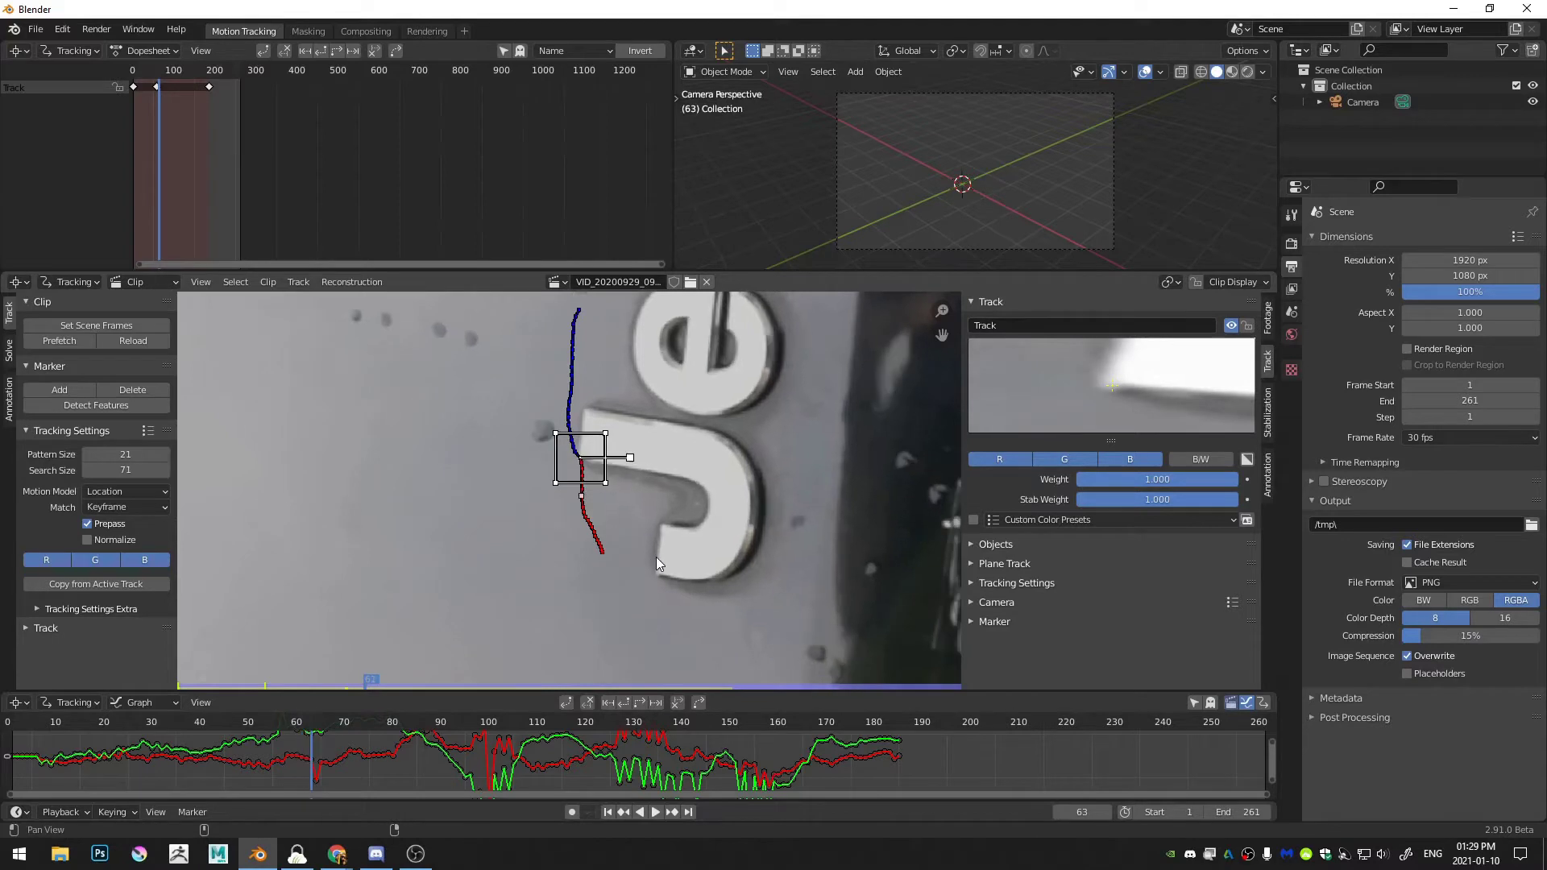
key(Right)
key(Right)
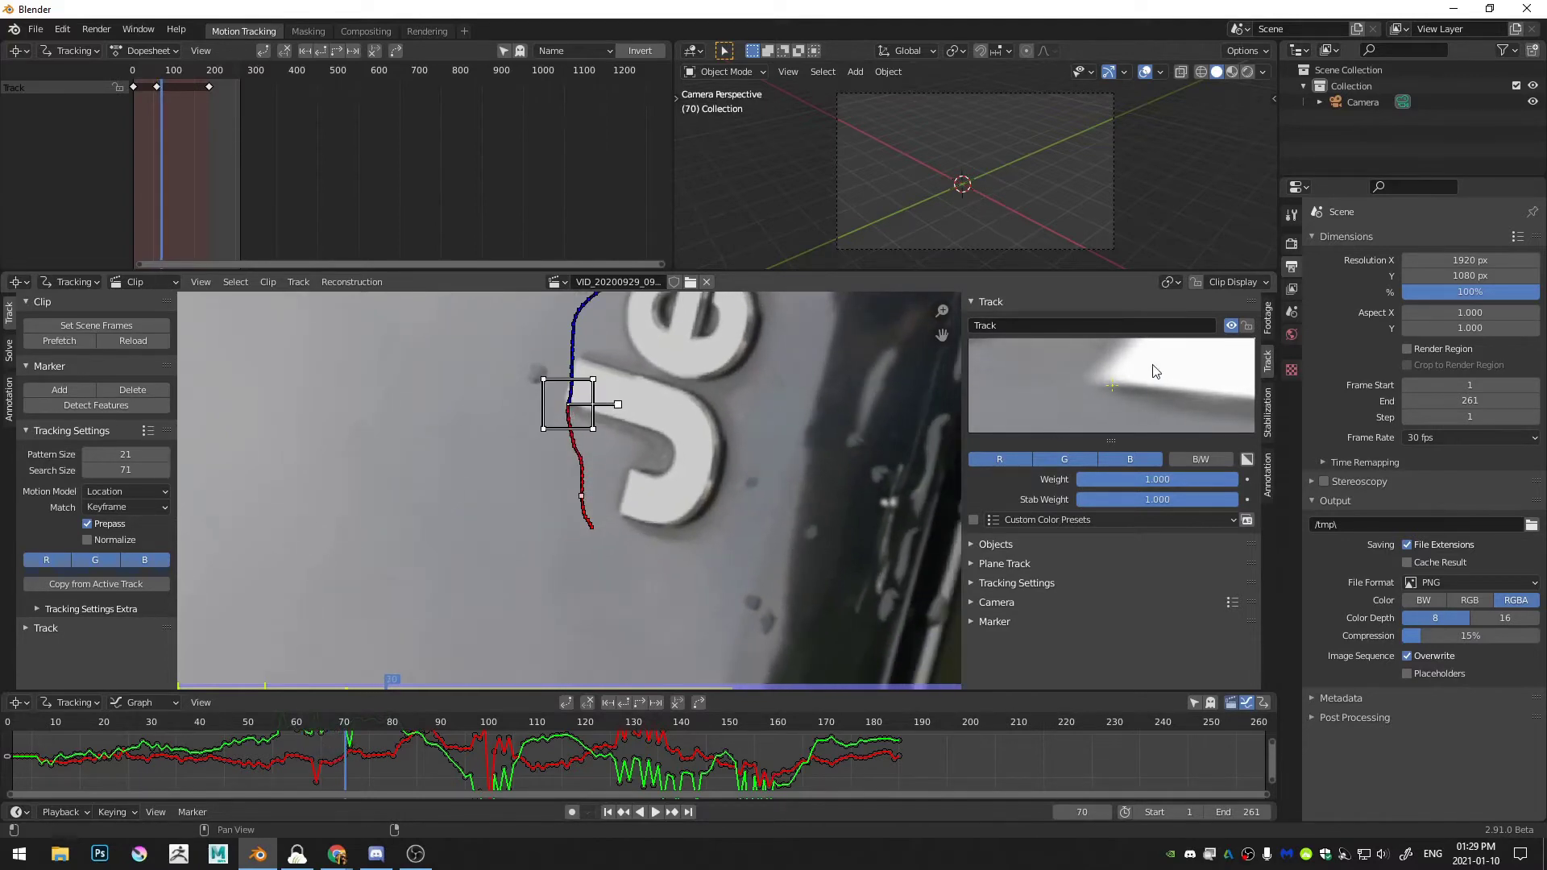
Realign the marker on the logo and track it forward with Ctrl+T to about frame 213
drag(1115, 390, 1122, 396)
key(ctrl+t)
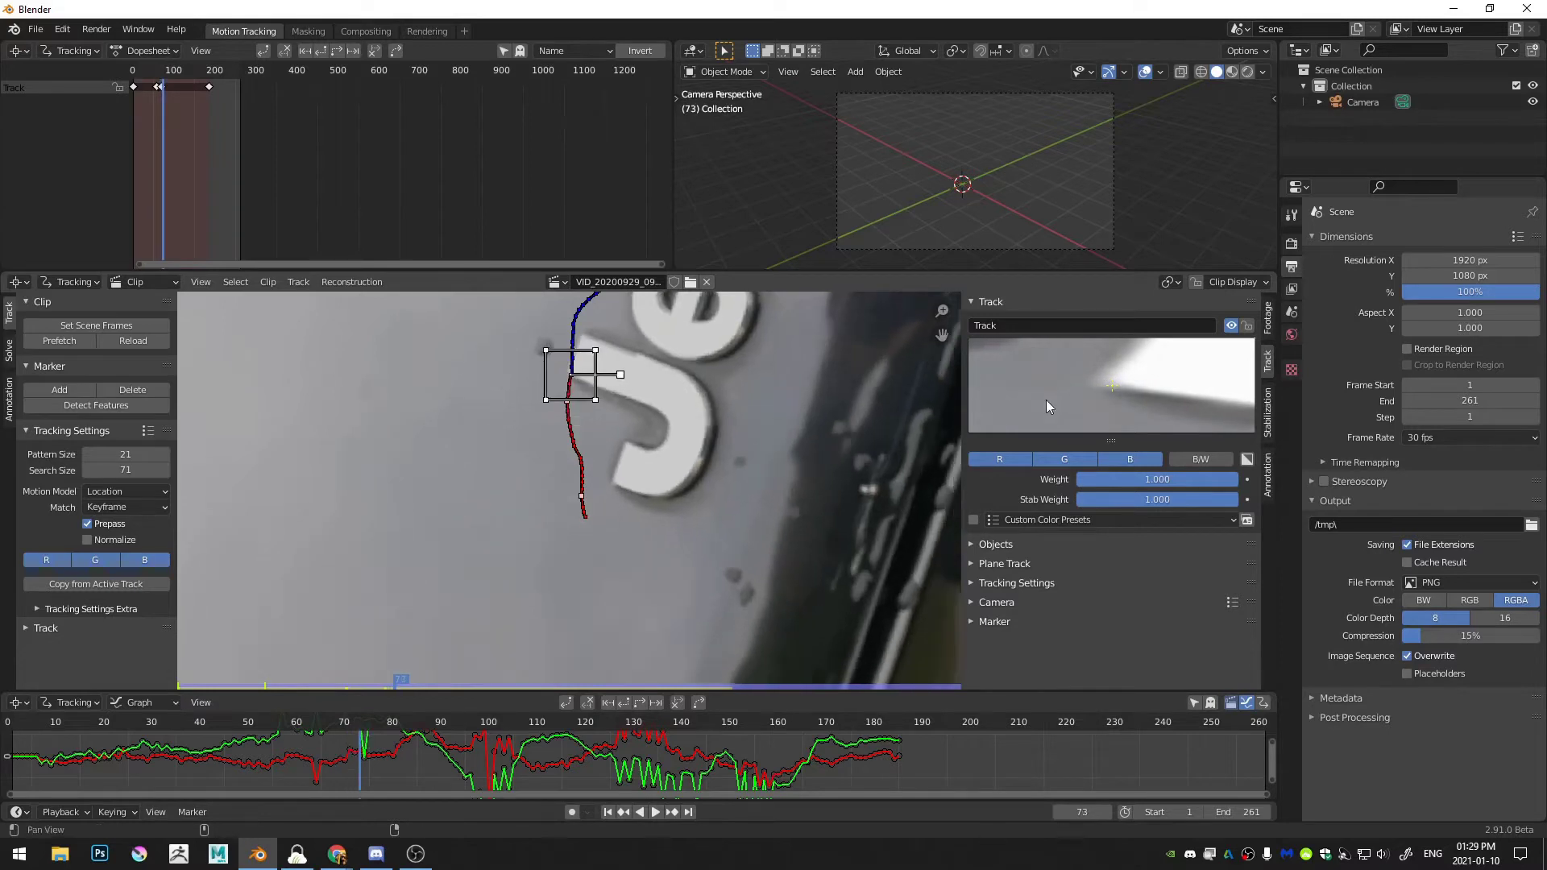
drag(1095, 395, 1095, 394)
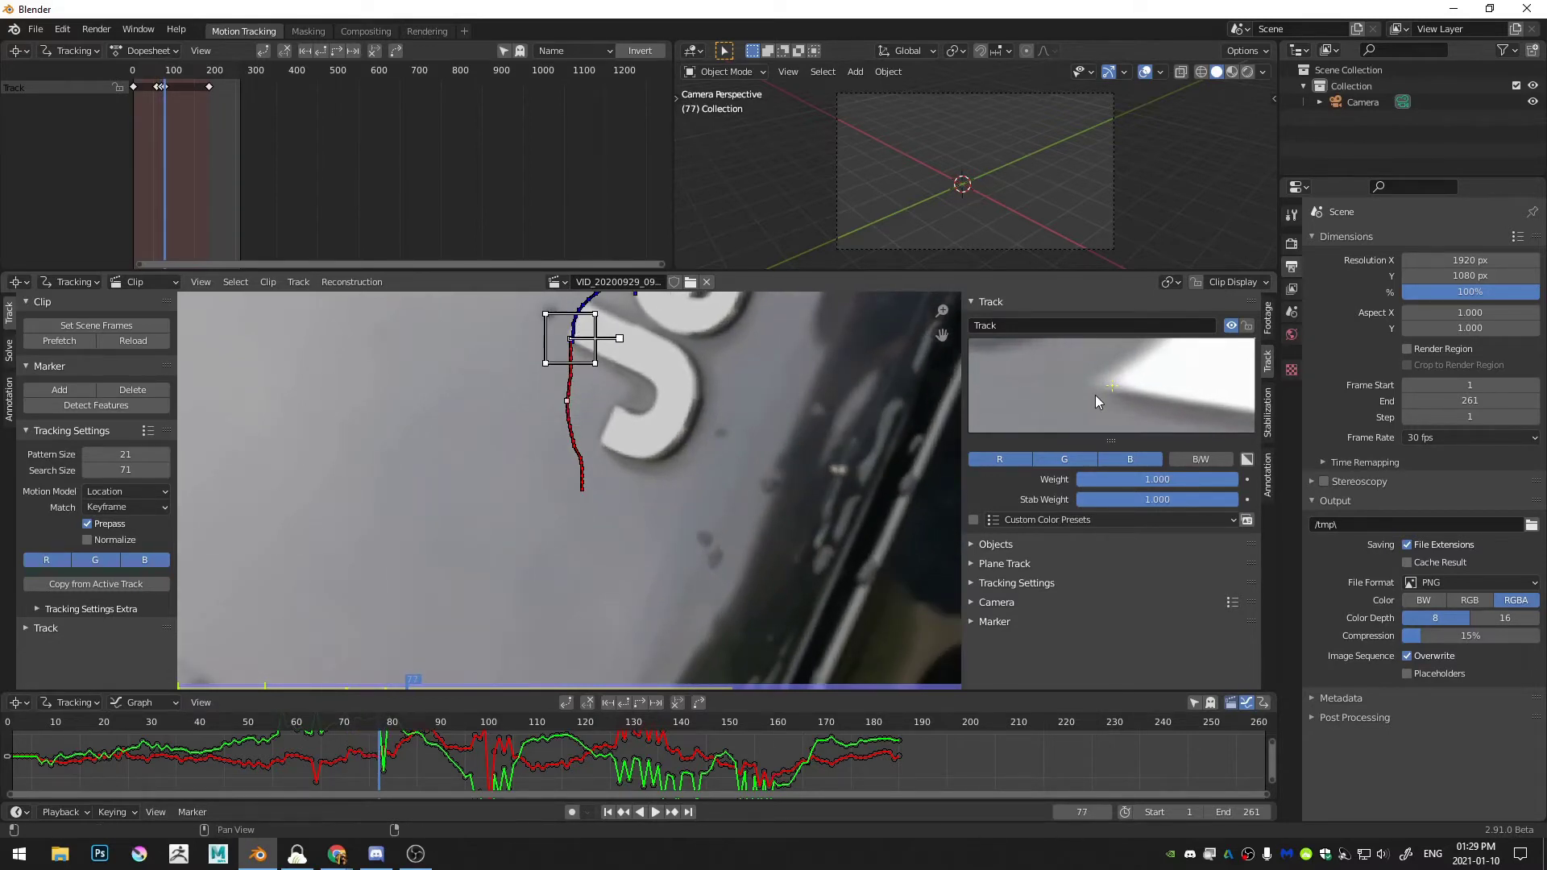
key(ctrl+t)
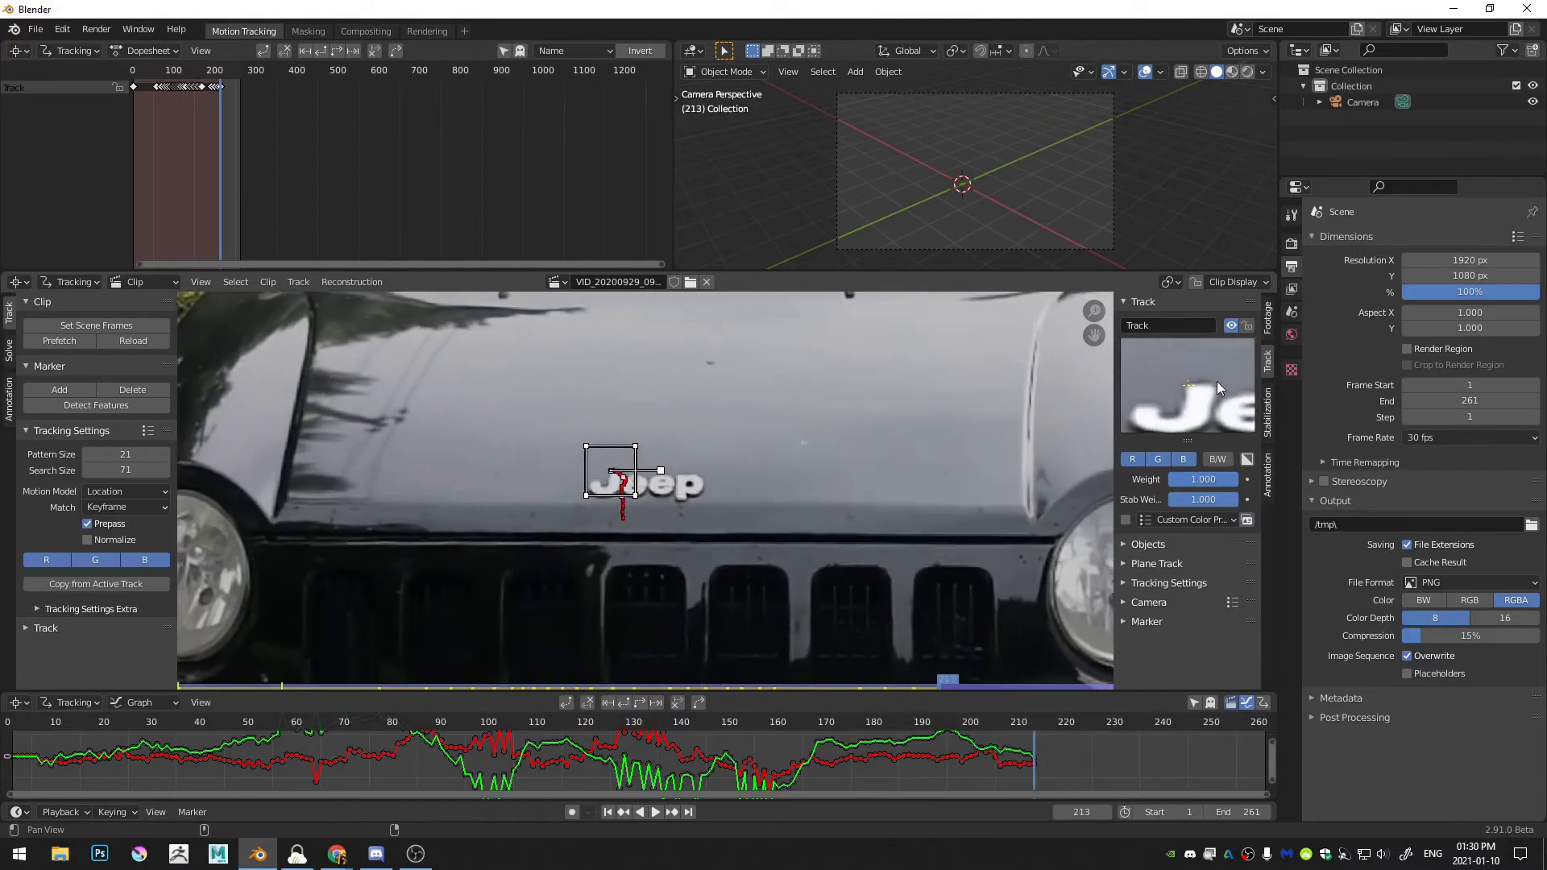
Enable 2D Stabilization and add the J marker track under Tracks For Location
alt+scroll(687, 468, up, 10)
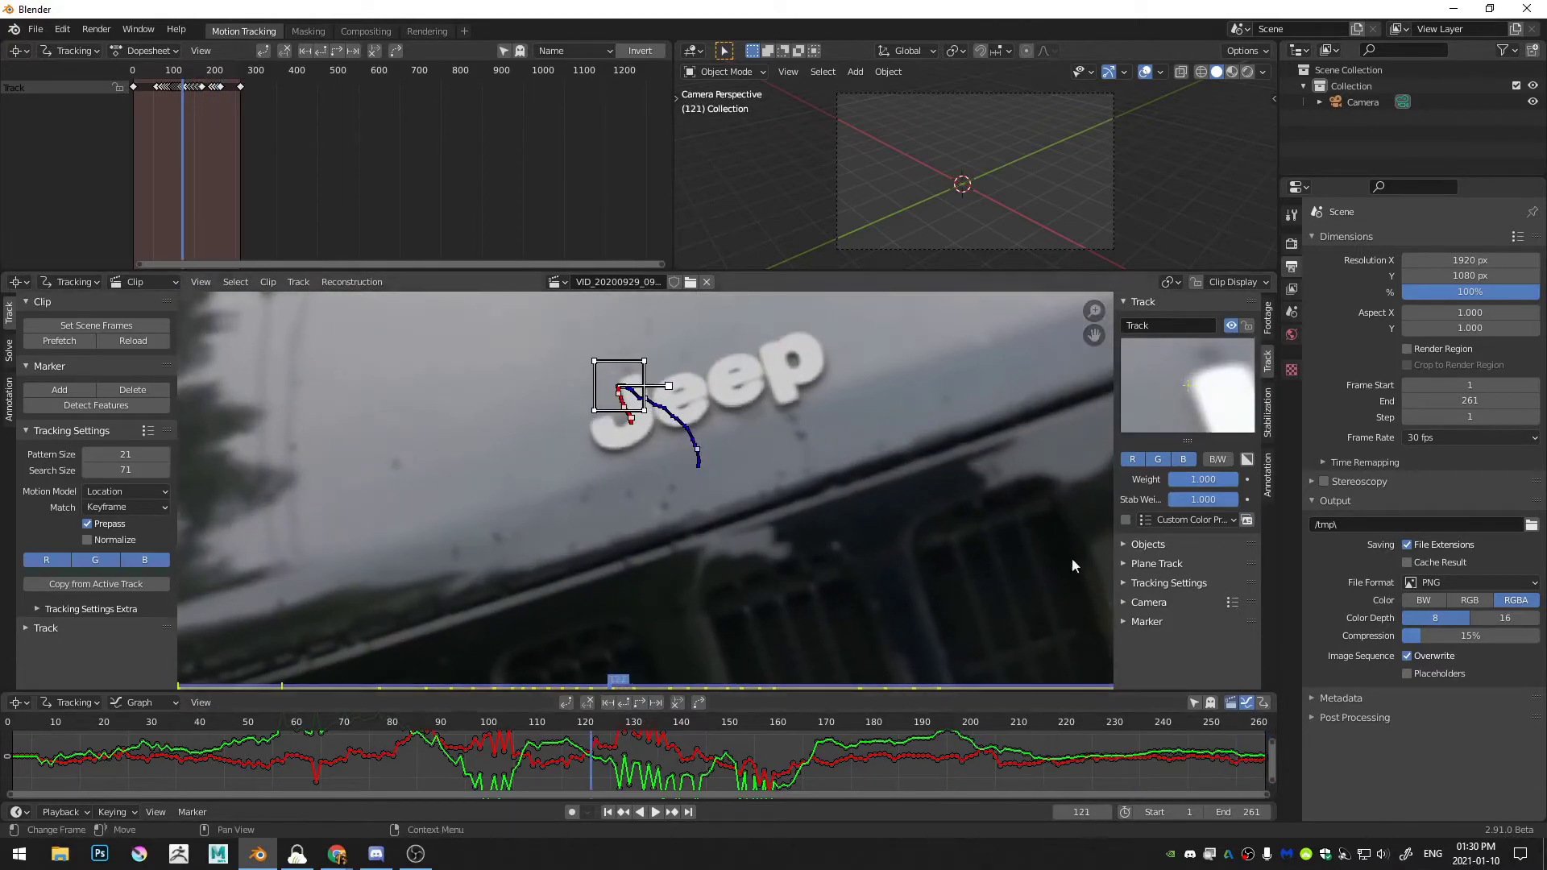
scroll(686, 469, down, 4)
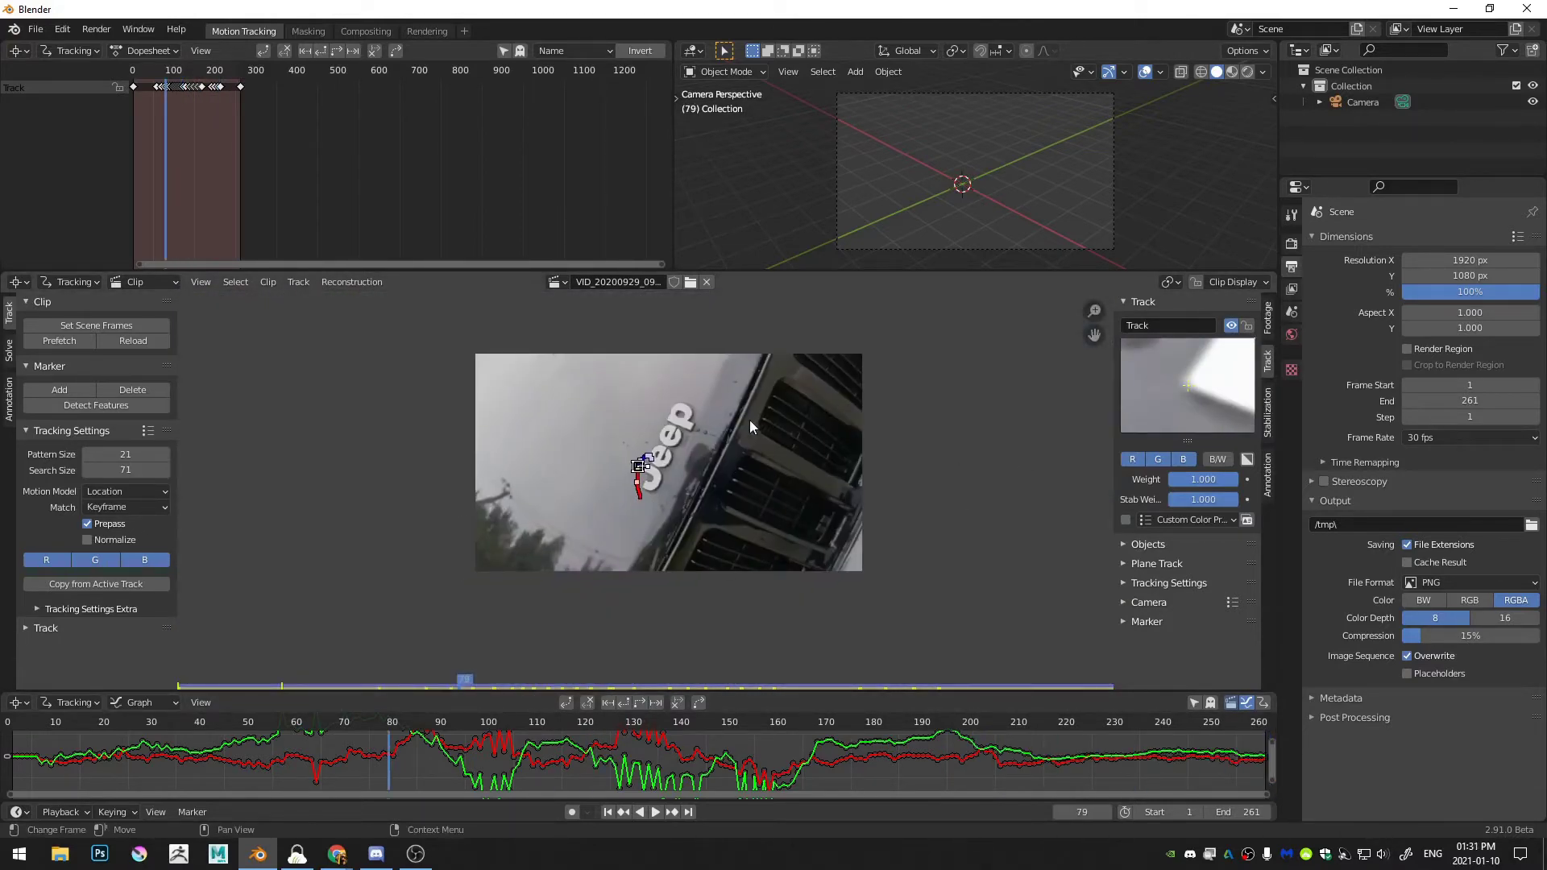
click(1267, 412)
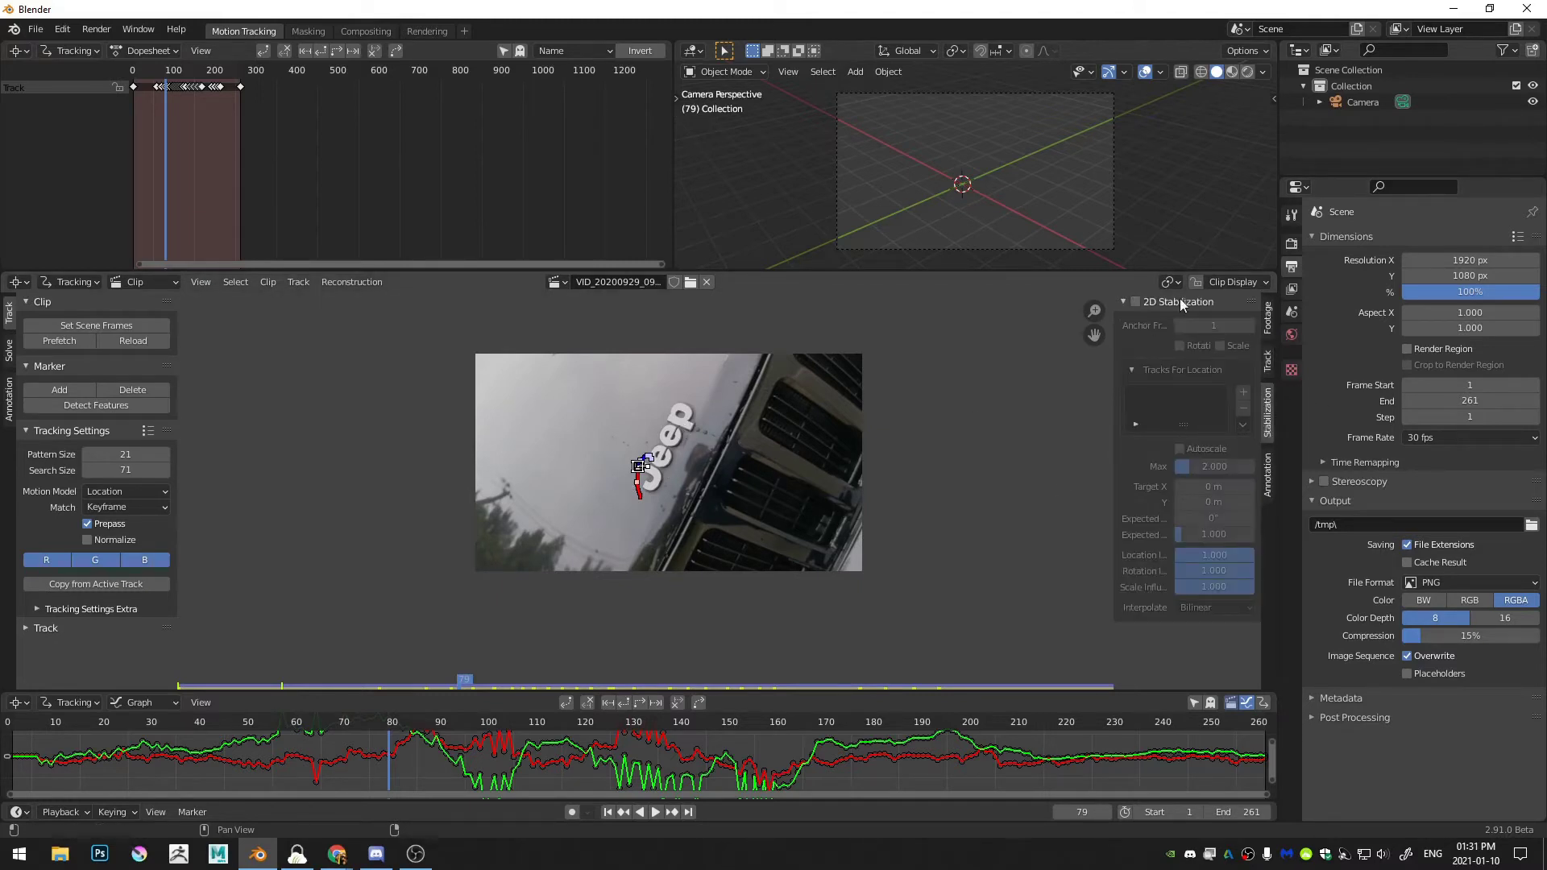
click(1135, 302)
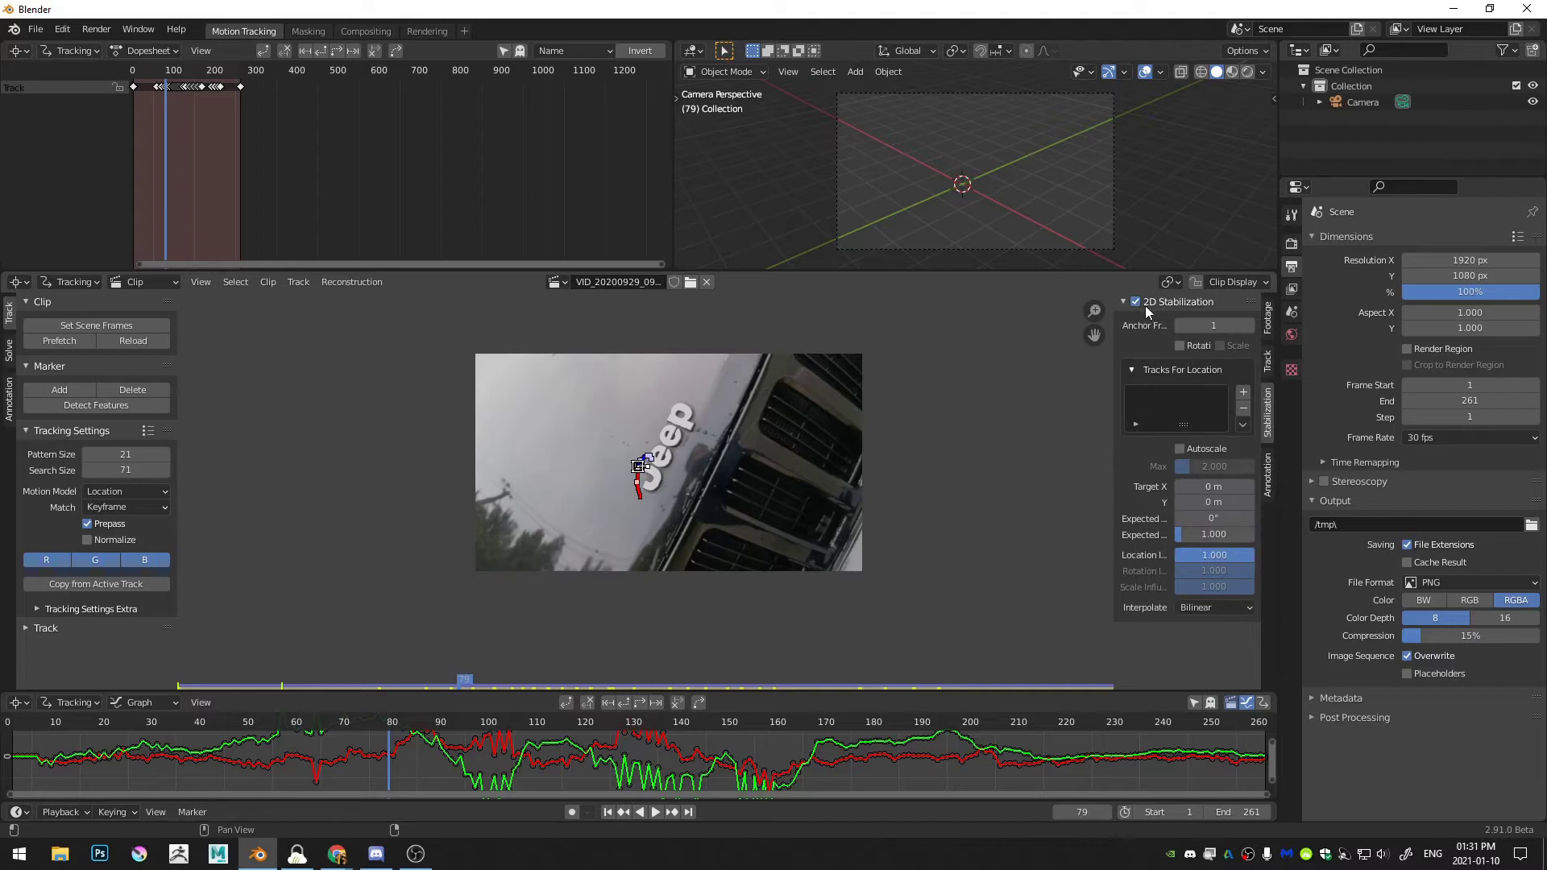
click(1243, 395)
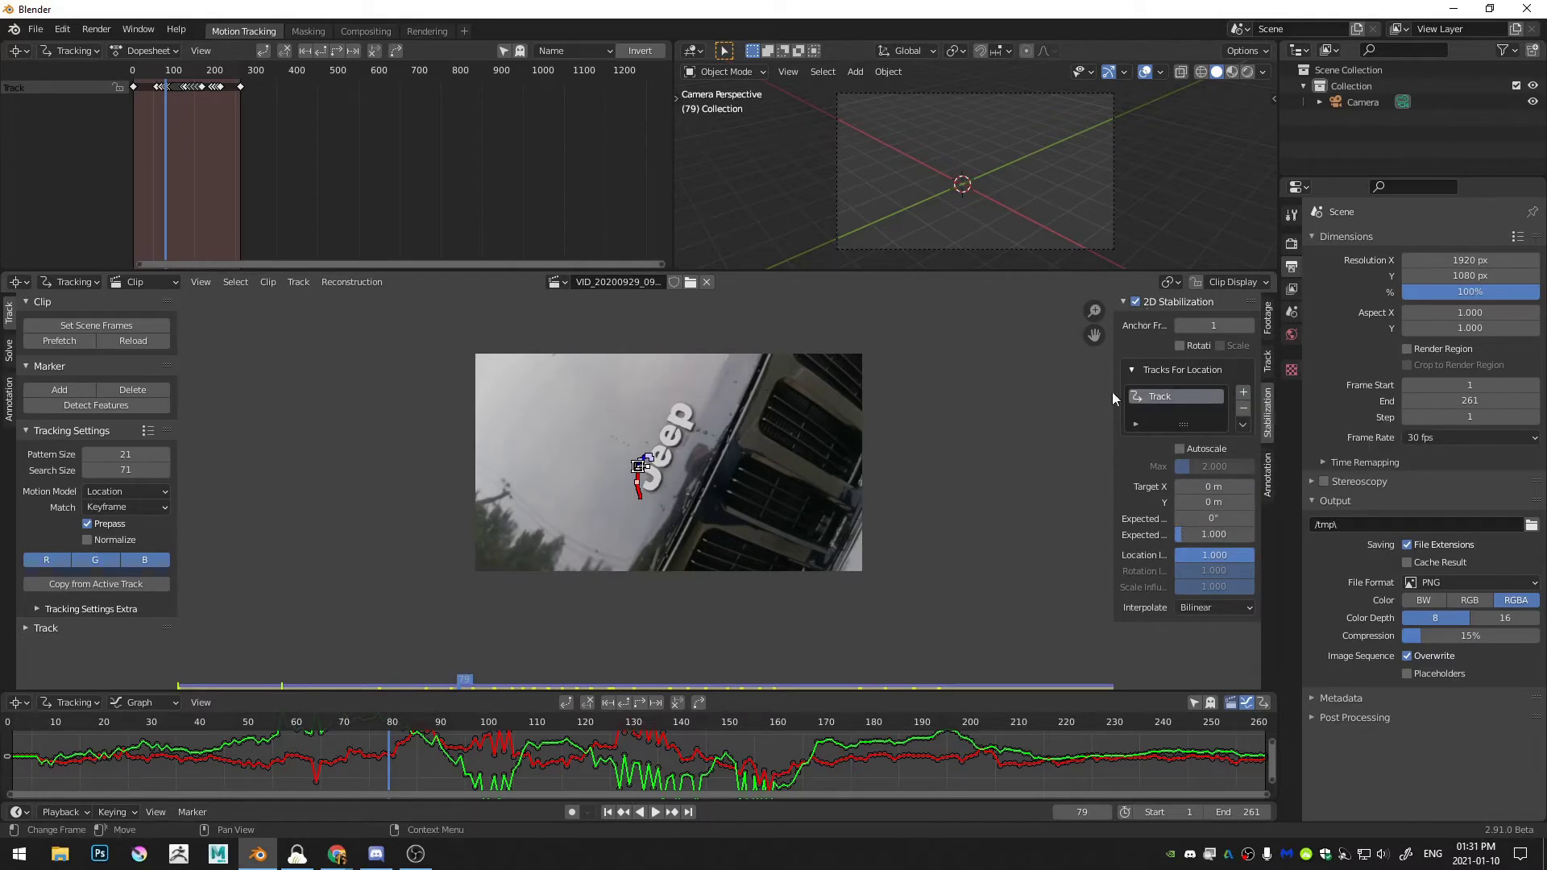
Enable Show Stable in Clip Display and scrub back to frame 20 to review the stabilized clip
click(1247, 281)
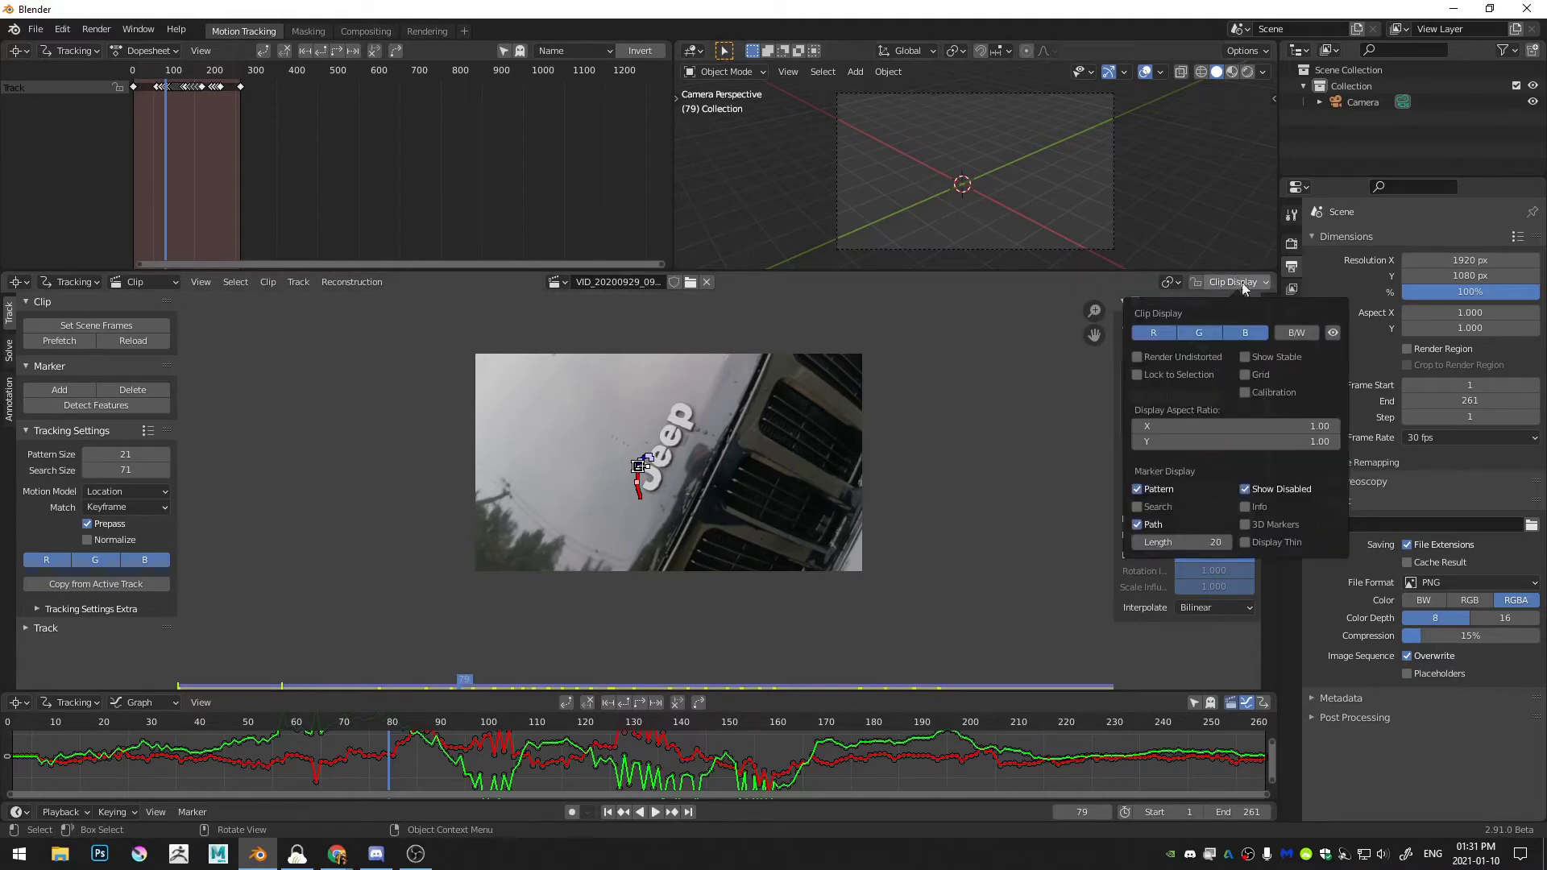
click(1245, 357)
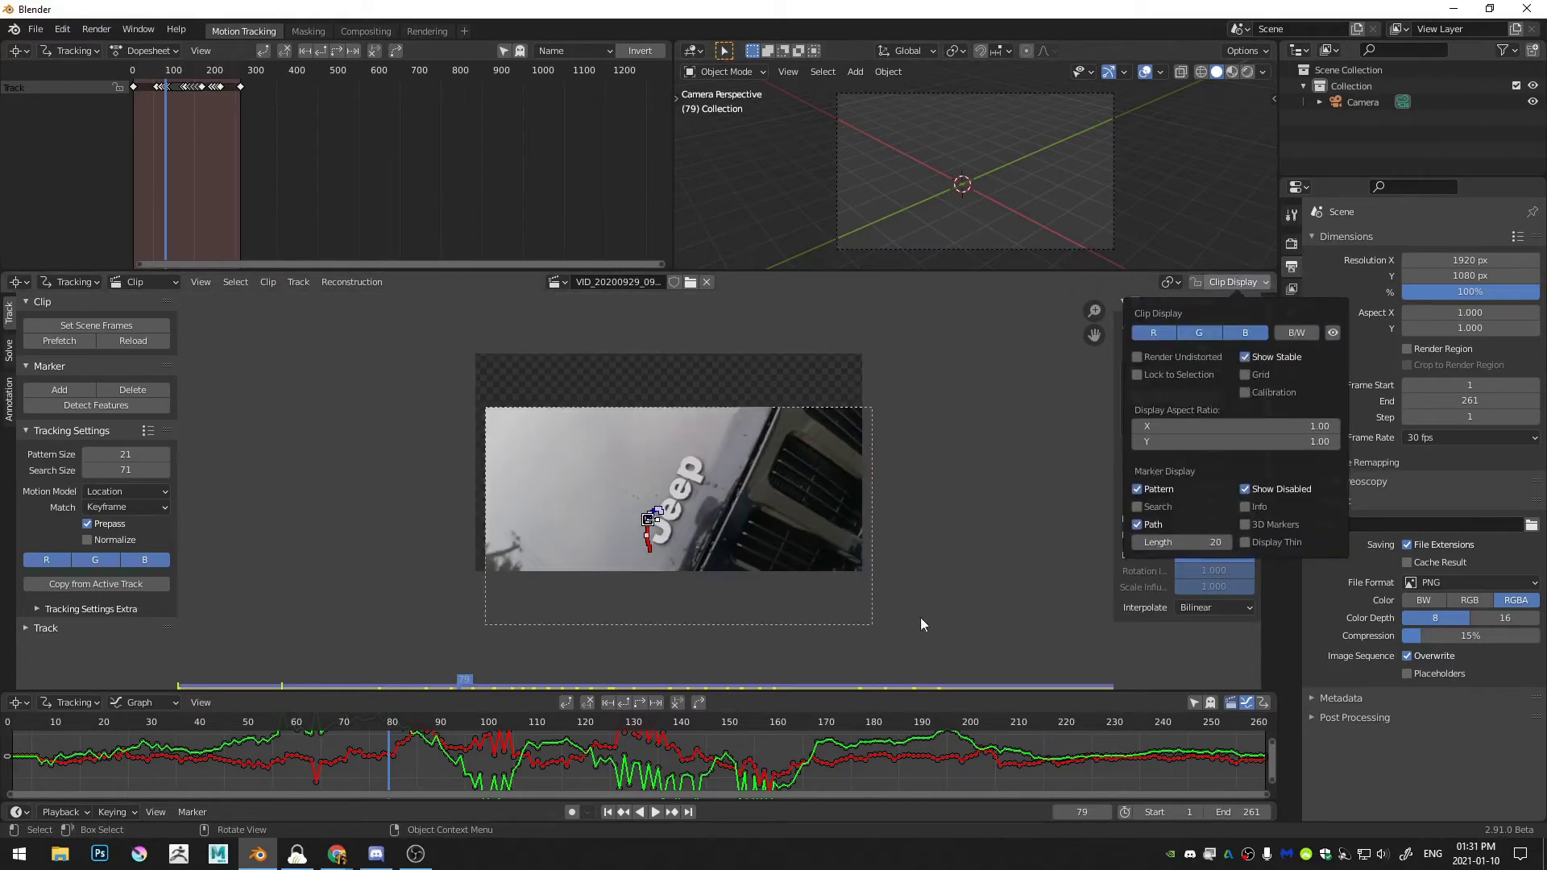
drag(387, 734, 634, 725)
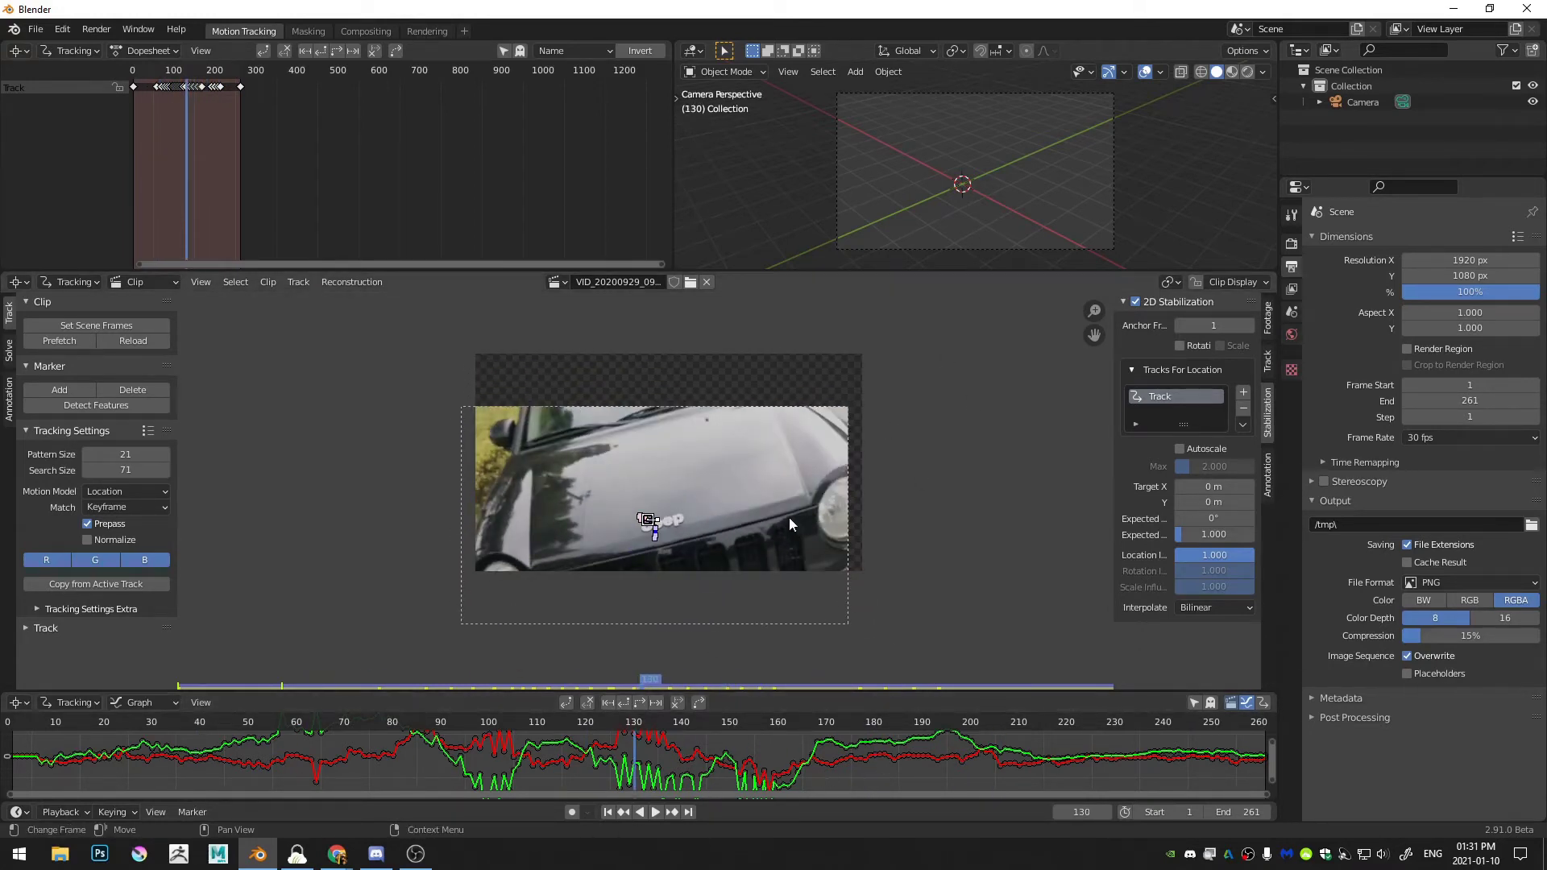
Review the stabilization from frame 109 onward, then set Expected Scale to 1.25
click(622, 812)
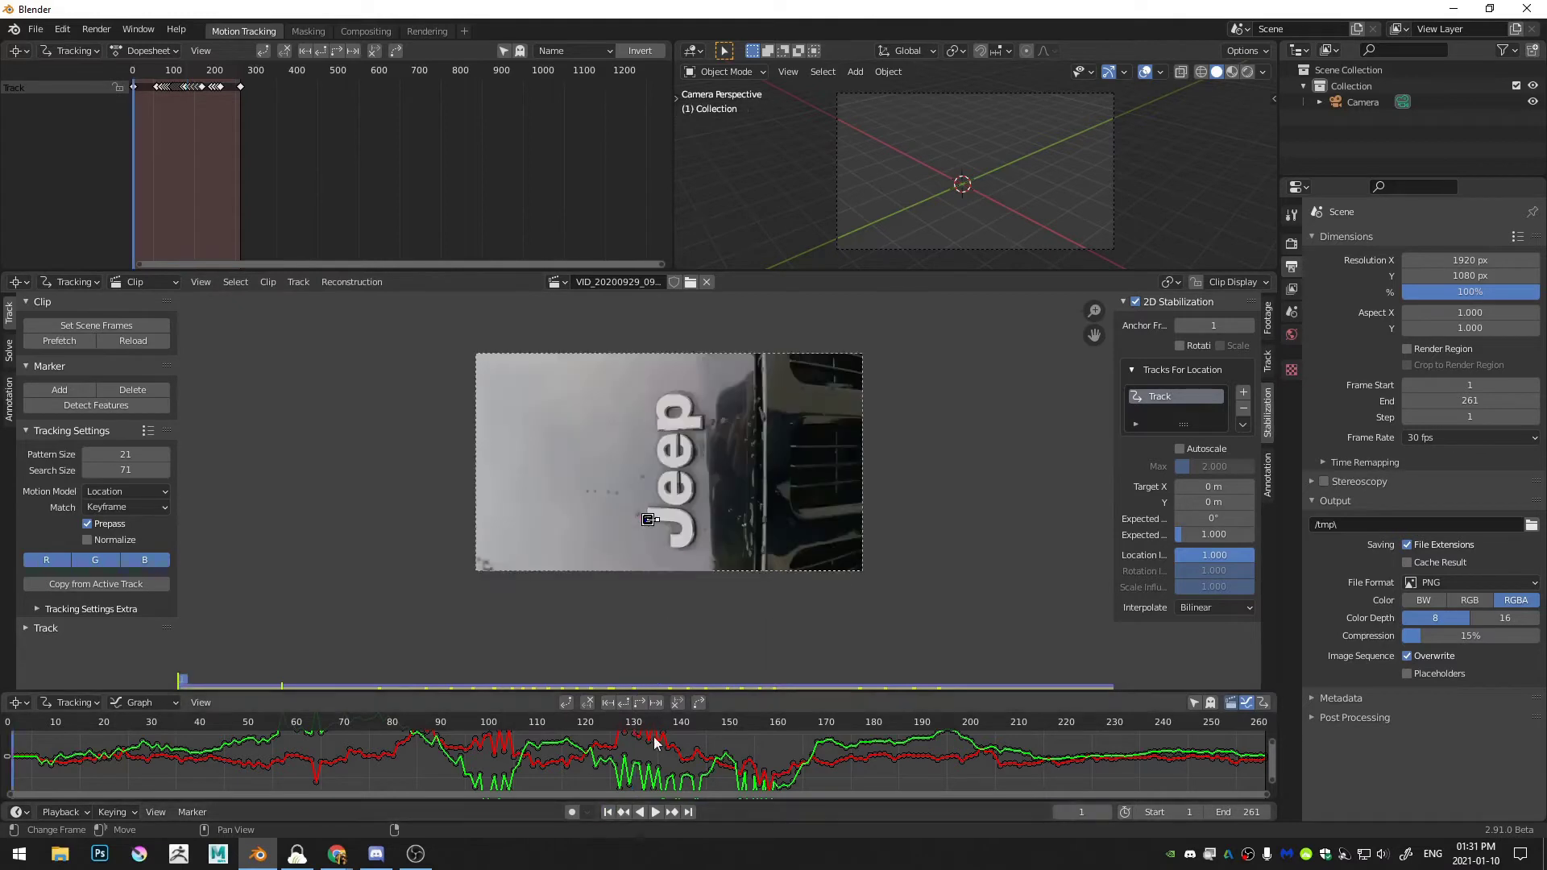
drag(568, 723, 813, 735)
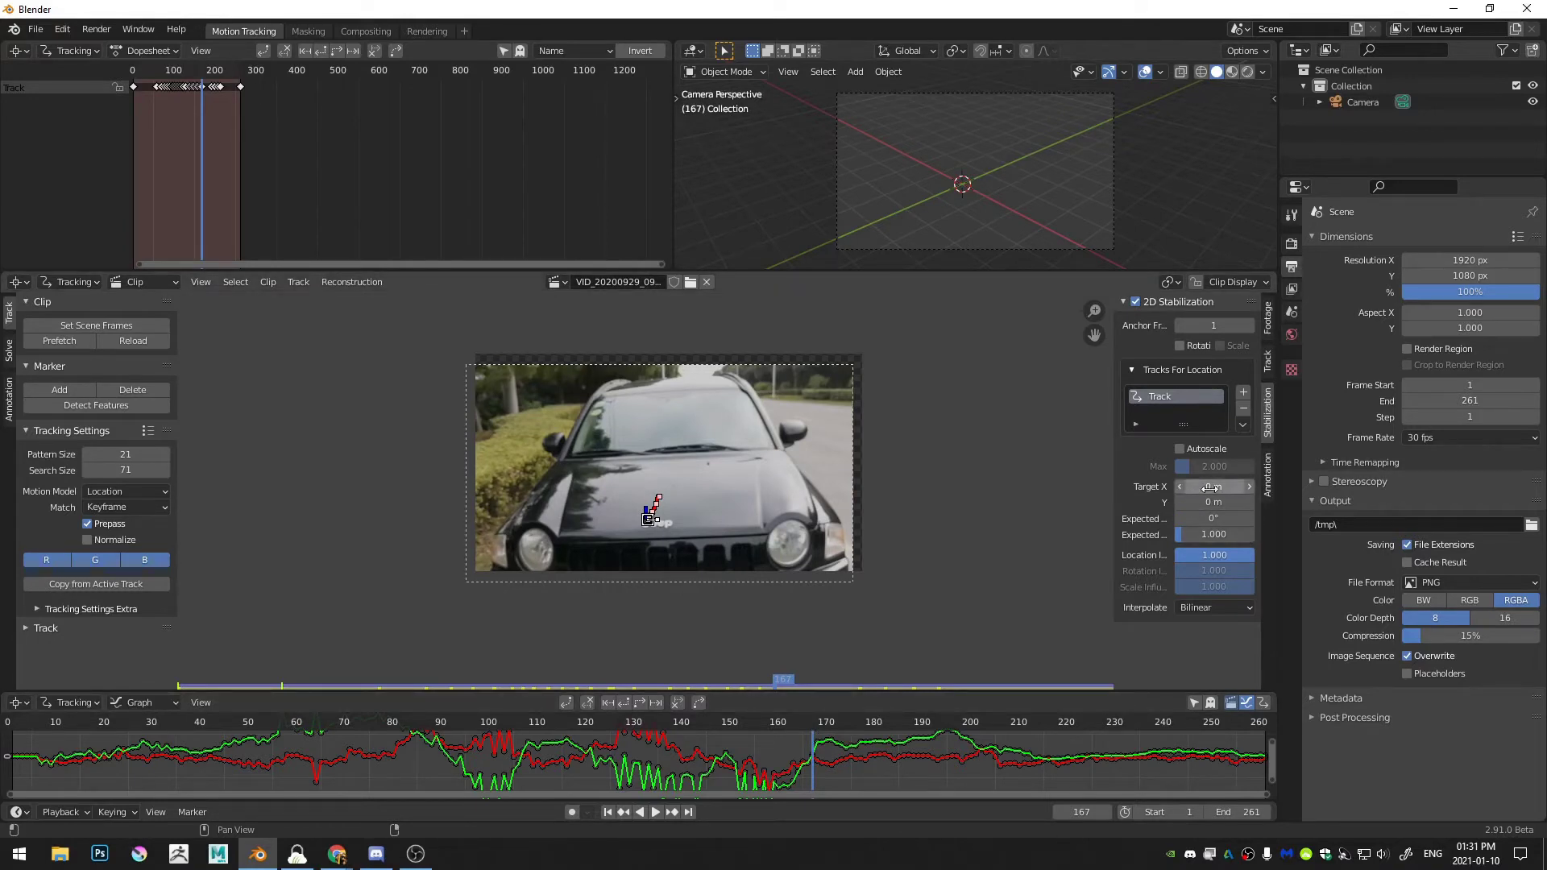
click(1215, 536)
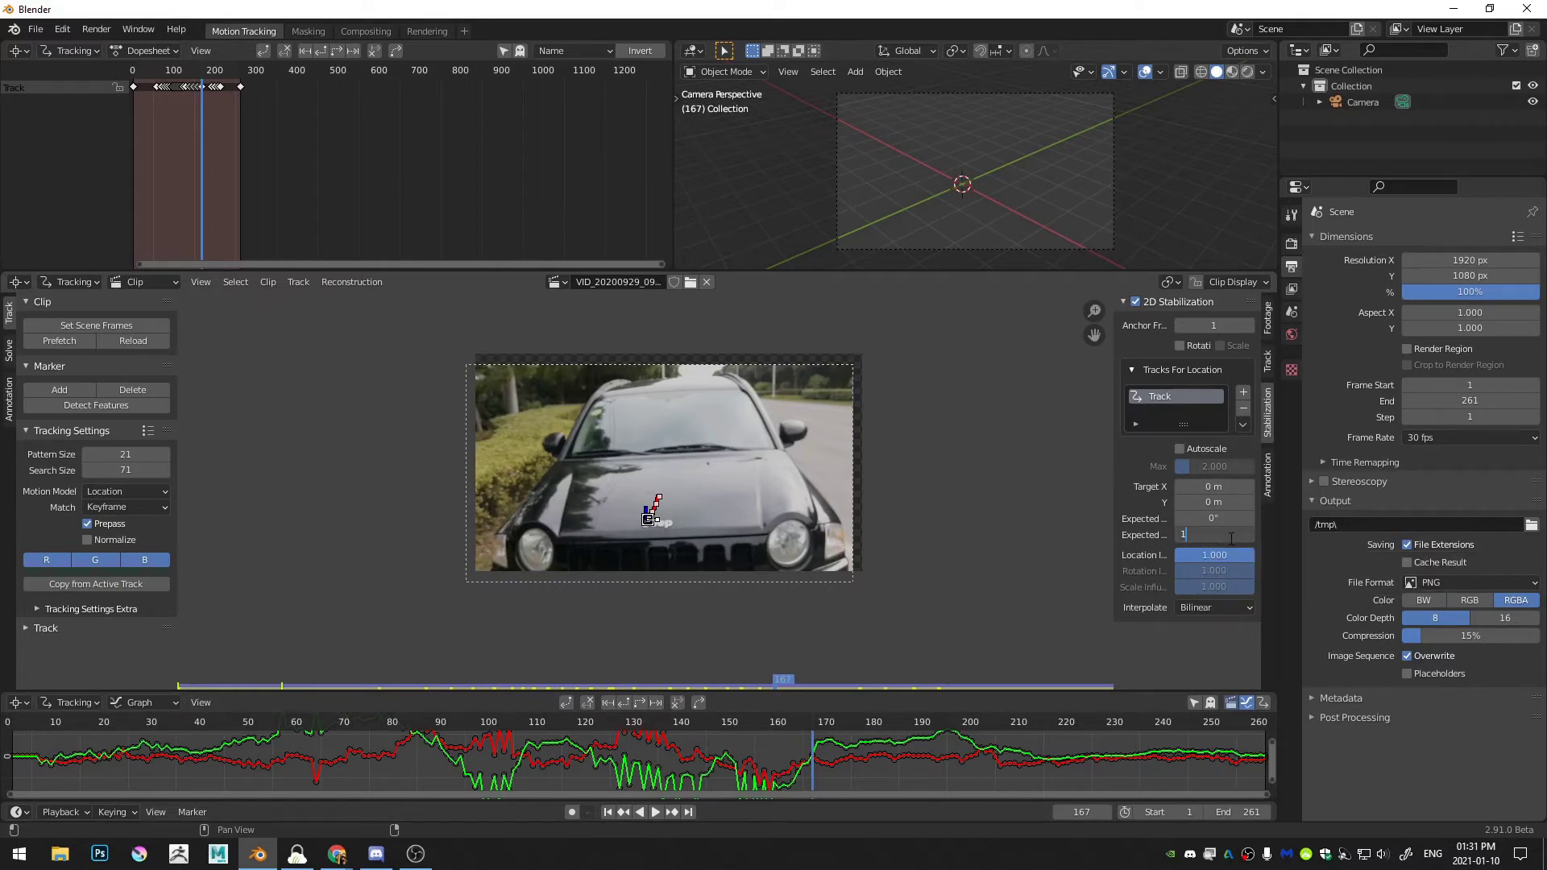
text(1.25)
key(Return)
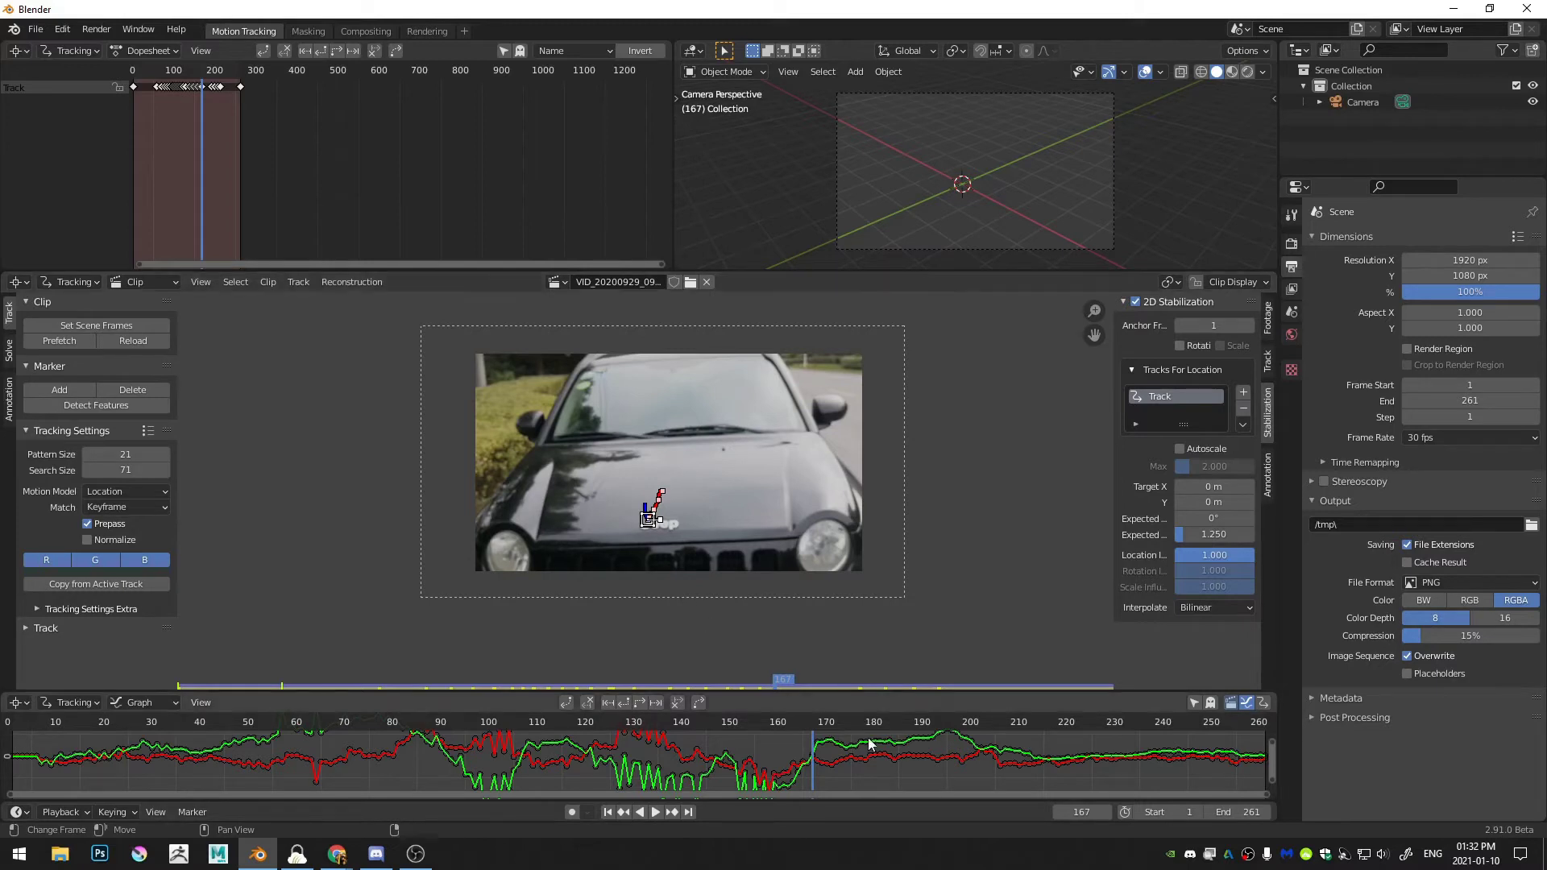
Return to frame 1 and keyframe the stabilization target offset
drag(805, 729, 466, 749)
drag(358, 778, 538, 810)
key(shift+Left)
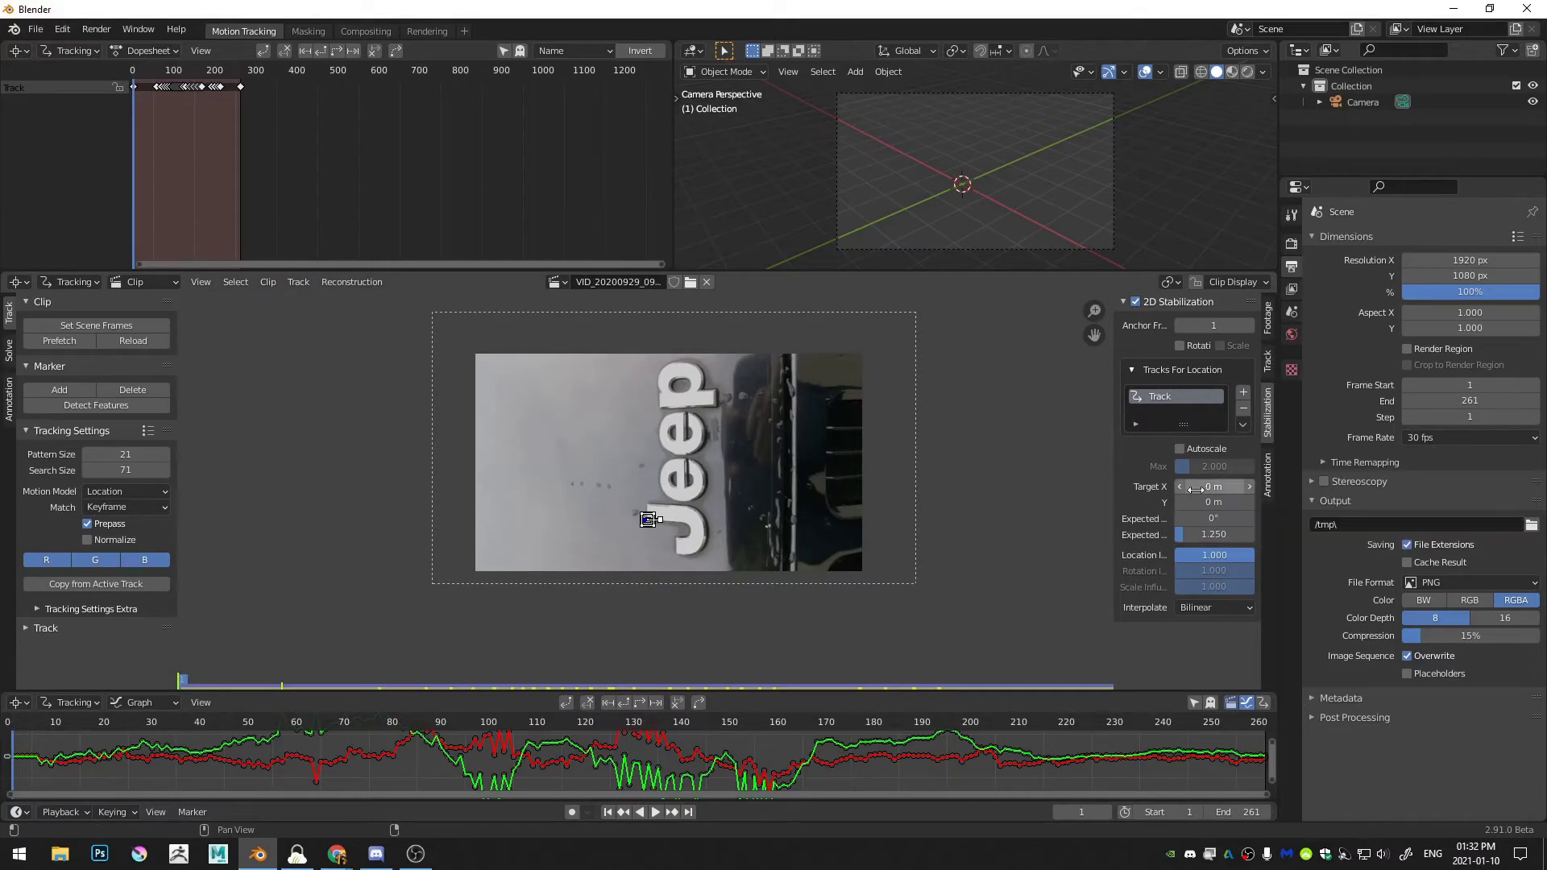
key(i)
Go to frame 91 and raise the stabilization Target Y to about 0.29 m
drag(24, 746, 455, 769)
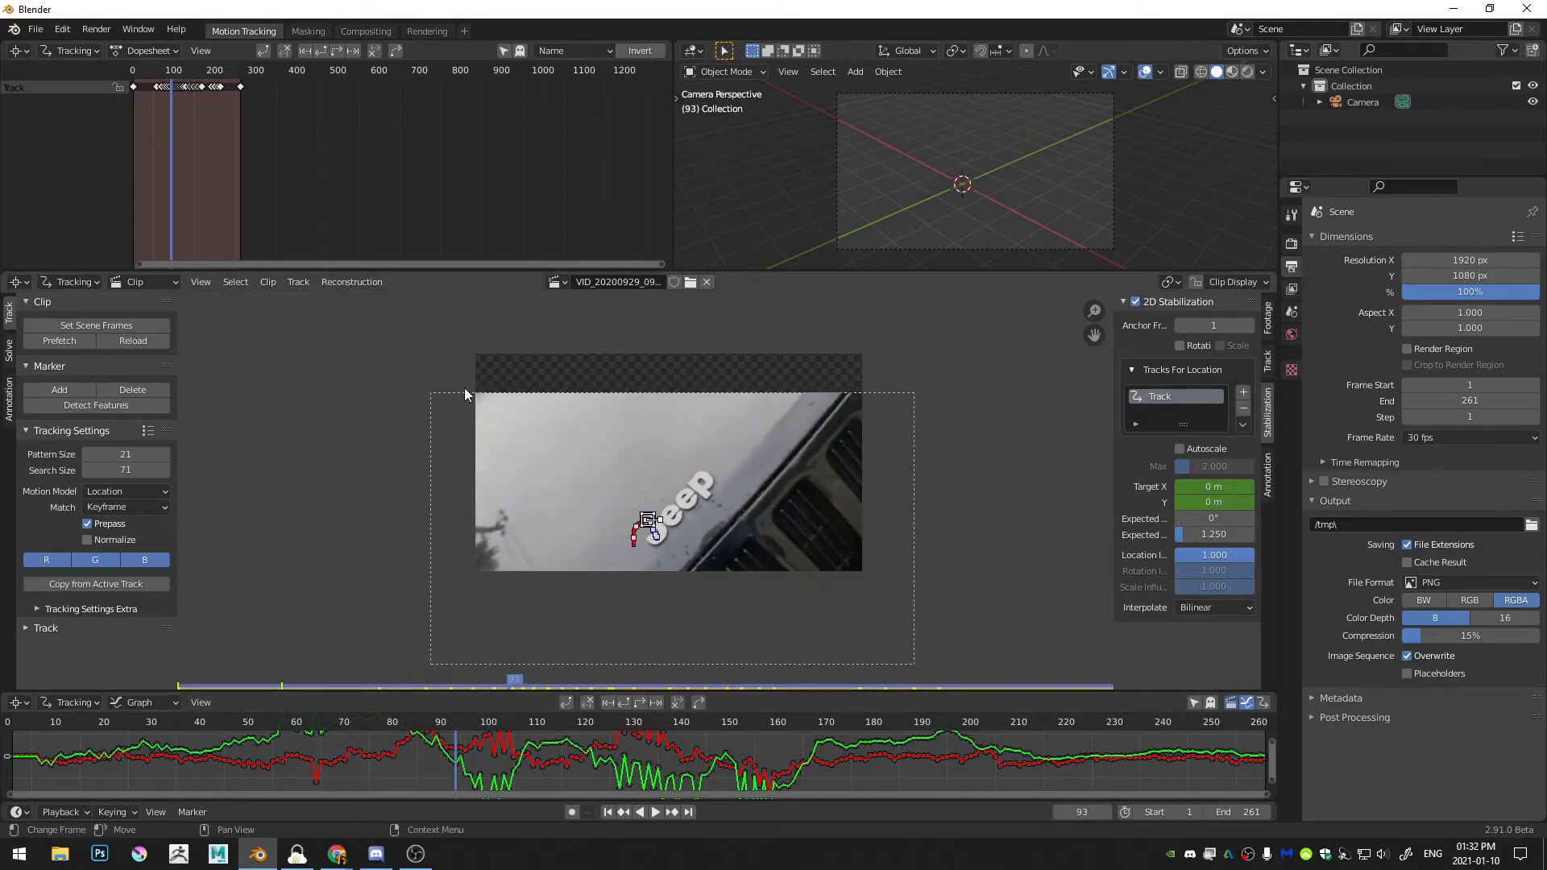
scroll(673, 539, up, 4)
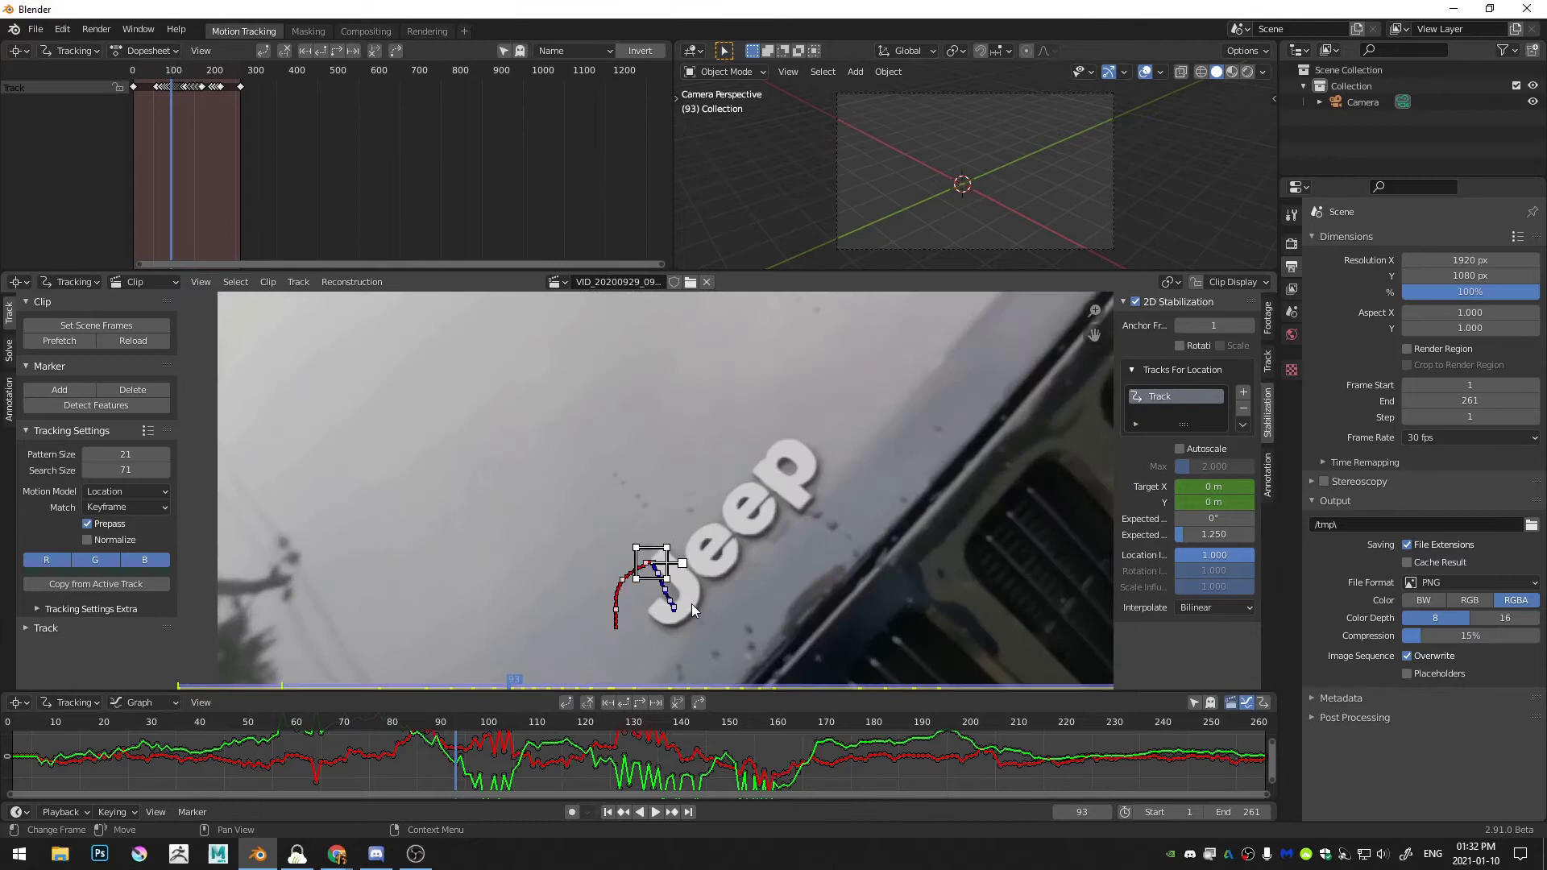
scroll(677, 601, up, 4)
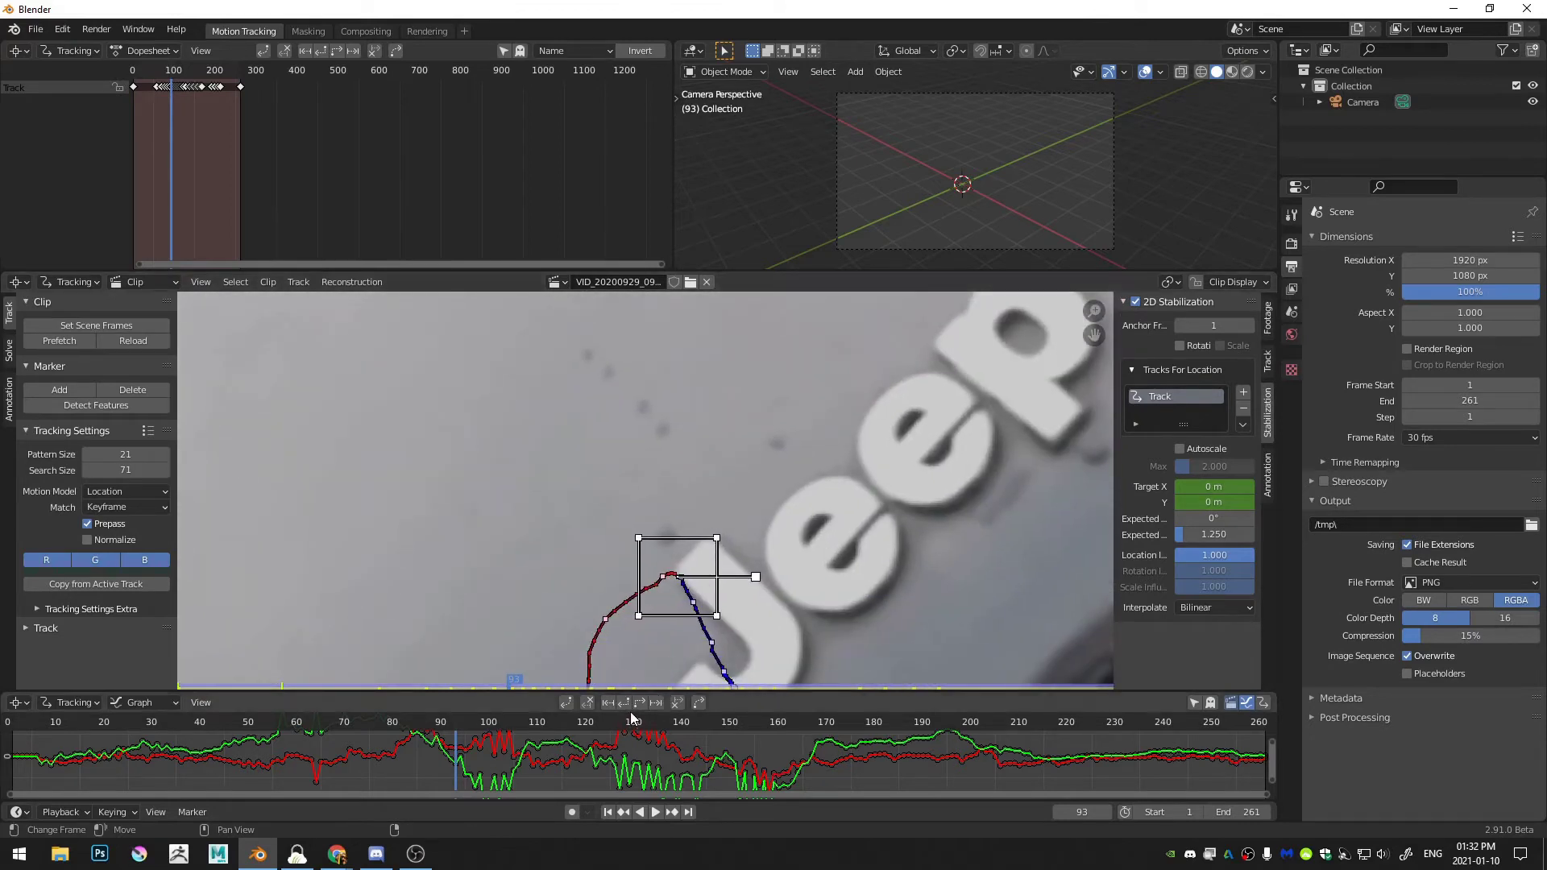
key(Left)
key(Left)
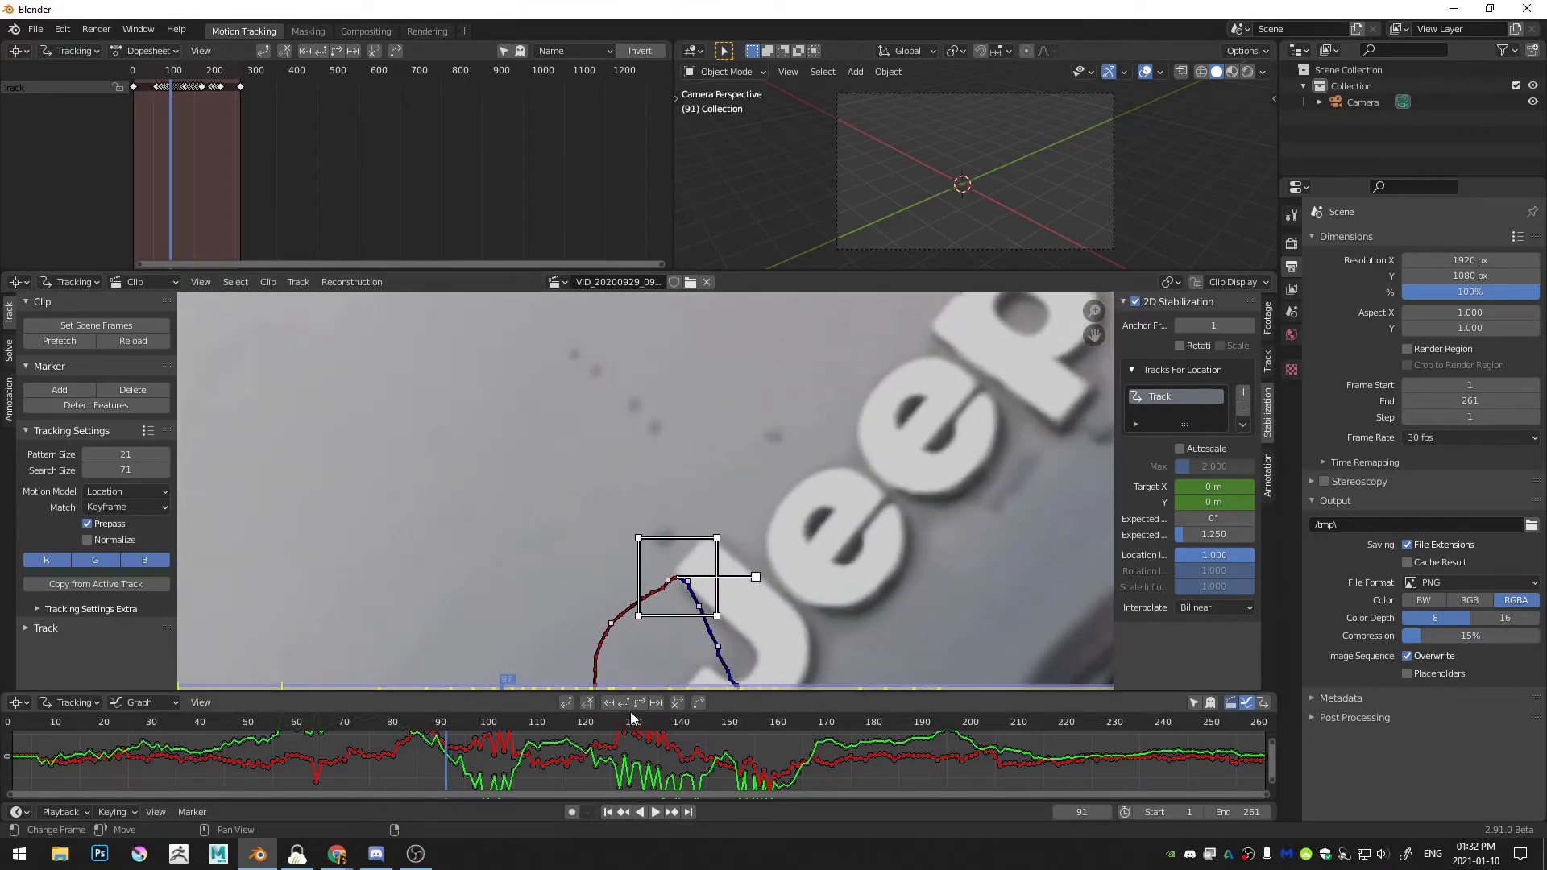
scroll(733, 435, down, 7)
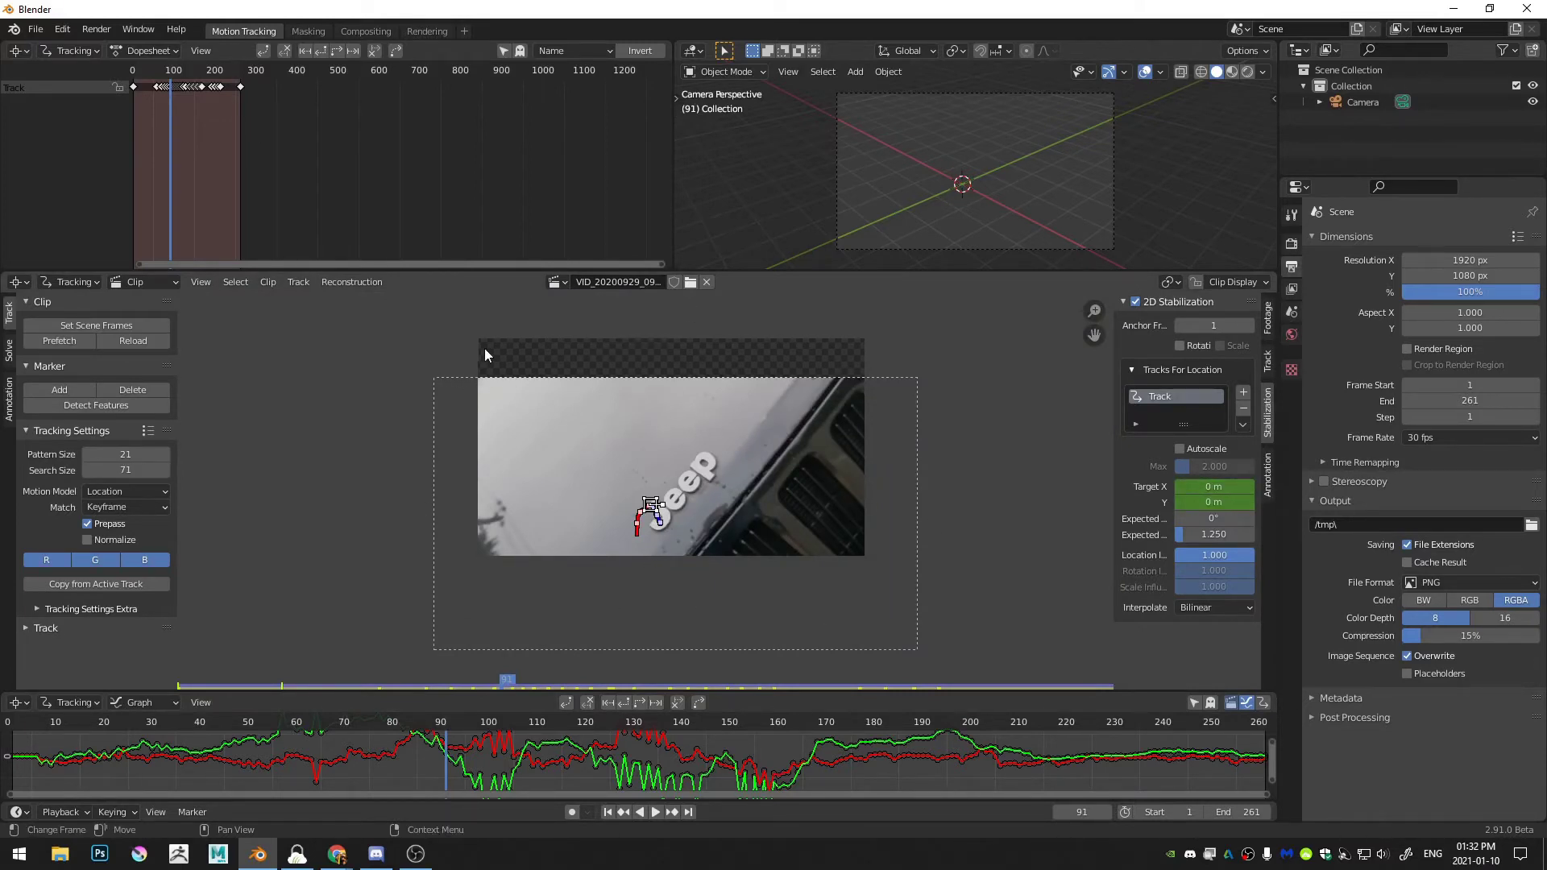
mouse_move(1213, 502)
mouse_down()
mouse_move(1272, 502)
mouse_move(1206, 503)
mouse_up()
Keyframe the Target Y offset at frame 91, then scrub back through frames 77–91 to review it
key(i)
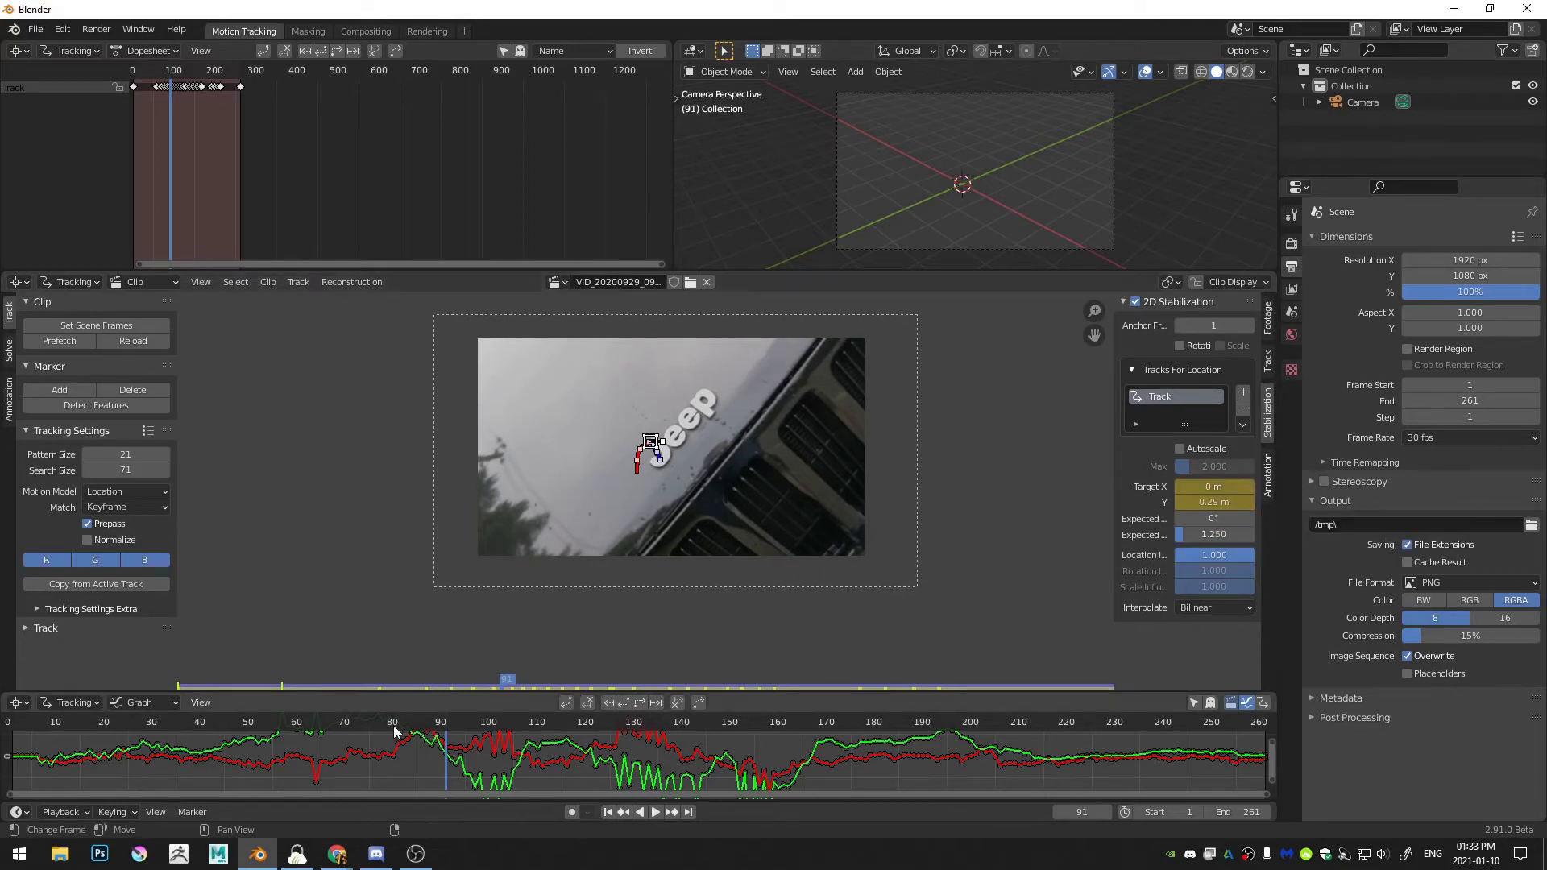
drag(445, 728, 230, 737)
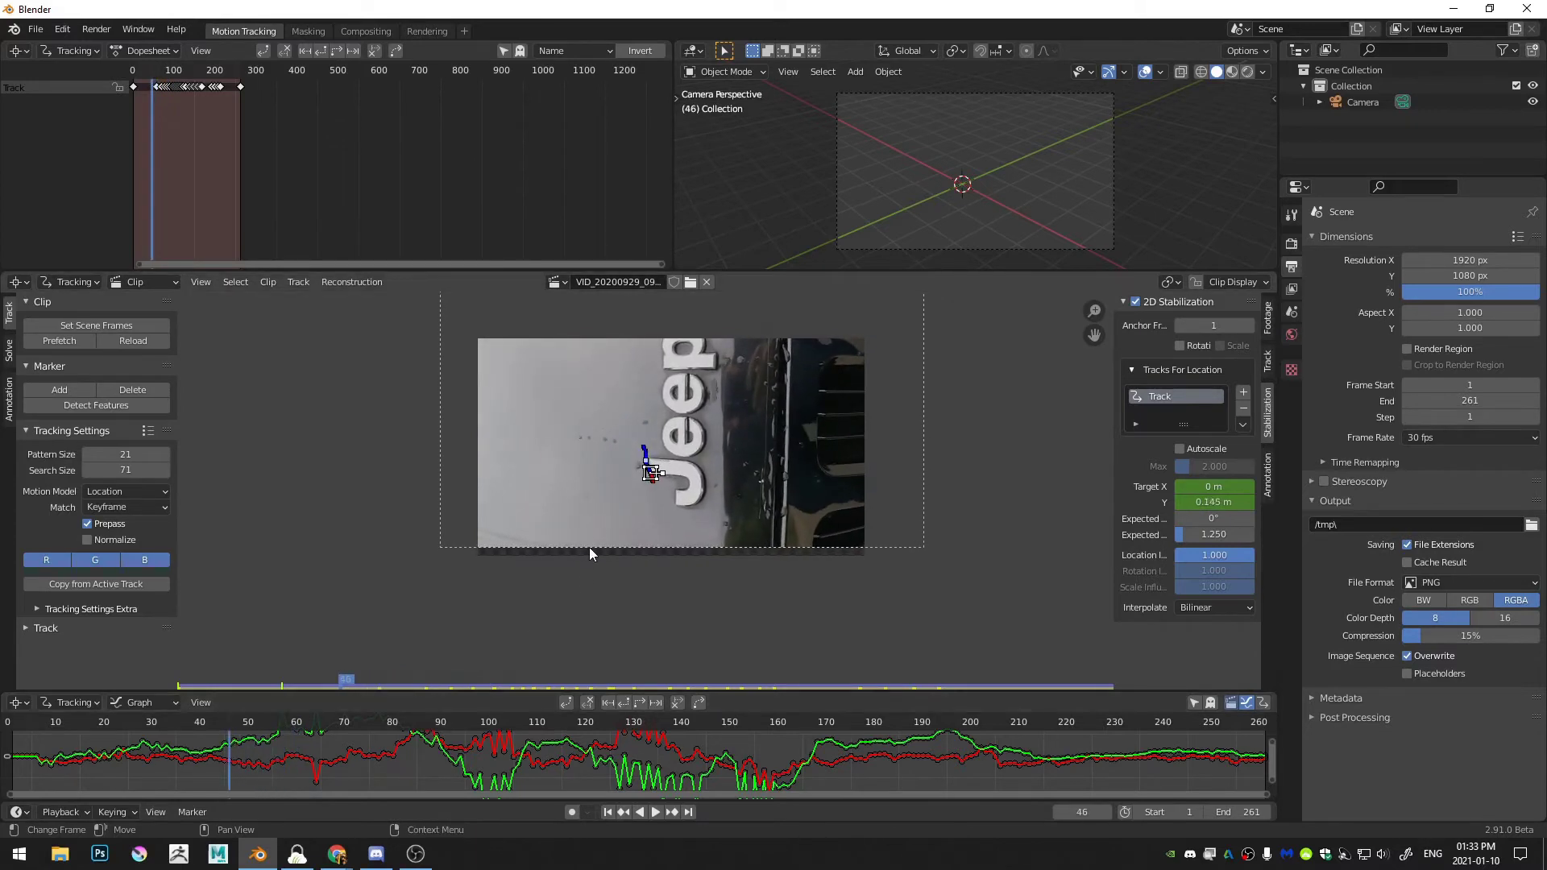
click(382, 733)
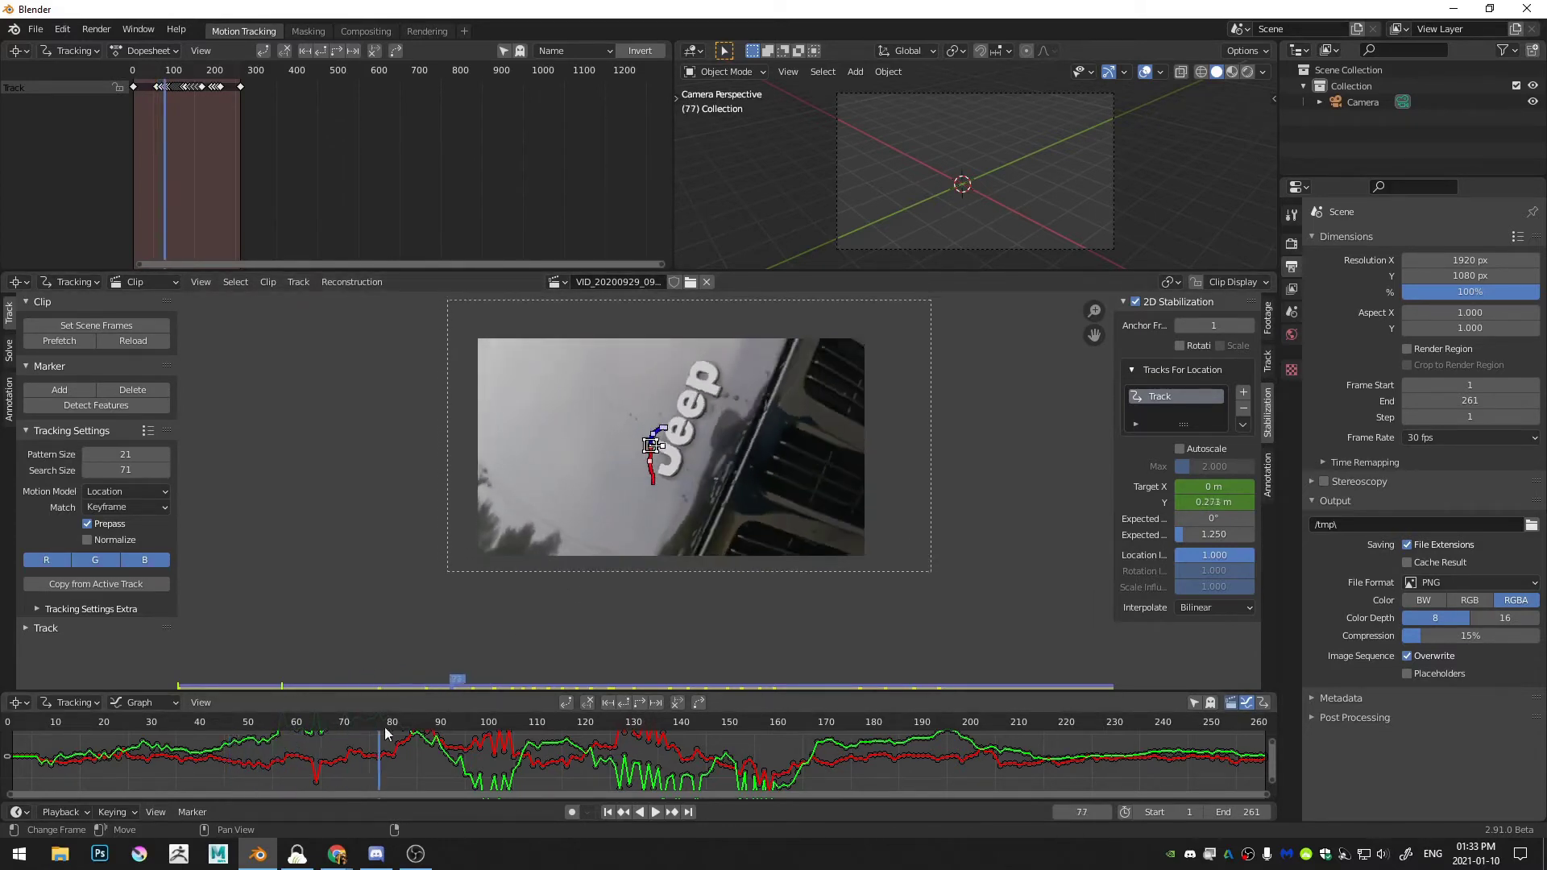
drag(385, 733, 446, 725)
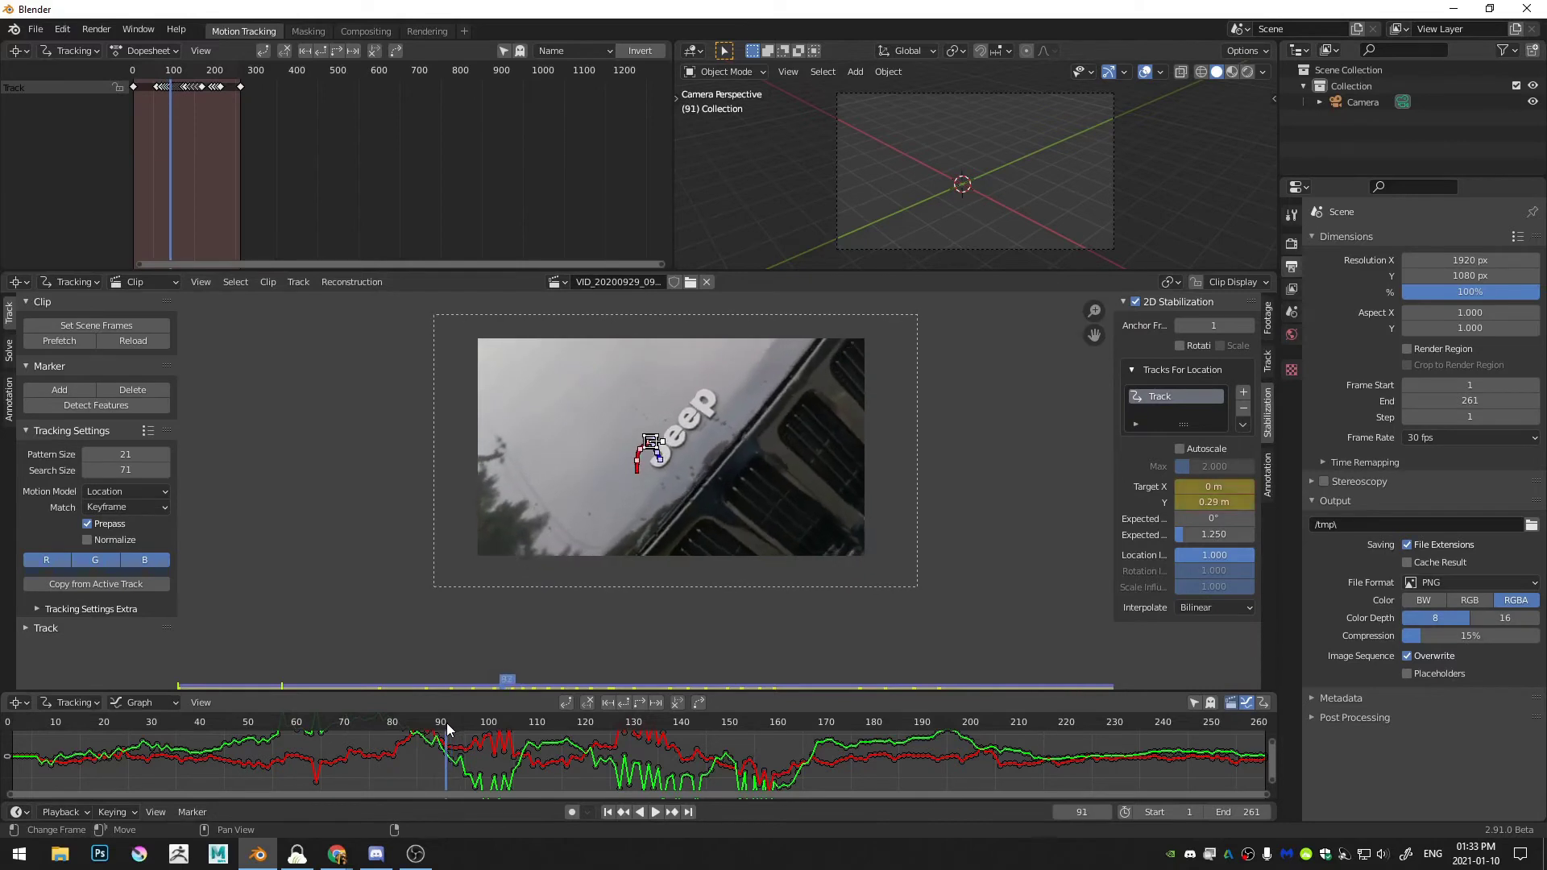
Lower Target Y toward about 0.22 m and keyframe it again after reviewing frames 62–92
drag(1212, 502, 1196, 502)
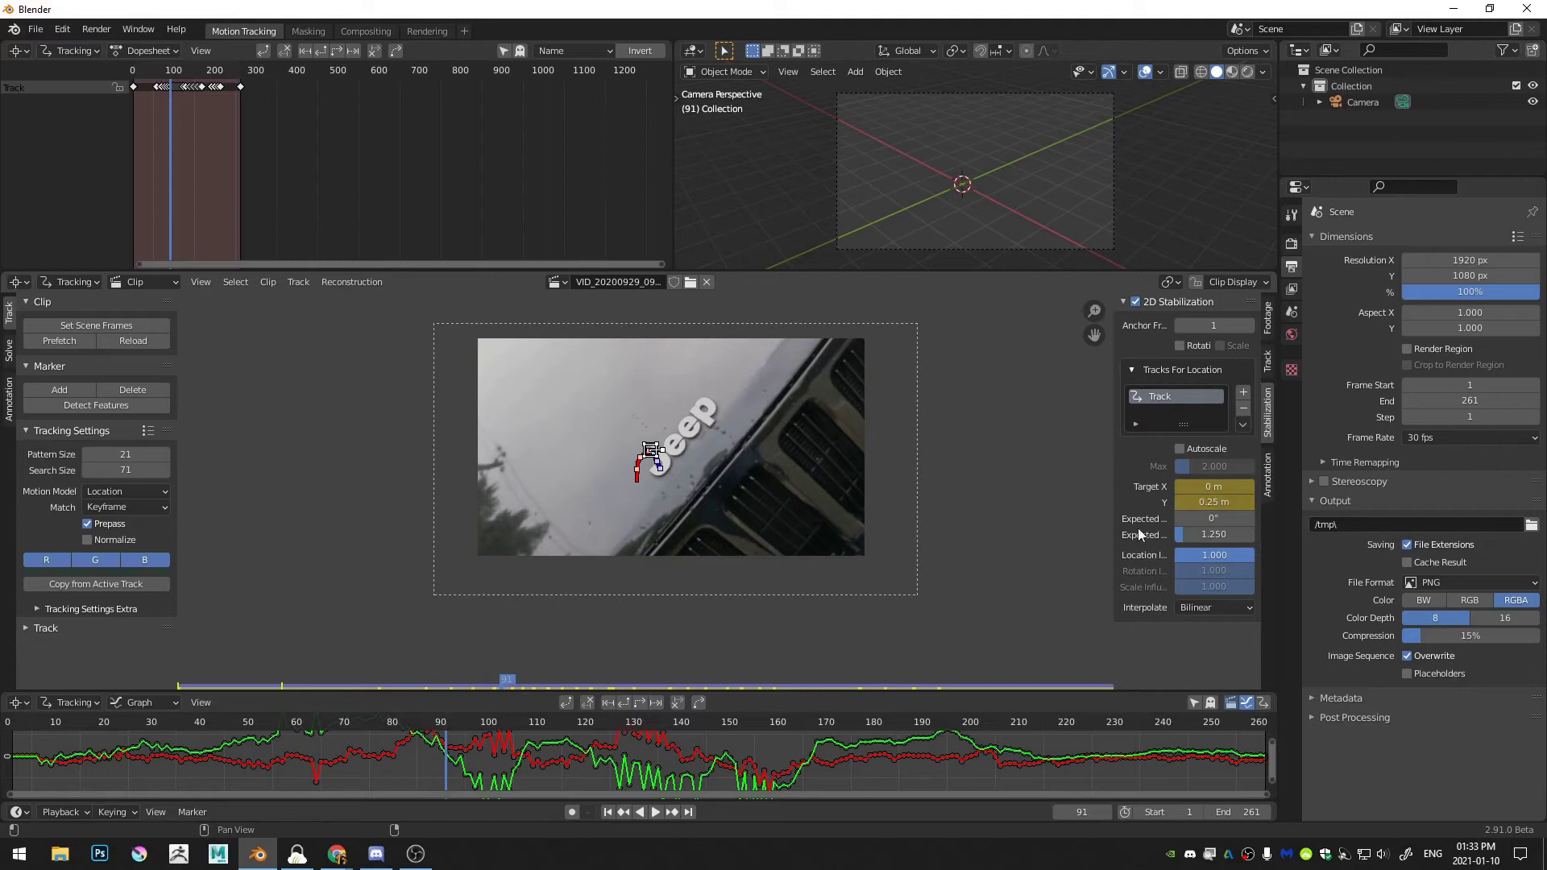
click(436, 728)
drag(427, 727, 335, 729)
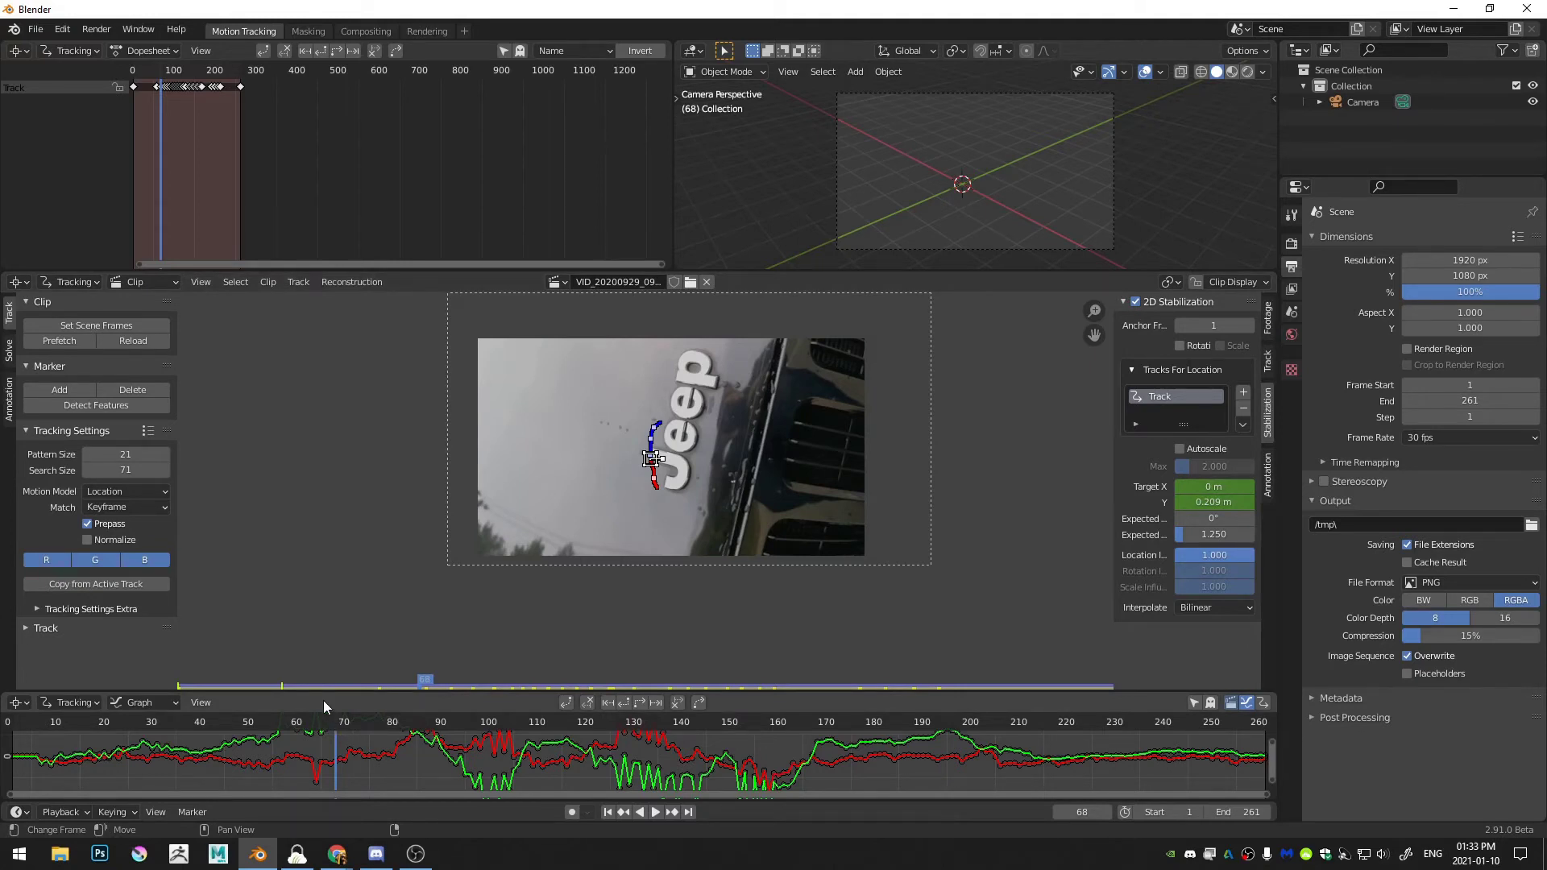
drag(339, 729, 261, 736)
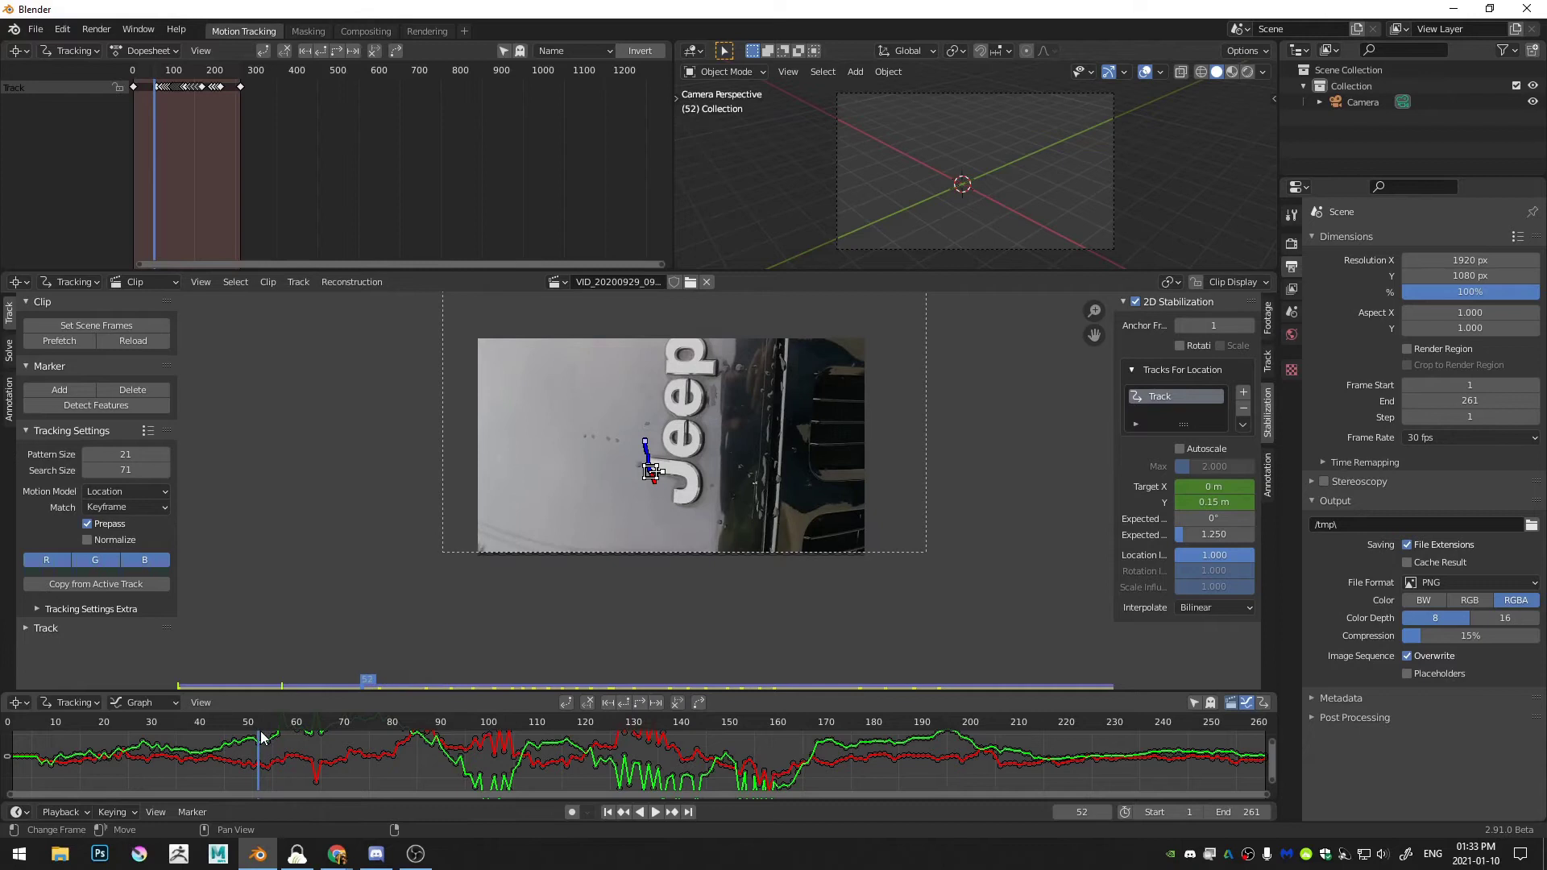
drag(269, 731, 446, 697)
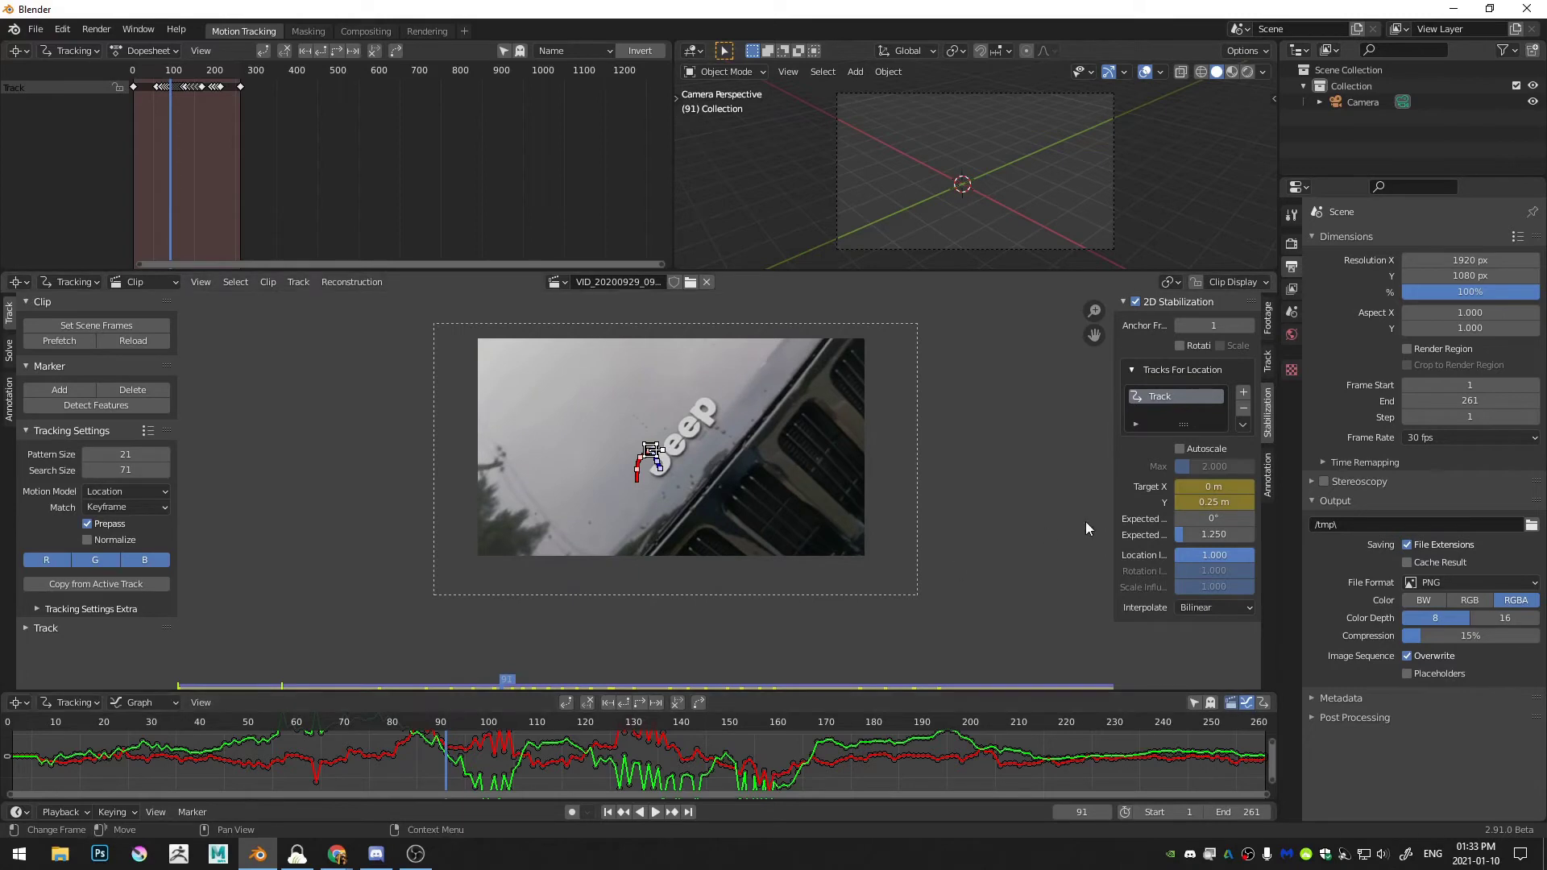
mouse_move(1214, 502)
mouse_down()
mouse_move(1198, 501)
mouse_move(1222, 503)
mouse_up()
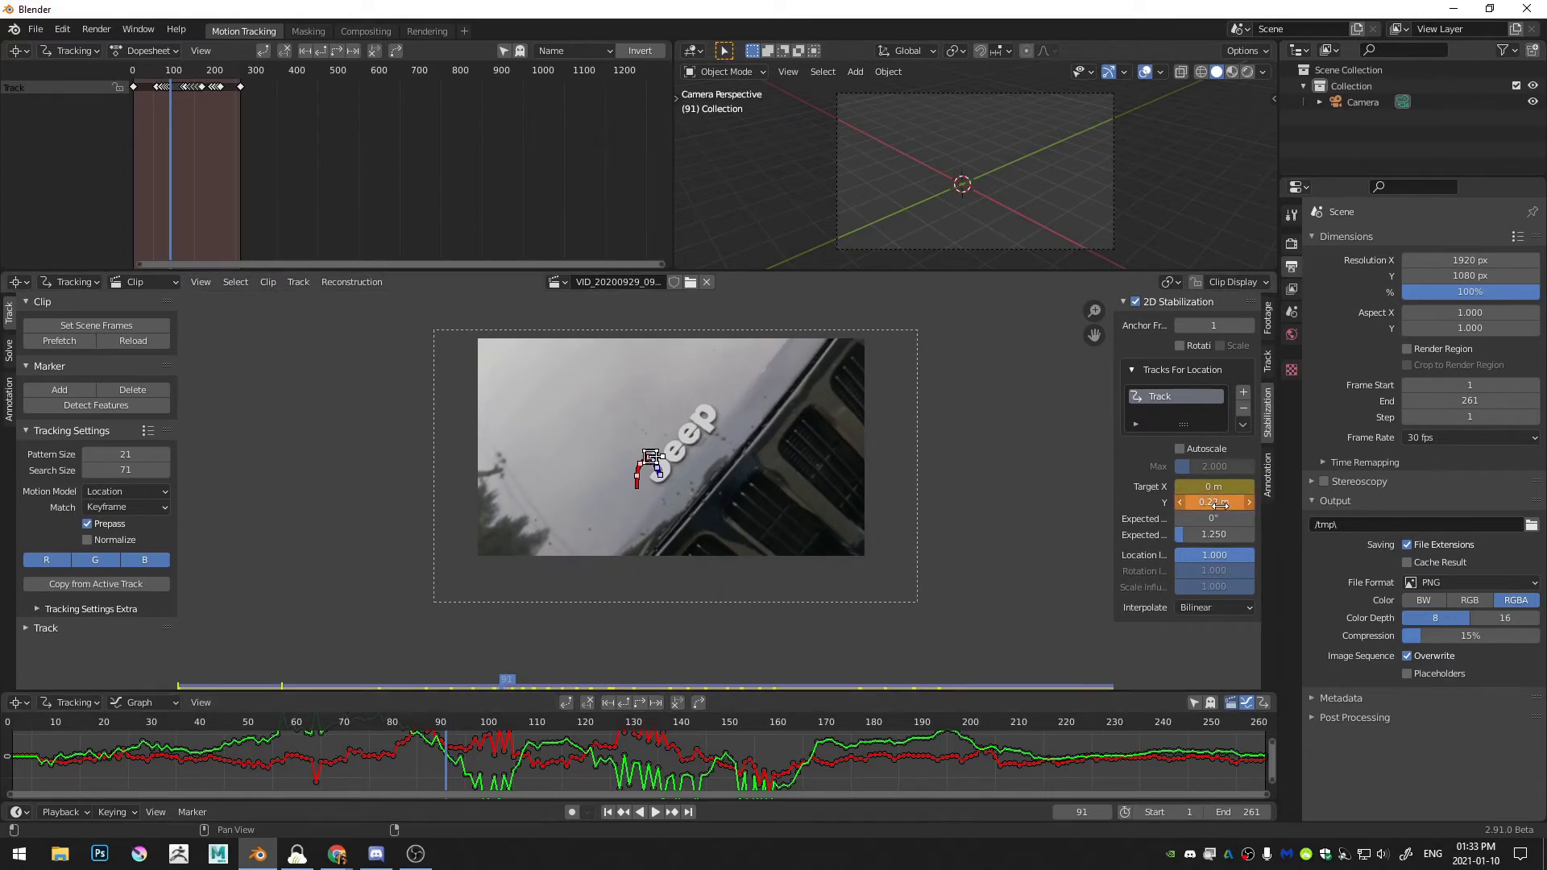
key(i)
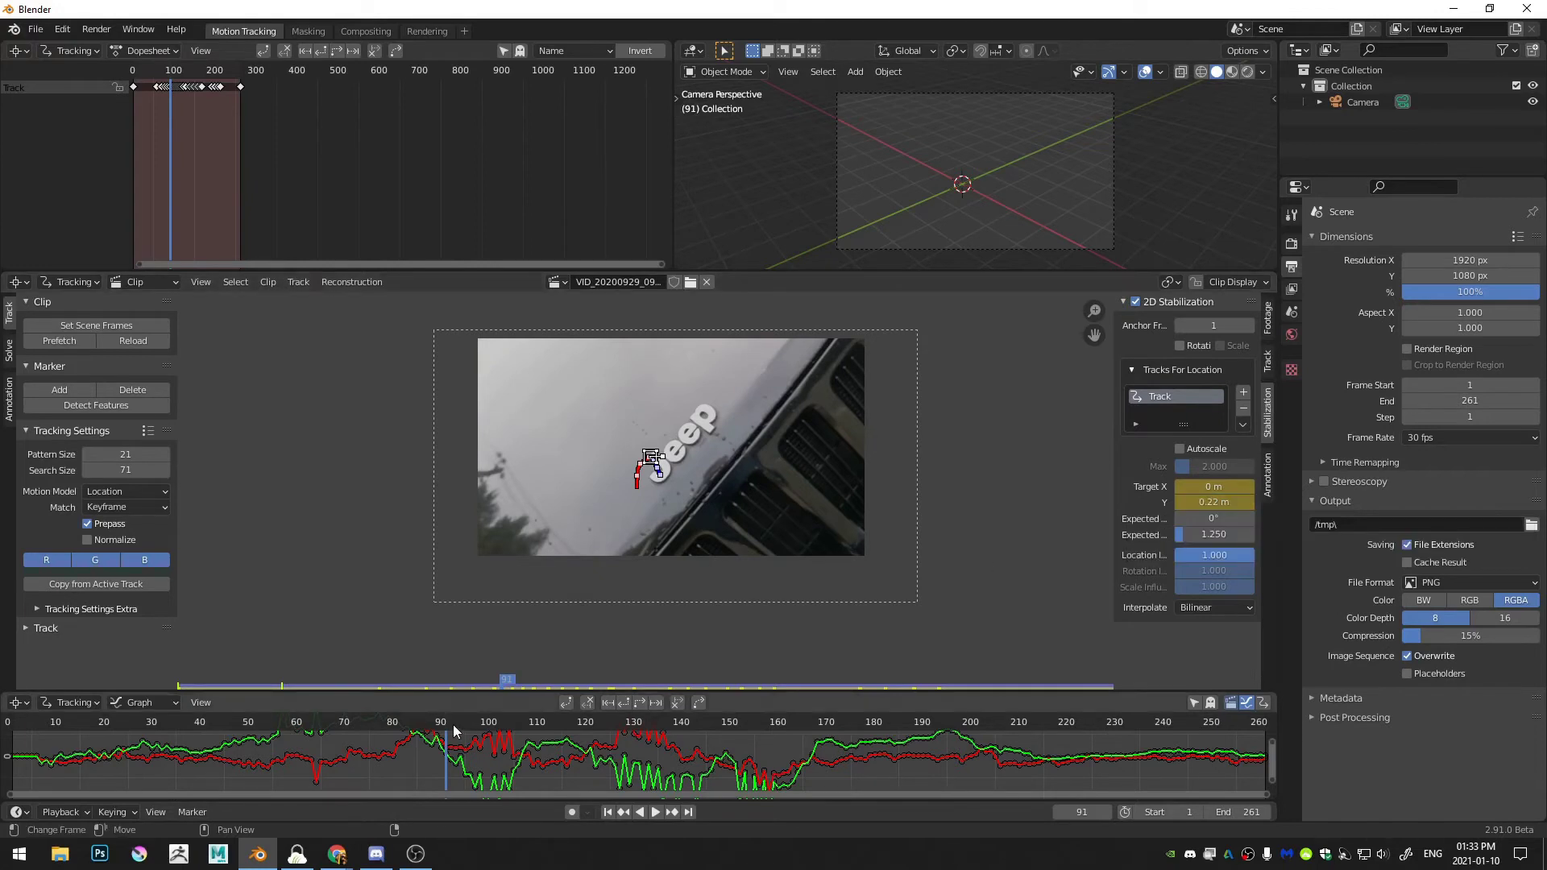
drag(448, 731, 248, 739)
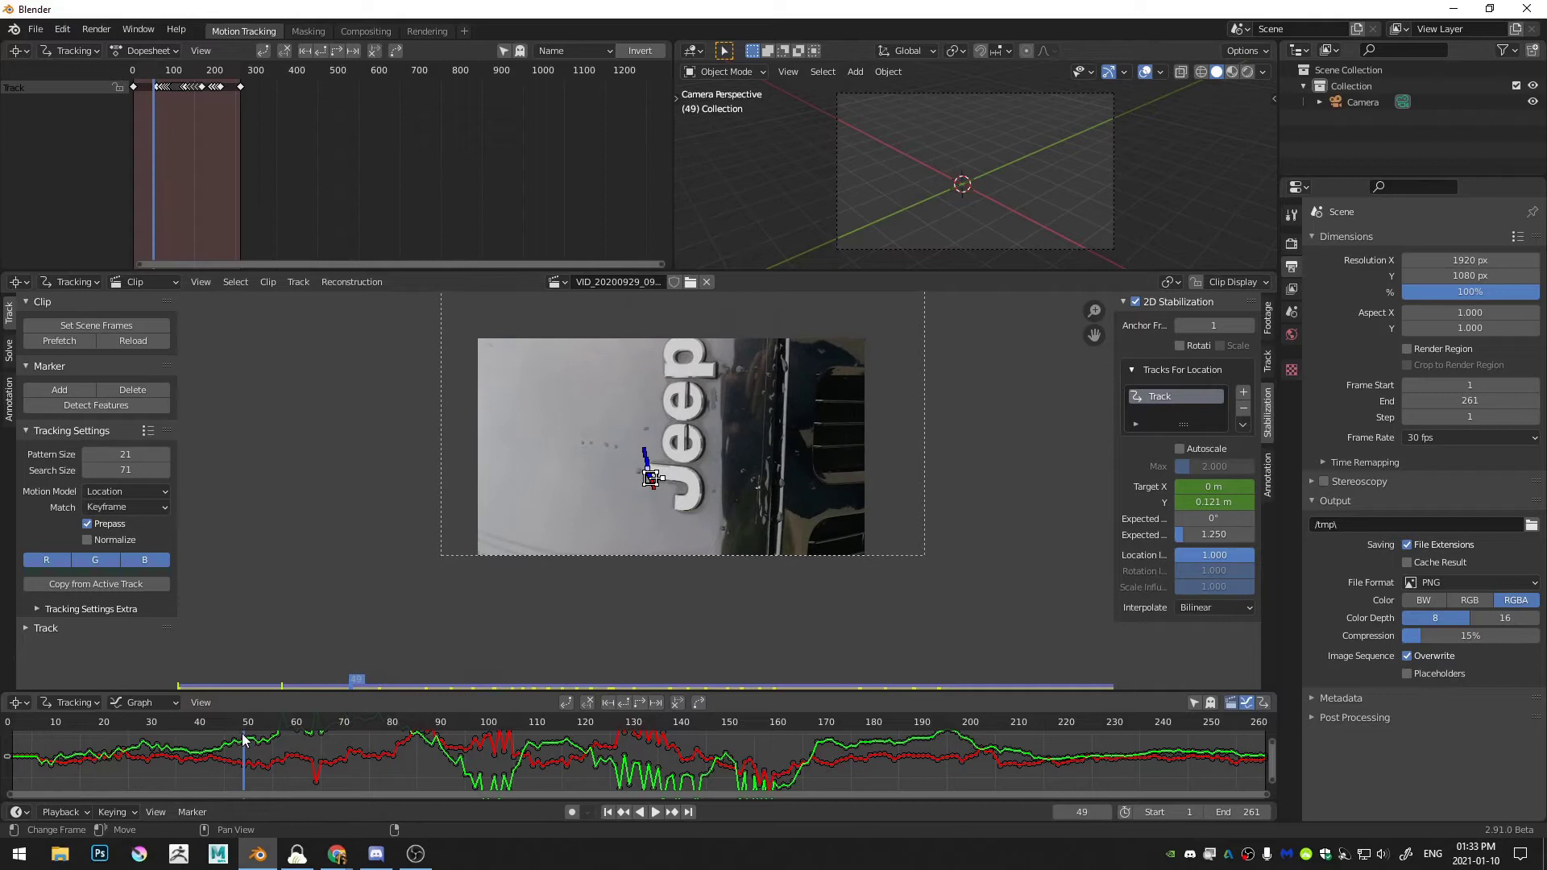
Change Expected Scale from 1.250 to 1.260, then scrub forward from frame 21 to check stabilization
drag(242, 733, 224, 732)
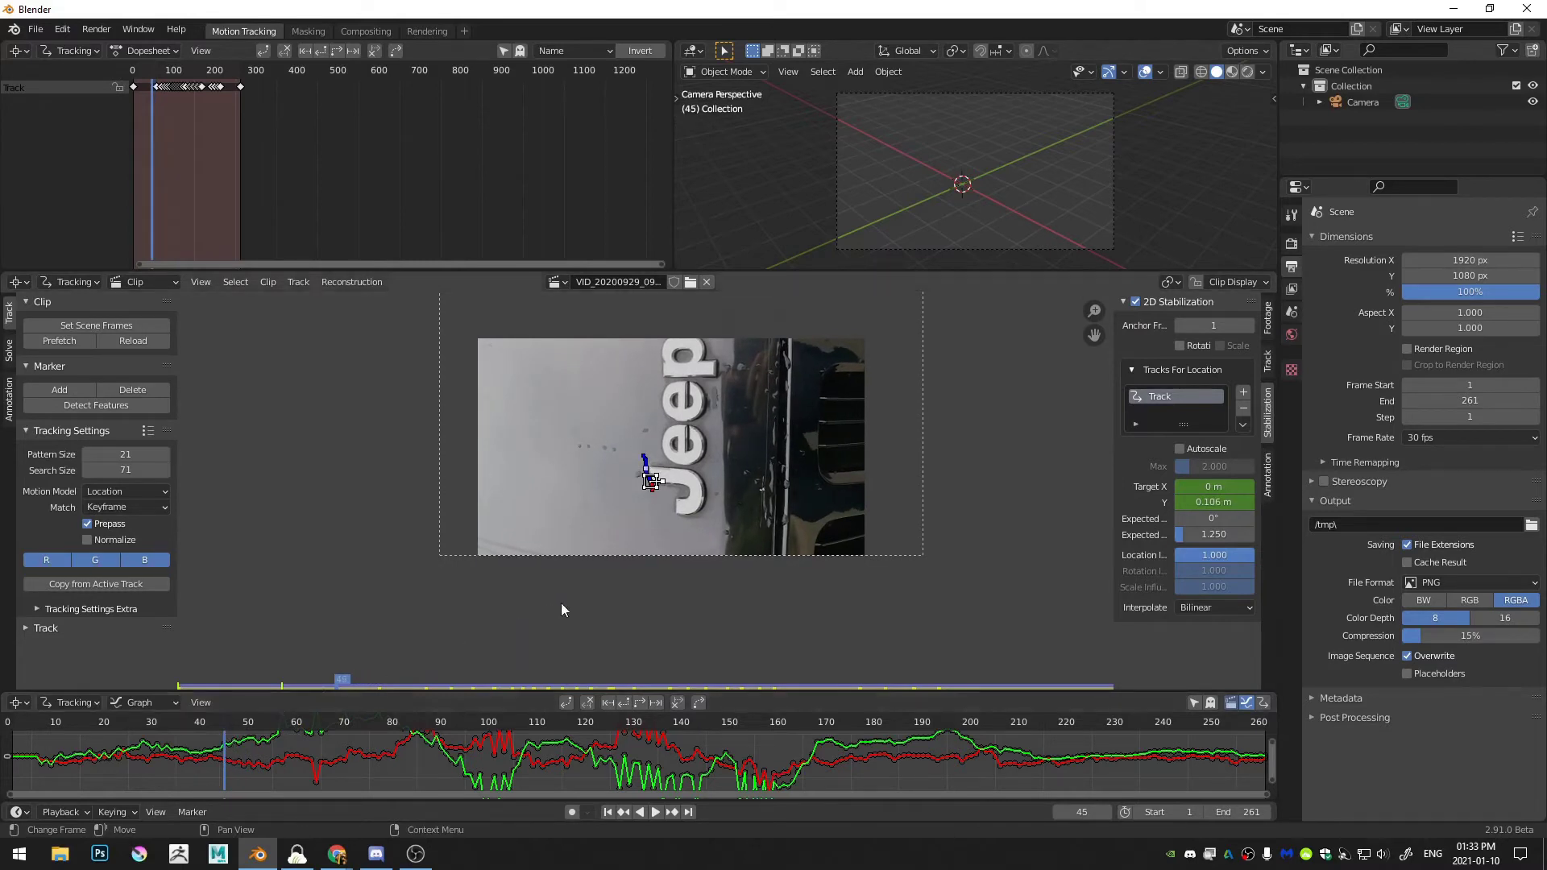
scroll(562, 610, up, 5)
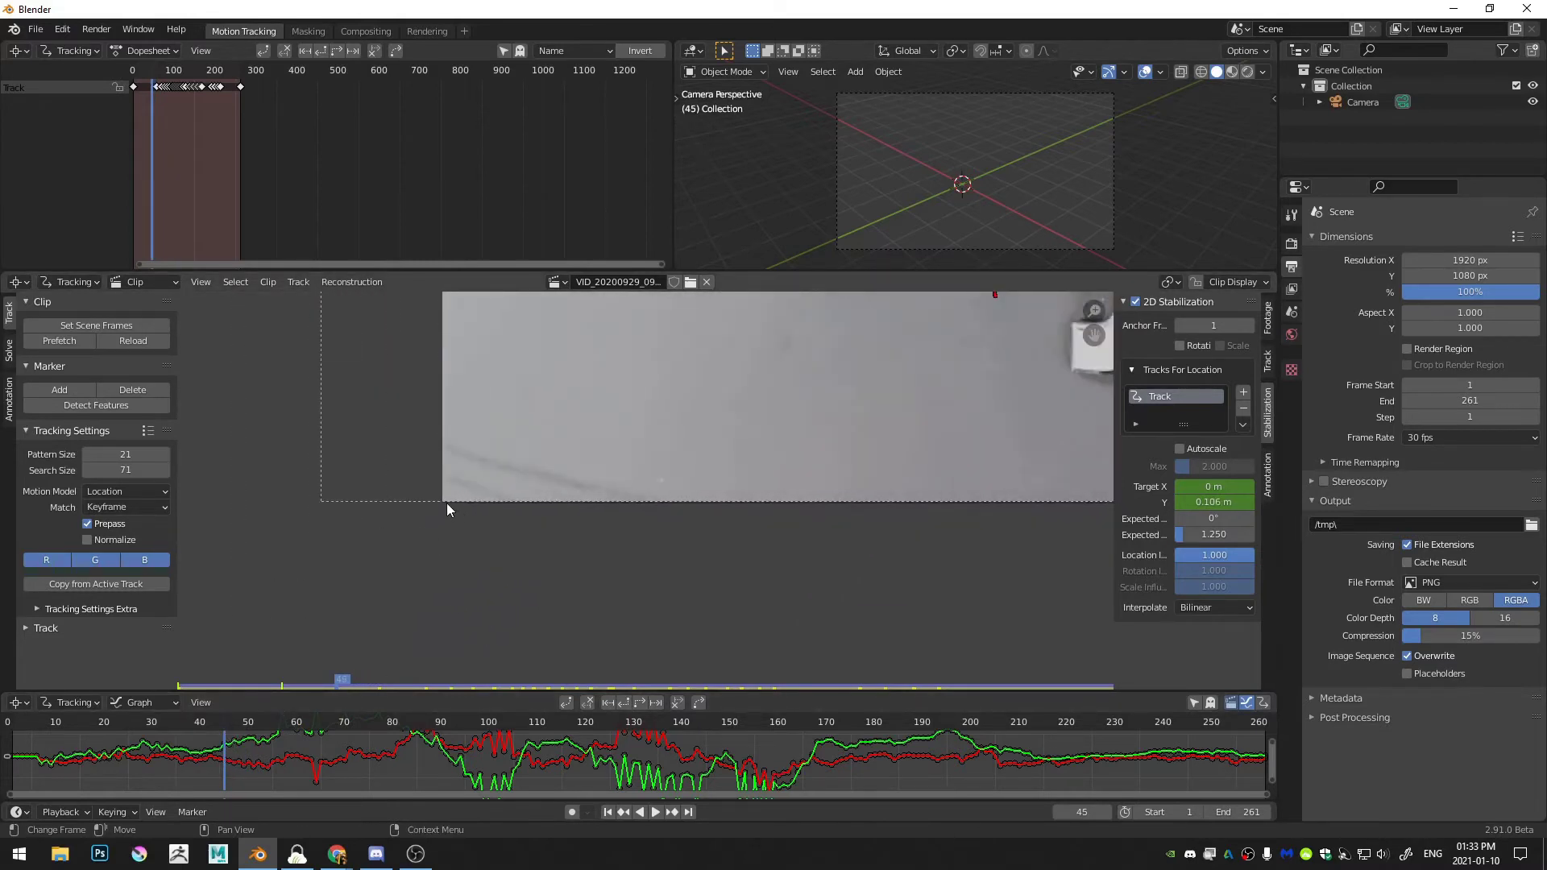
click(1220, 535)
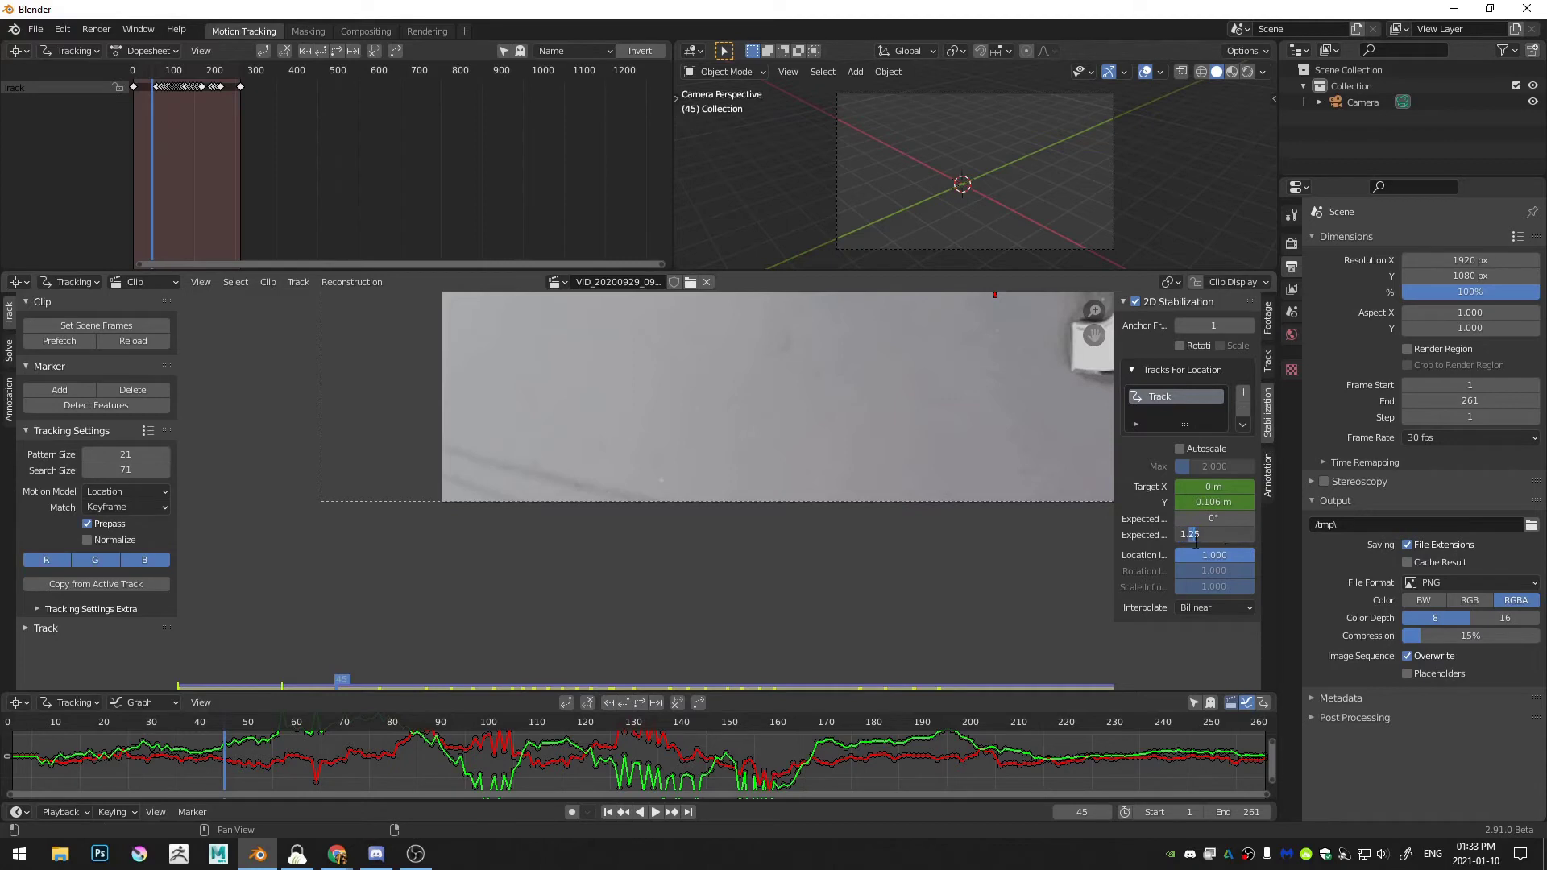
drag(1230, 535, 1194, 545)
text(26)
key(Return)
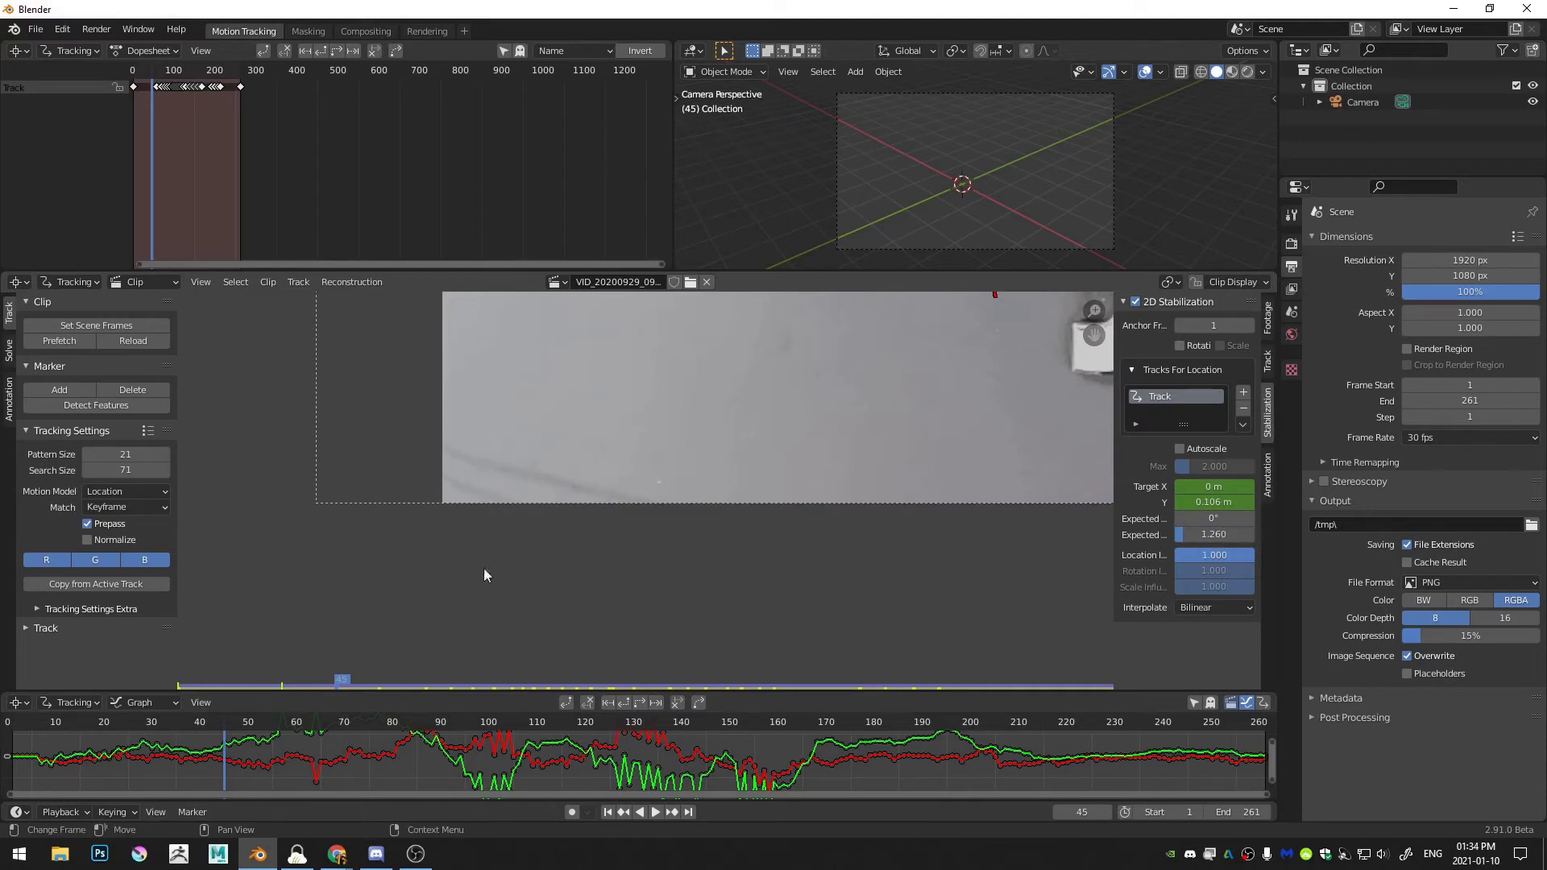
drag(224, 723, 108, 723)
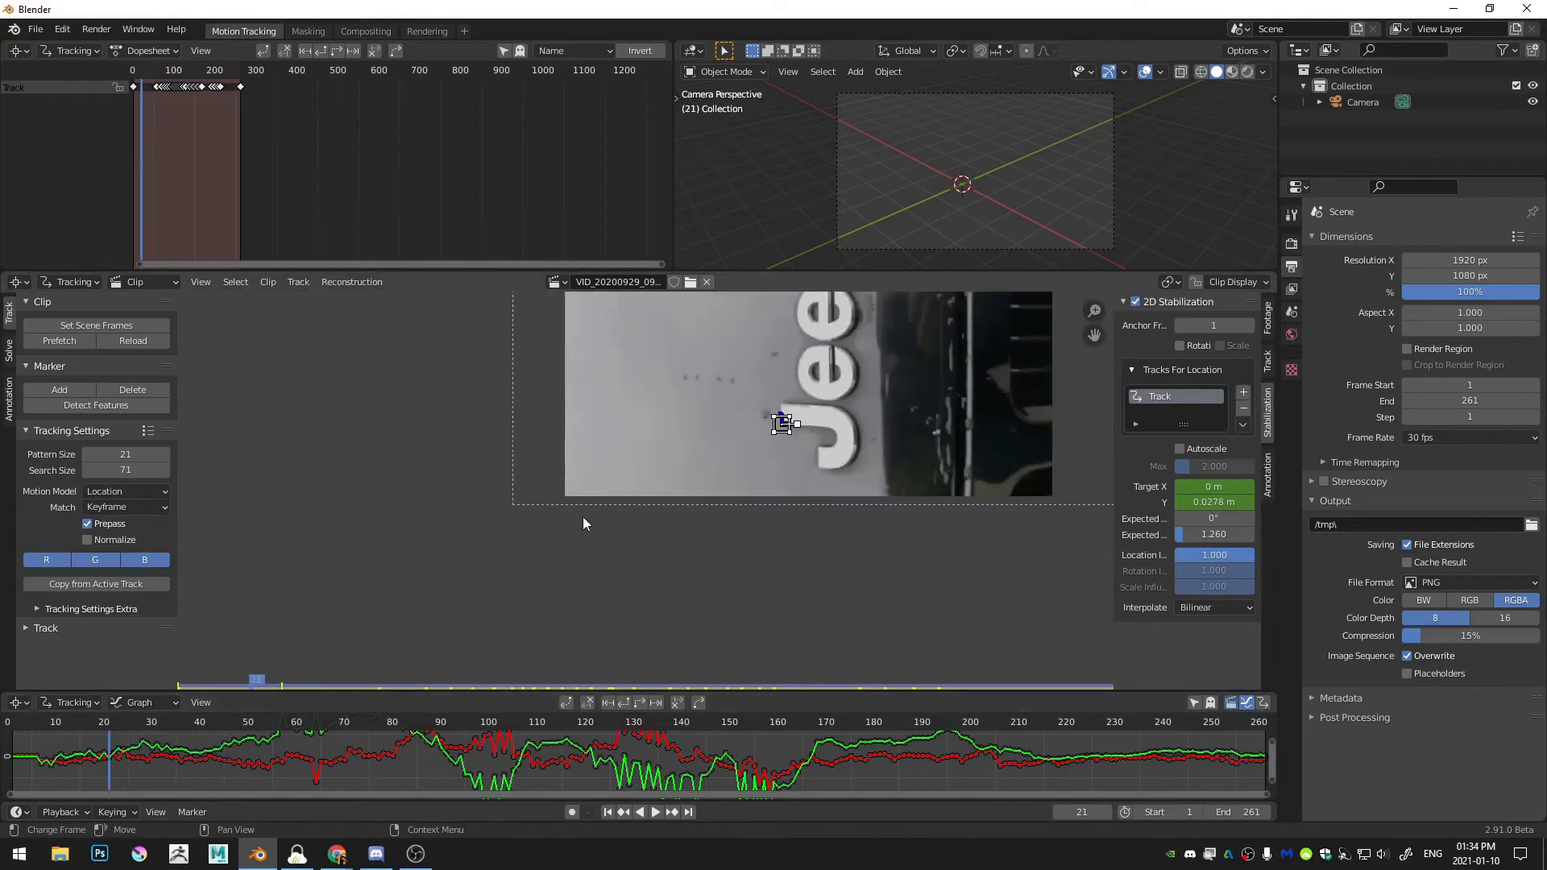
scroll(583, 515, down, 2)
scroll(644, 514, up, 2)
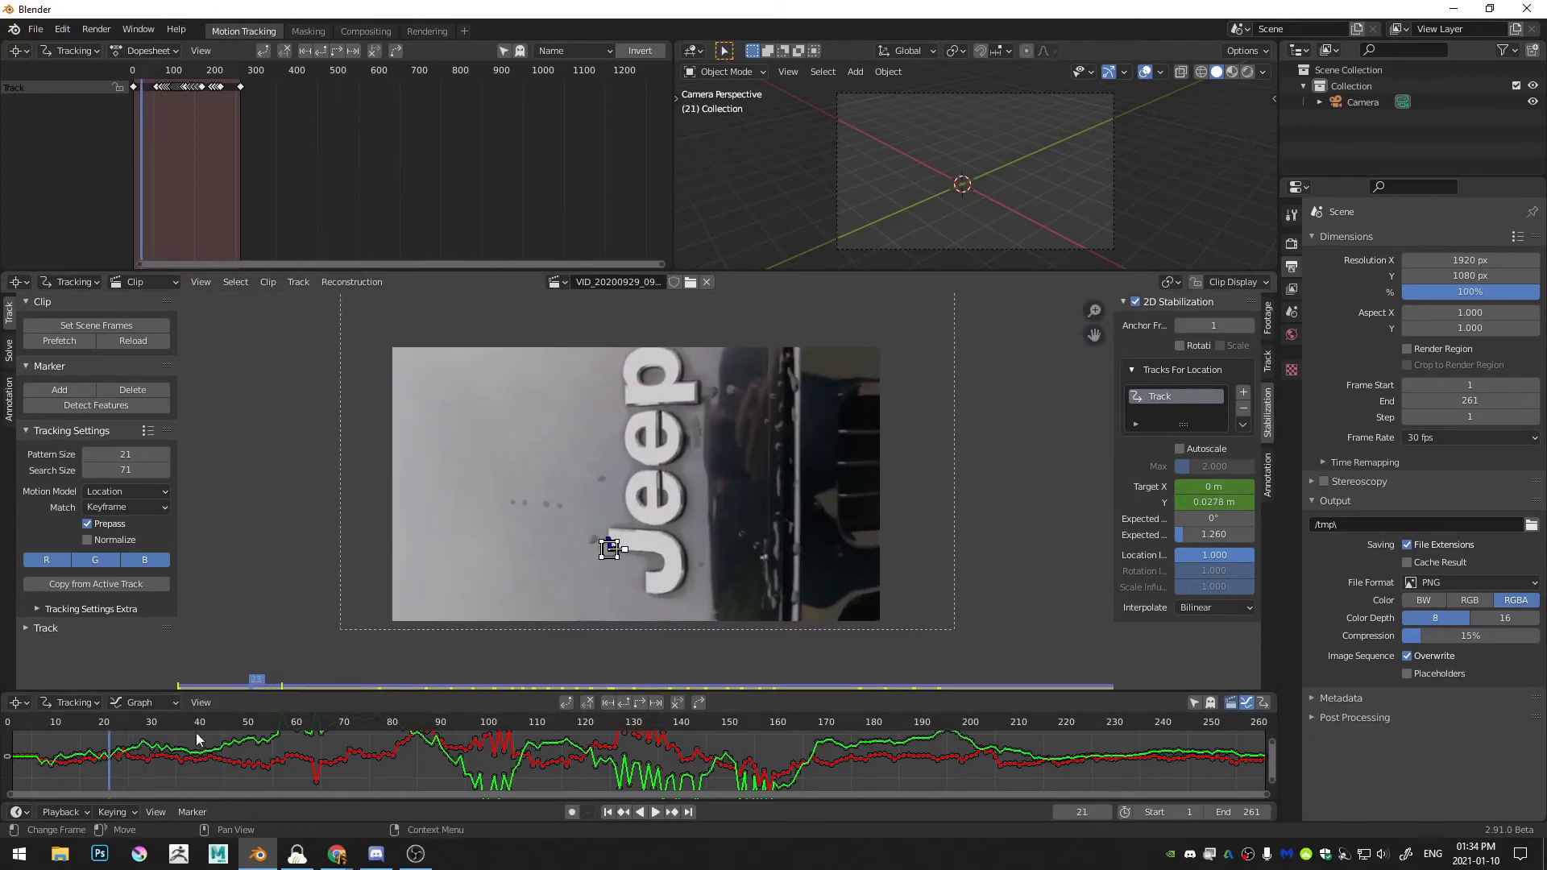
drag(90, 721, 808, 727)
At frame 166, lower Target Y to about 0.09 m, keyframe it, and scrub back to review
mouse_move(1213, 502)
mouse_down()
mouse_move(1176, 502)
mouse_move(1220, 501)
mouse_up()
key(i)
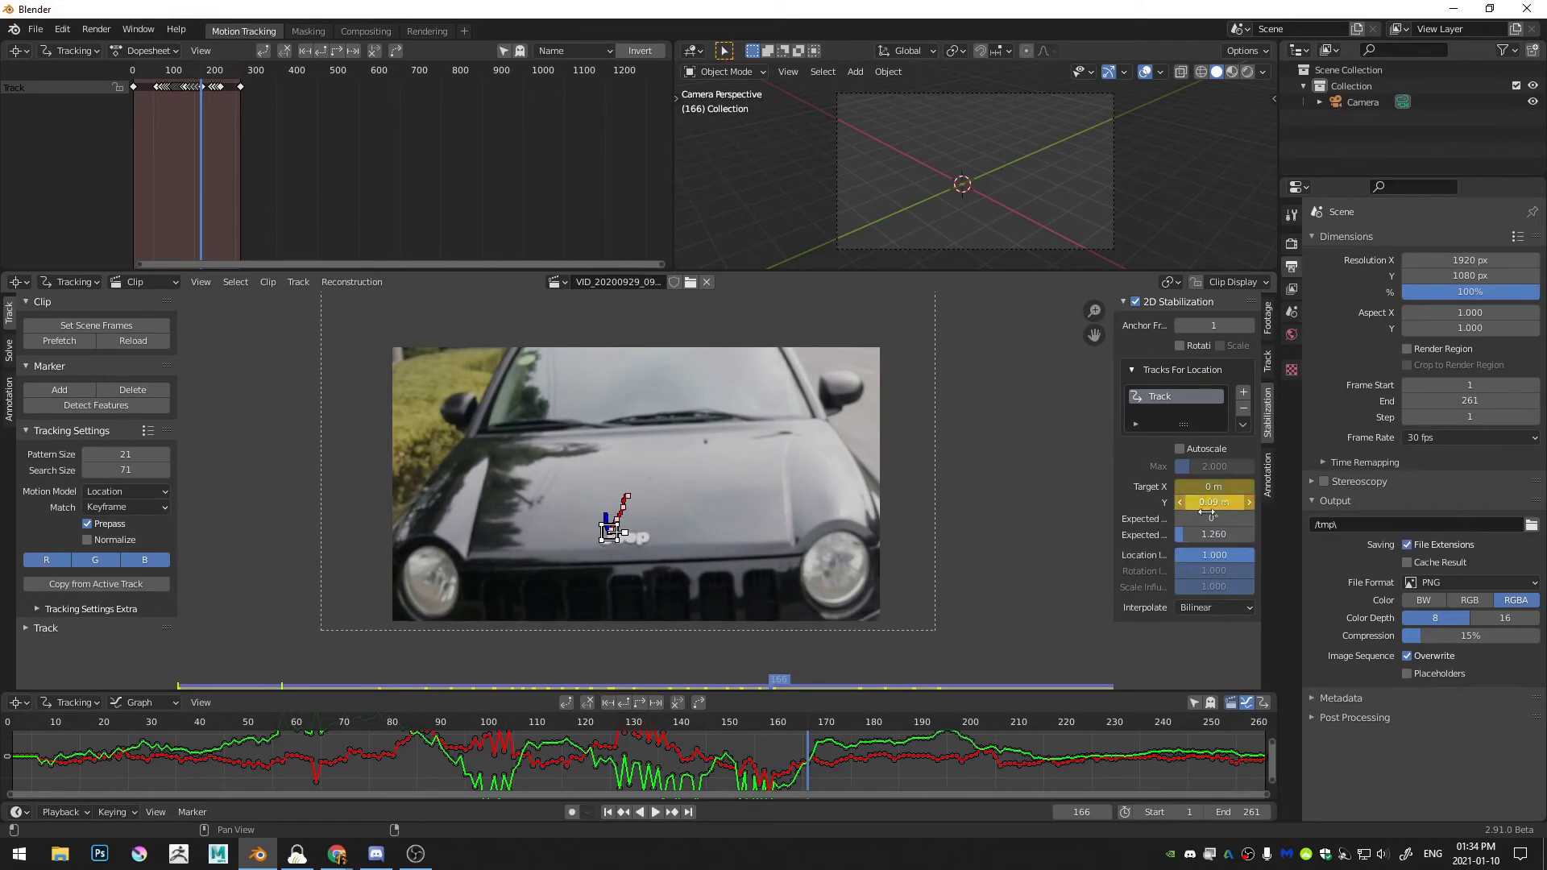
drag(797, 728, 773, 785)
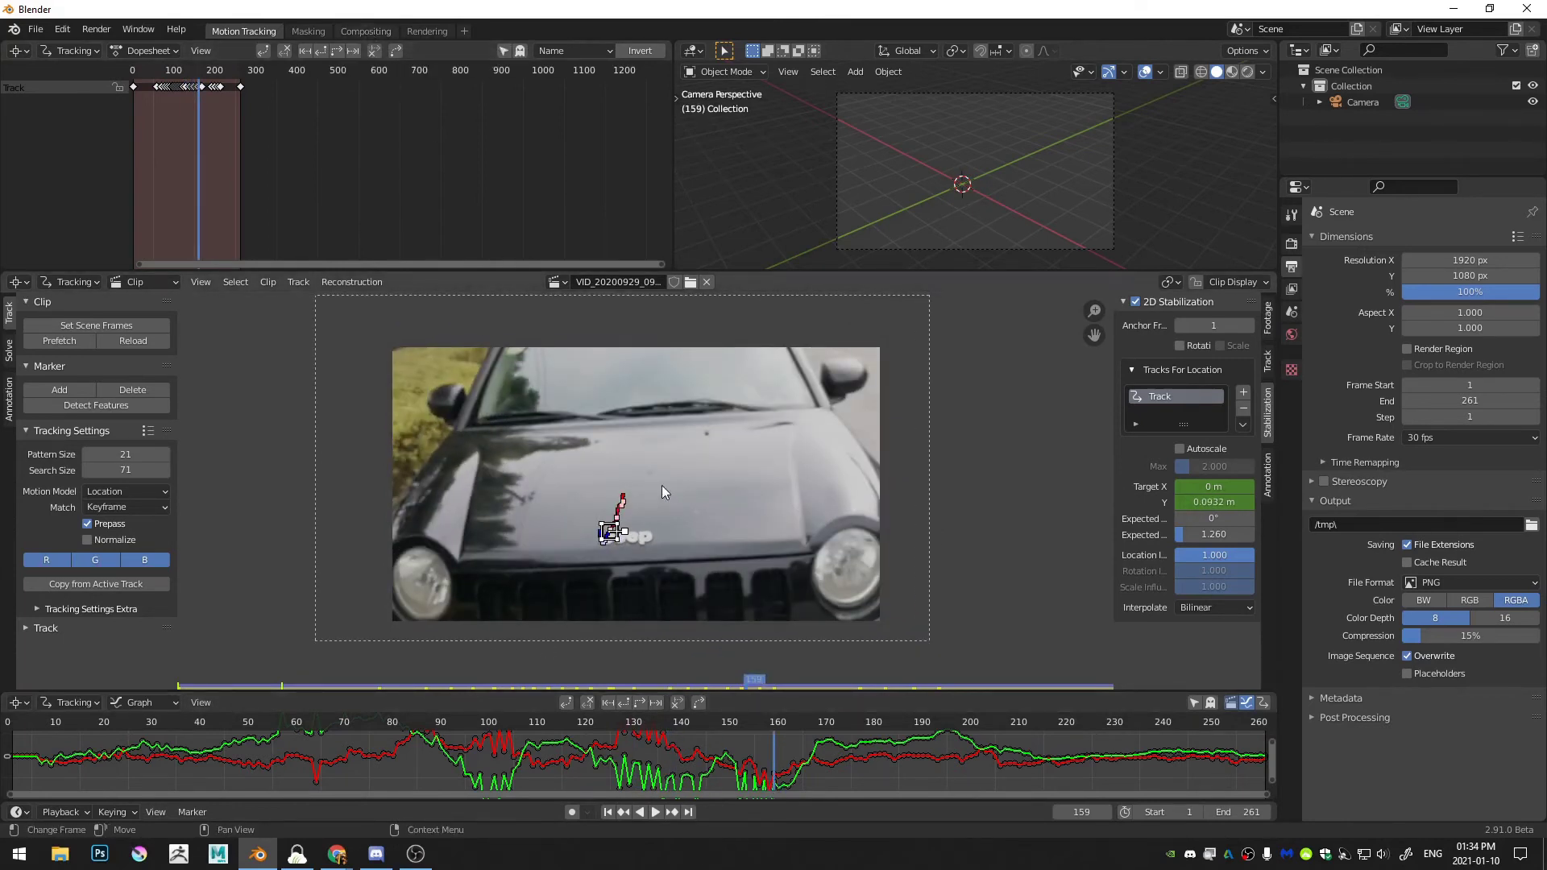
In Compositing, add a Movie Clip node loaded with VID_20200929_093819.mp4
click(367, 30)
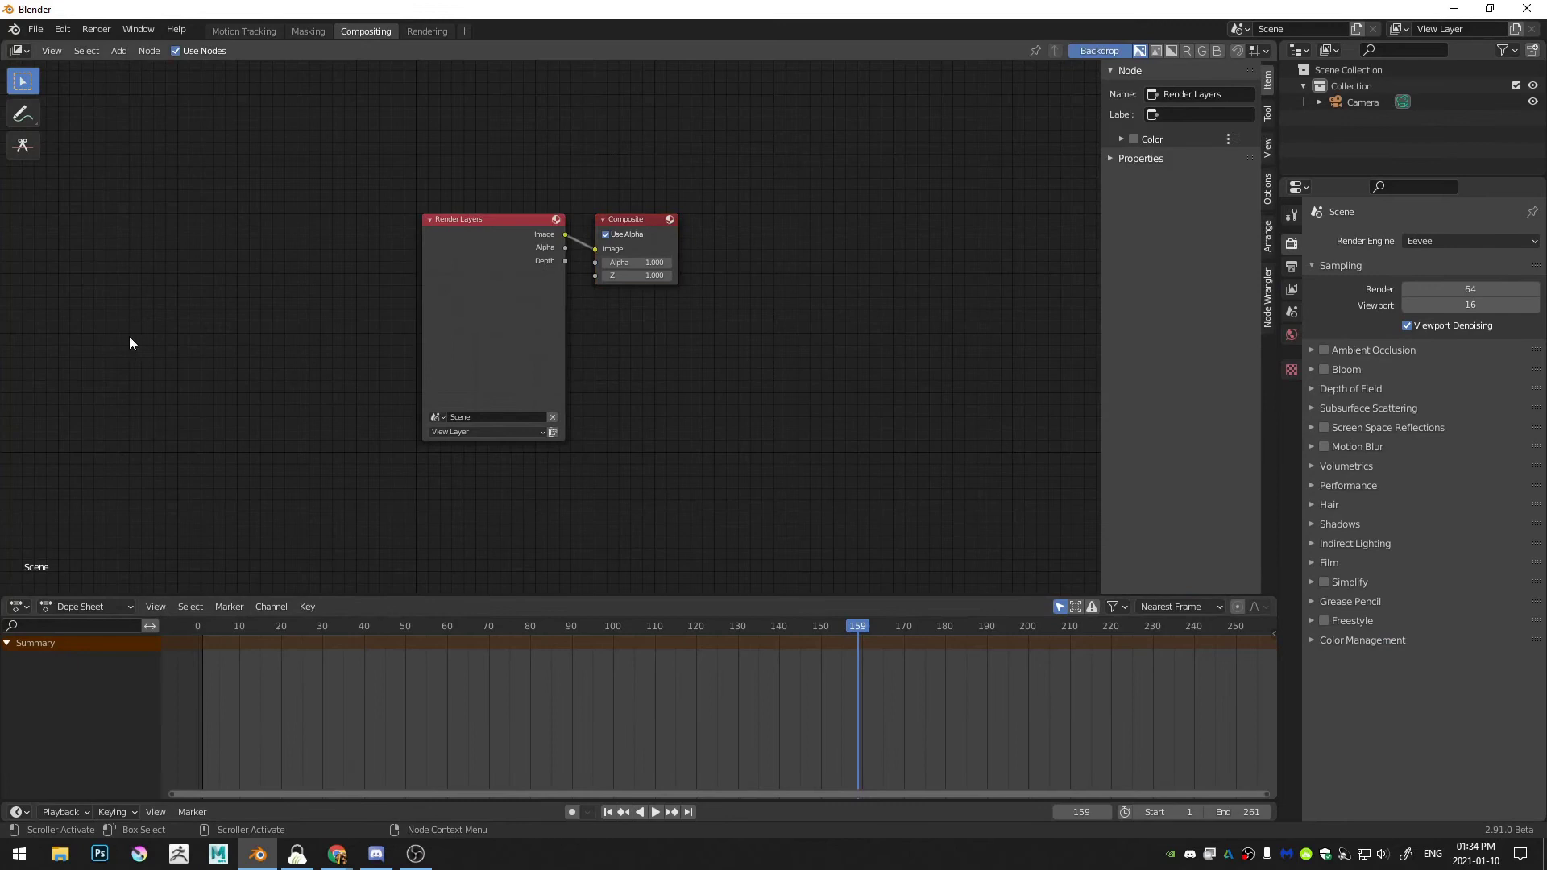
key(shift+a)
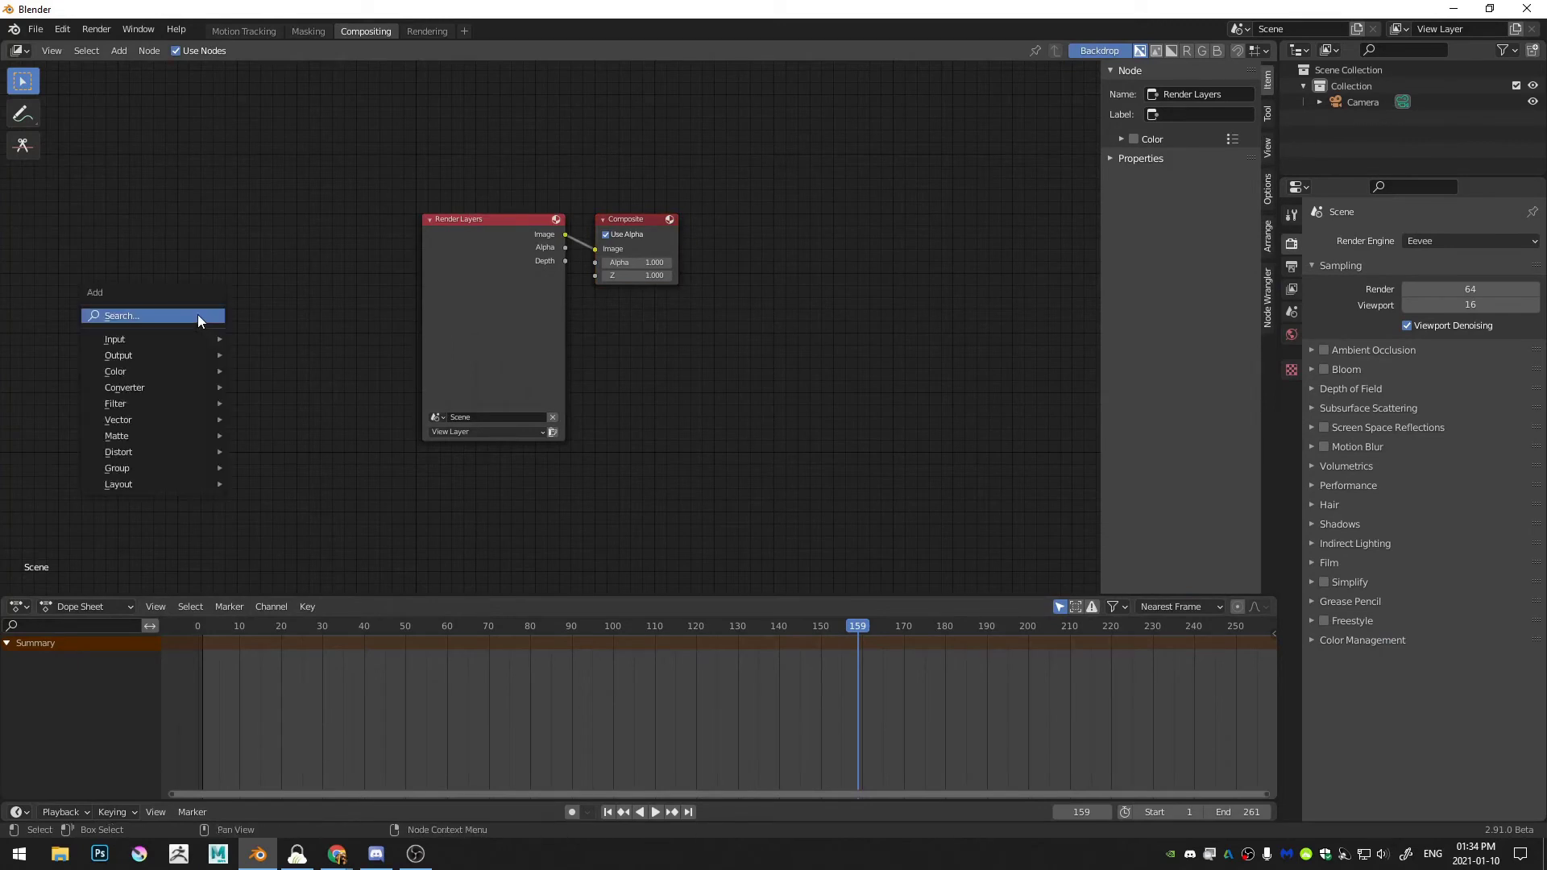
click(196, 314)
text(mov)
key(Return)
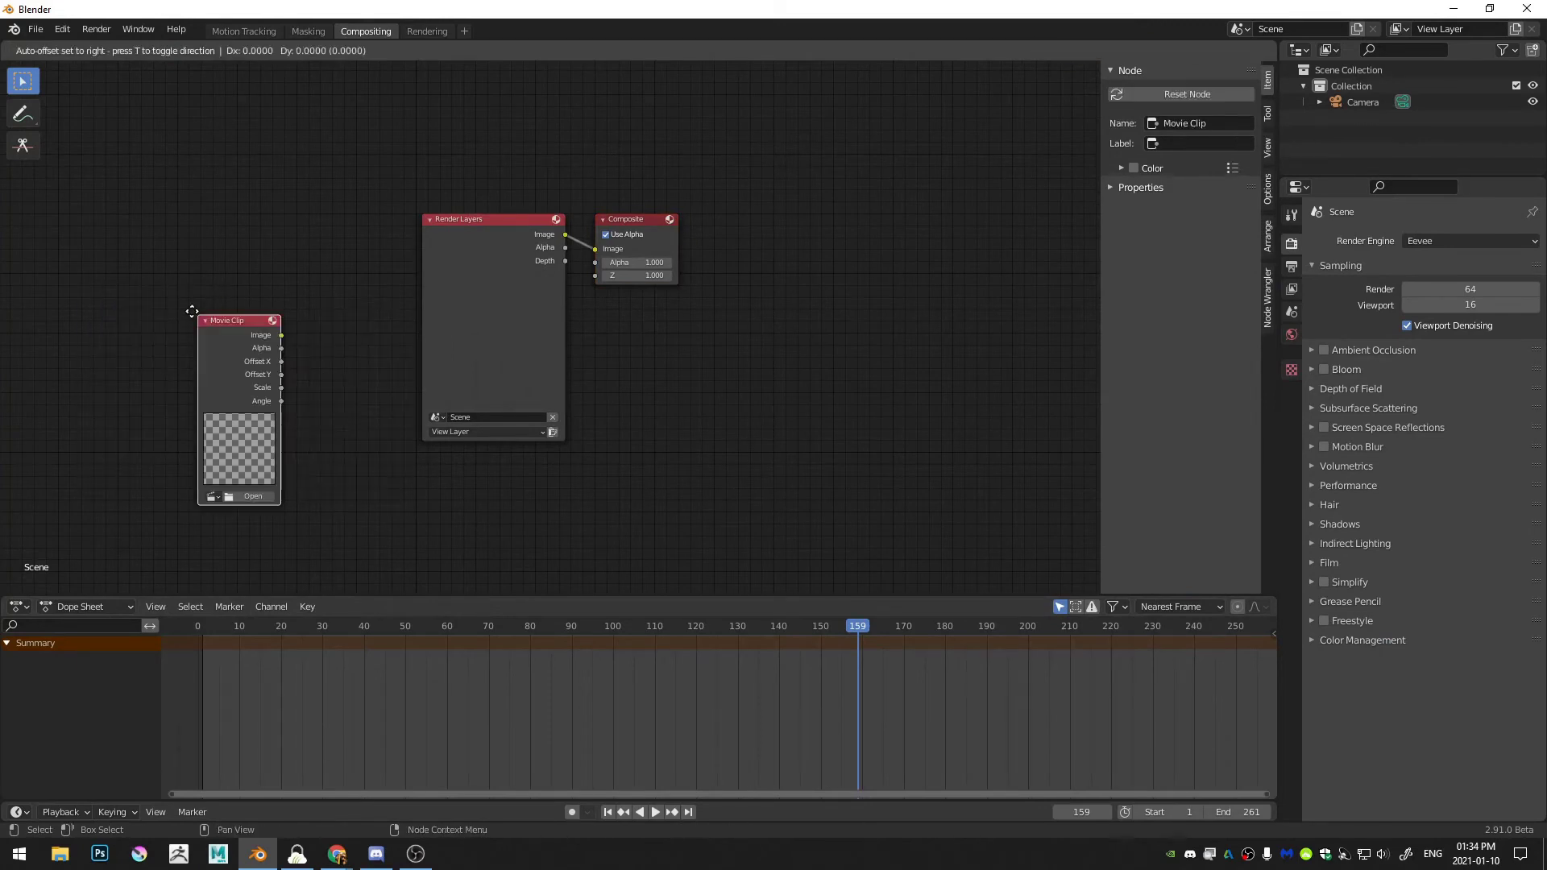
click(123, 241)
click(140, 417)
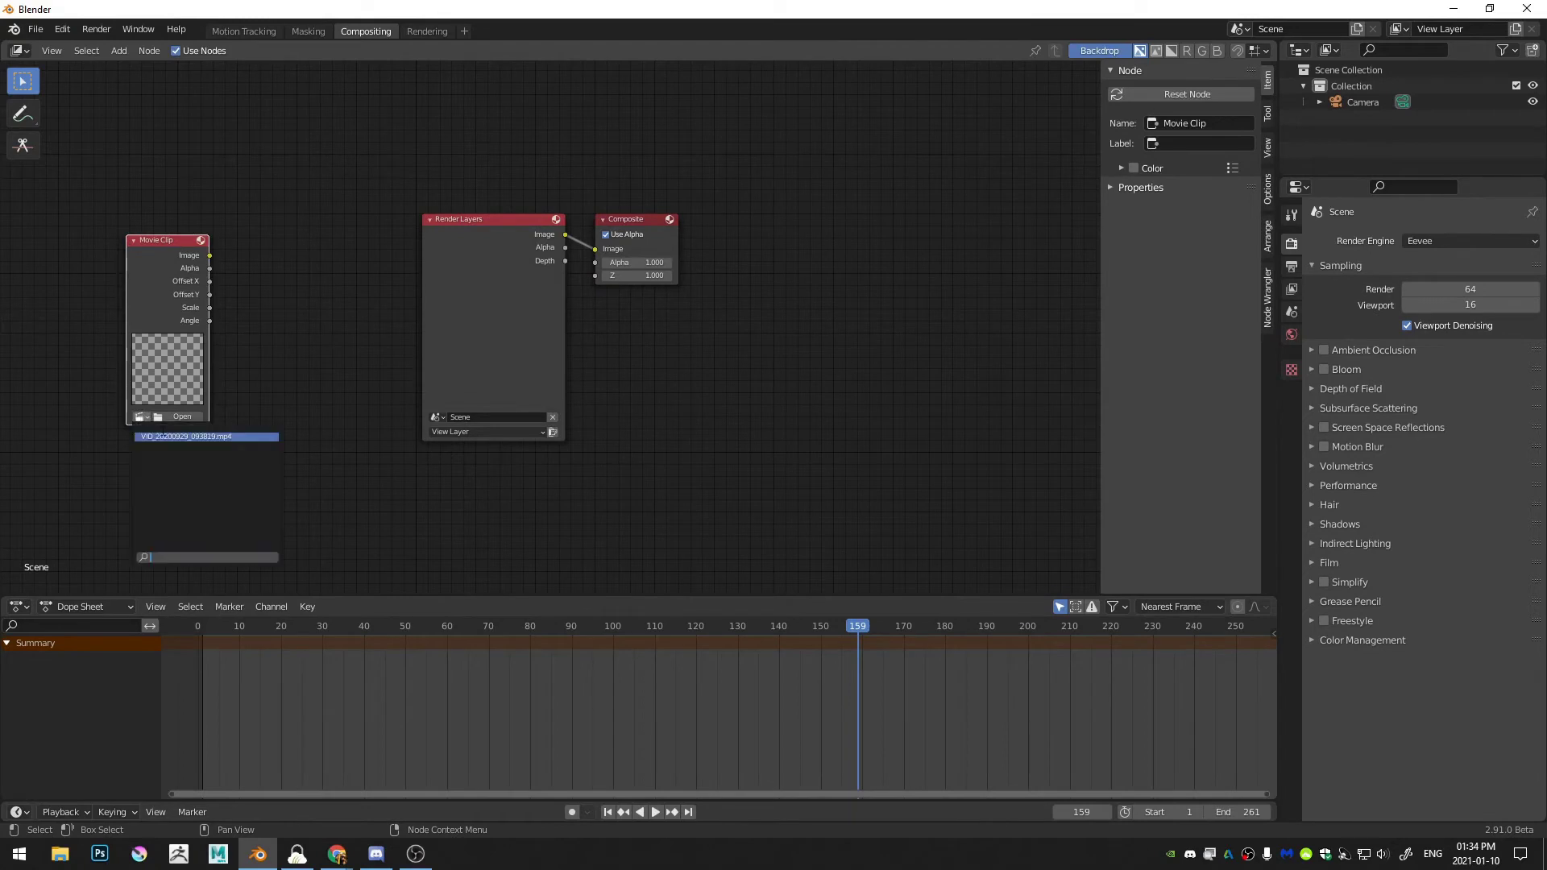
click(168, 437)
Add a Stabilize 2D node using the same footage and connect the clip image into it
key(shift+a)
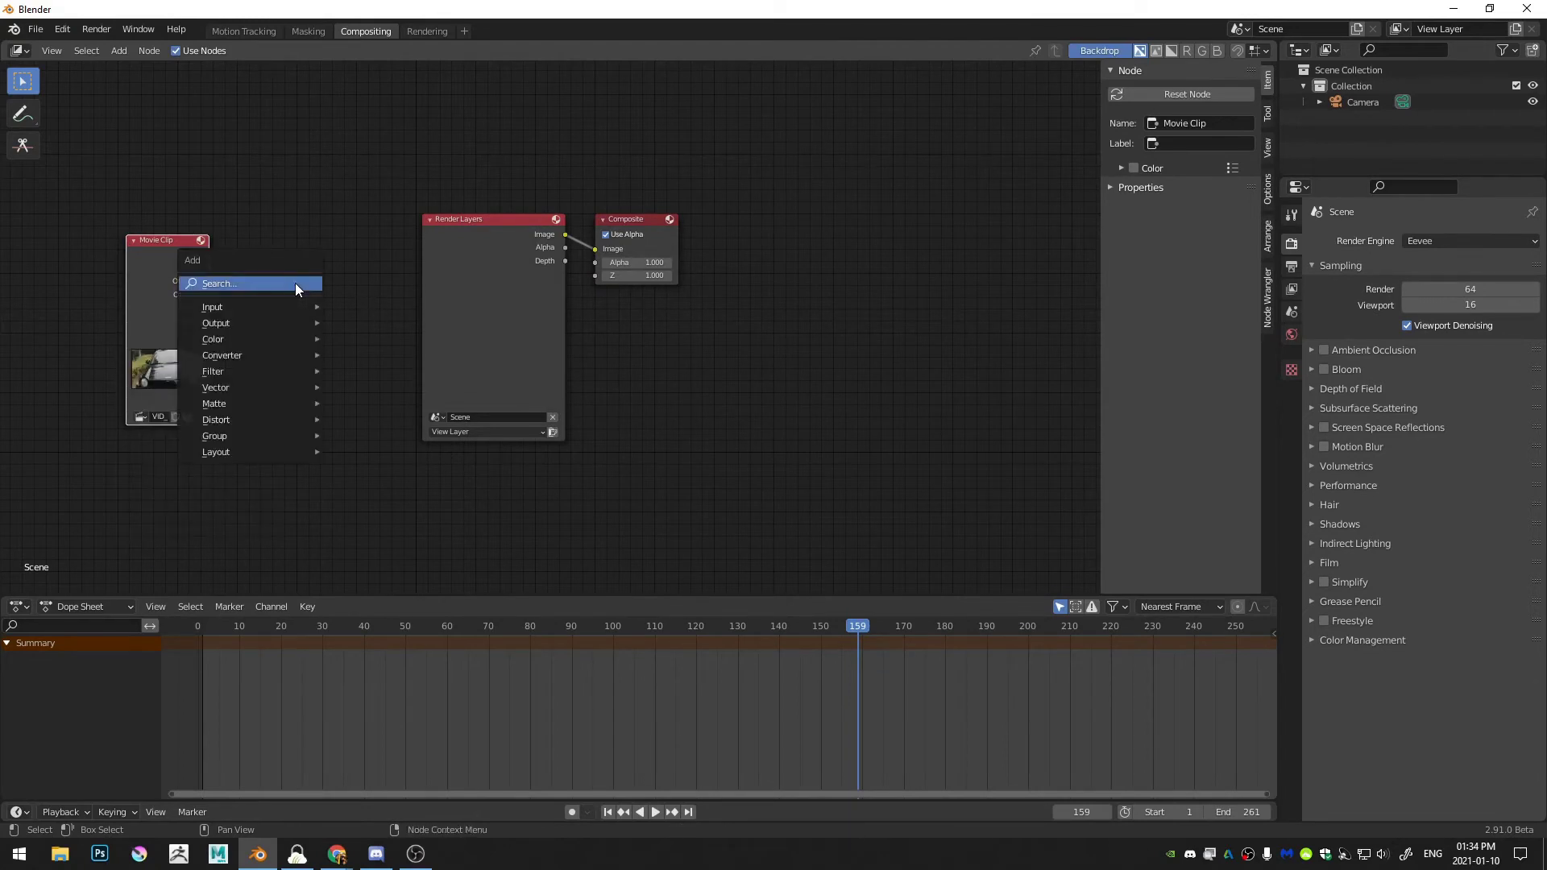
text(2d)
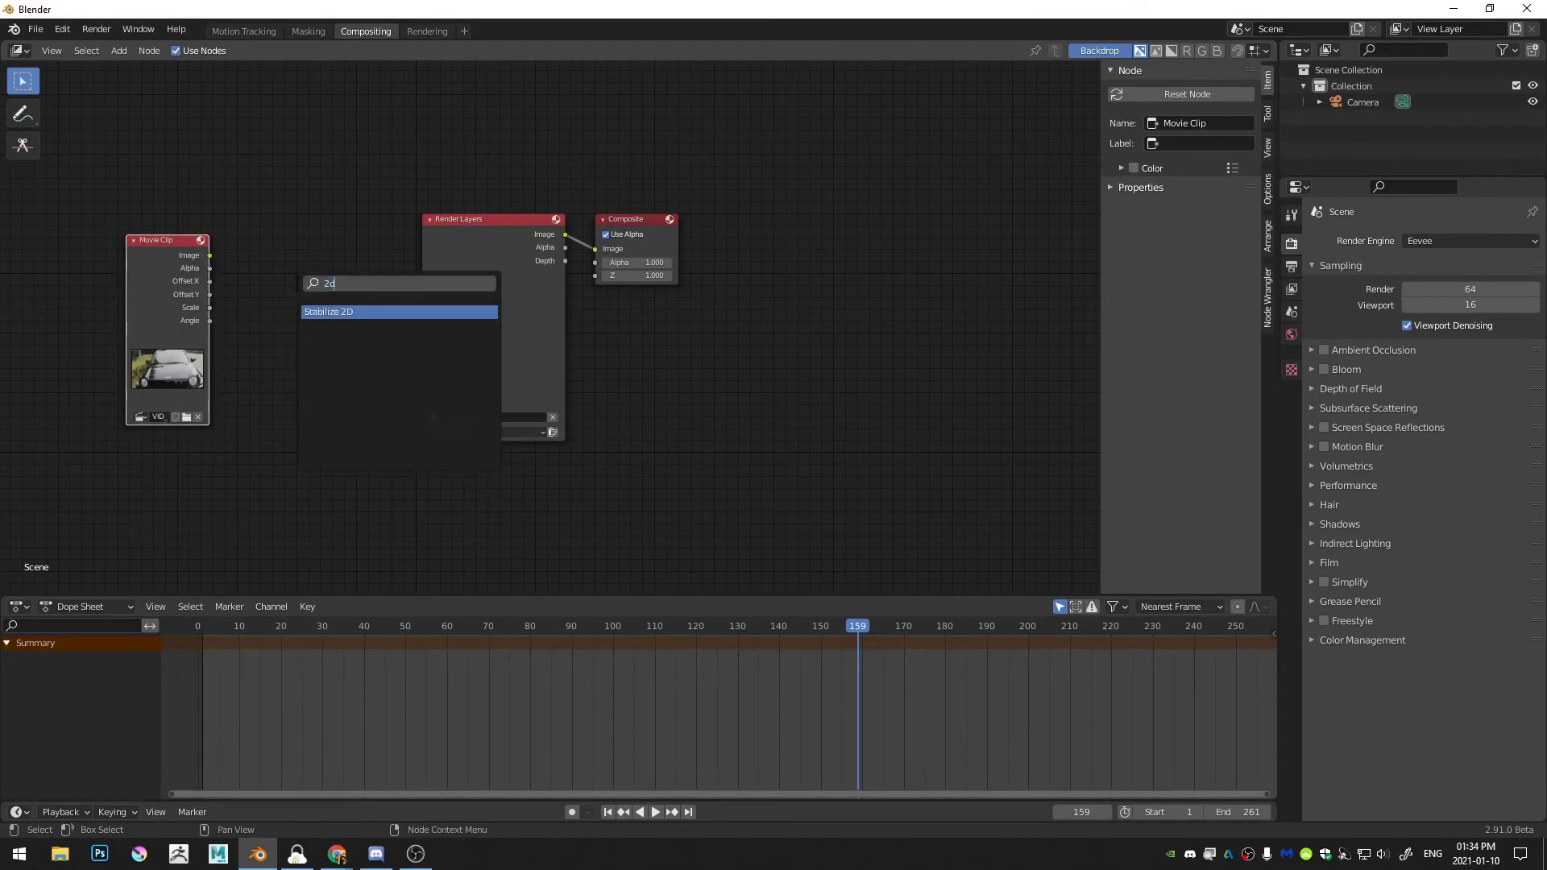
key(Return)
click(261, 294)
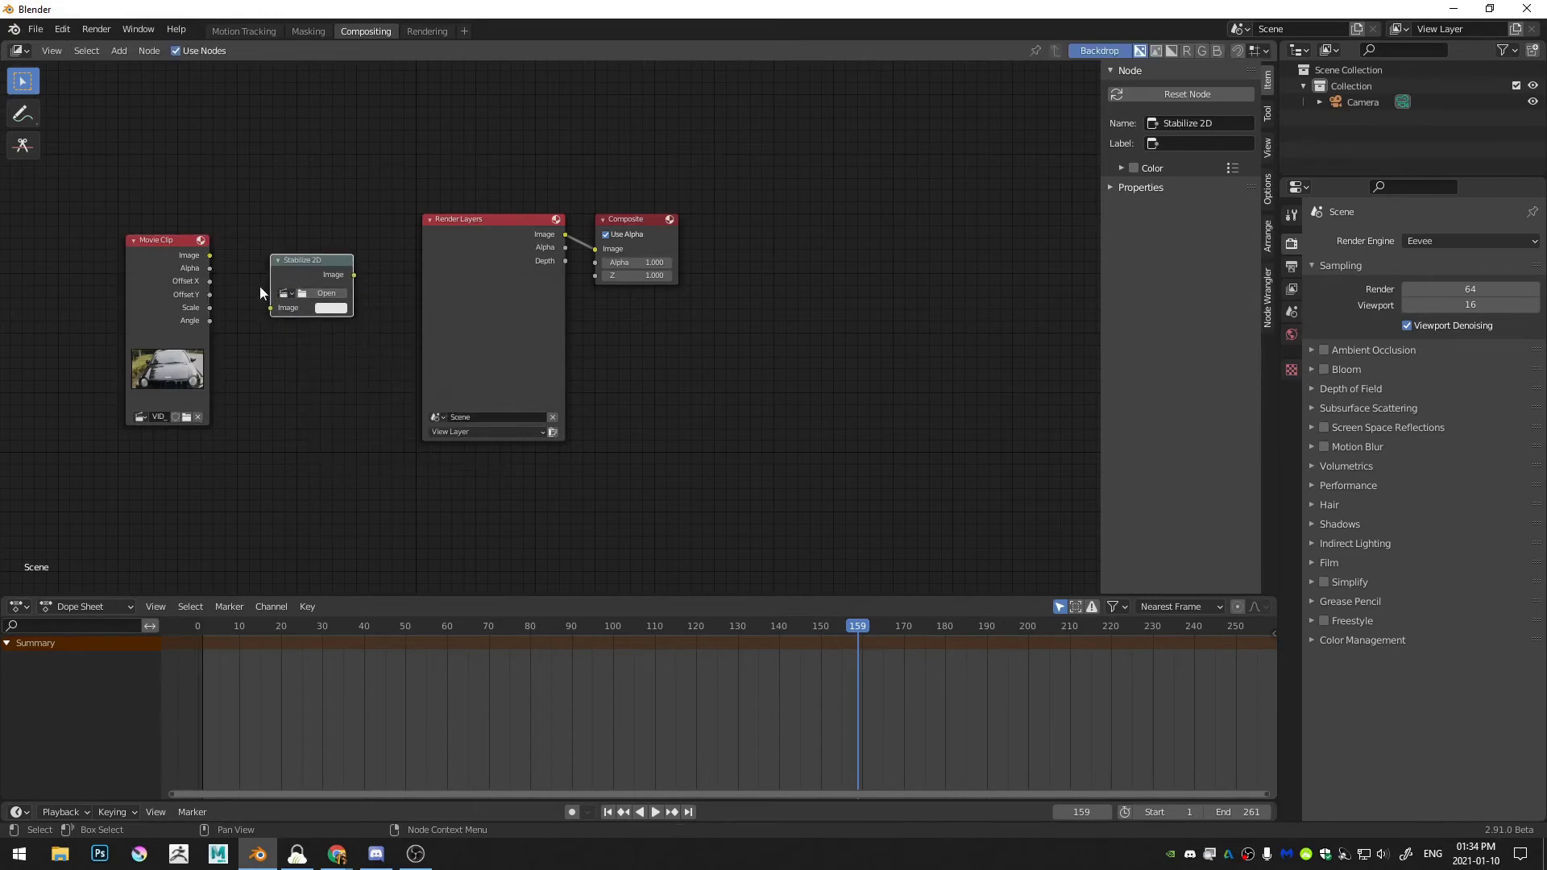
click(284, 293)
click(330, 313)
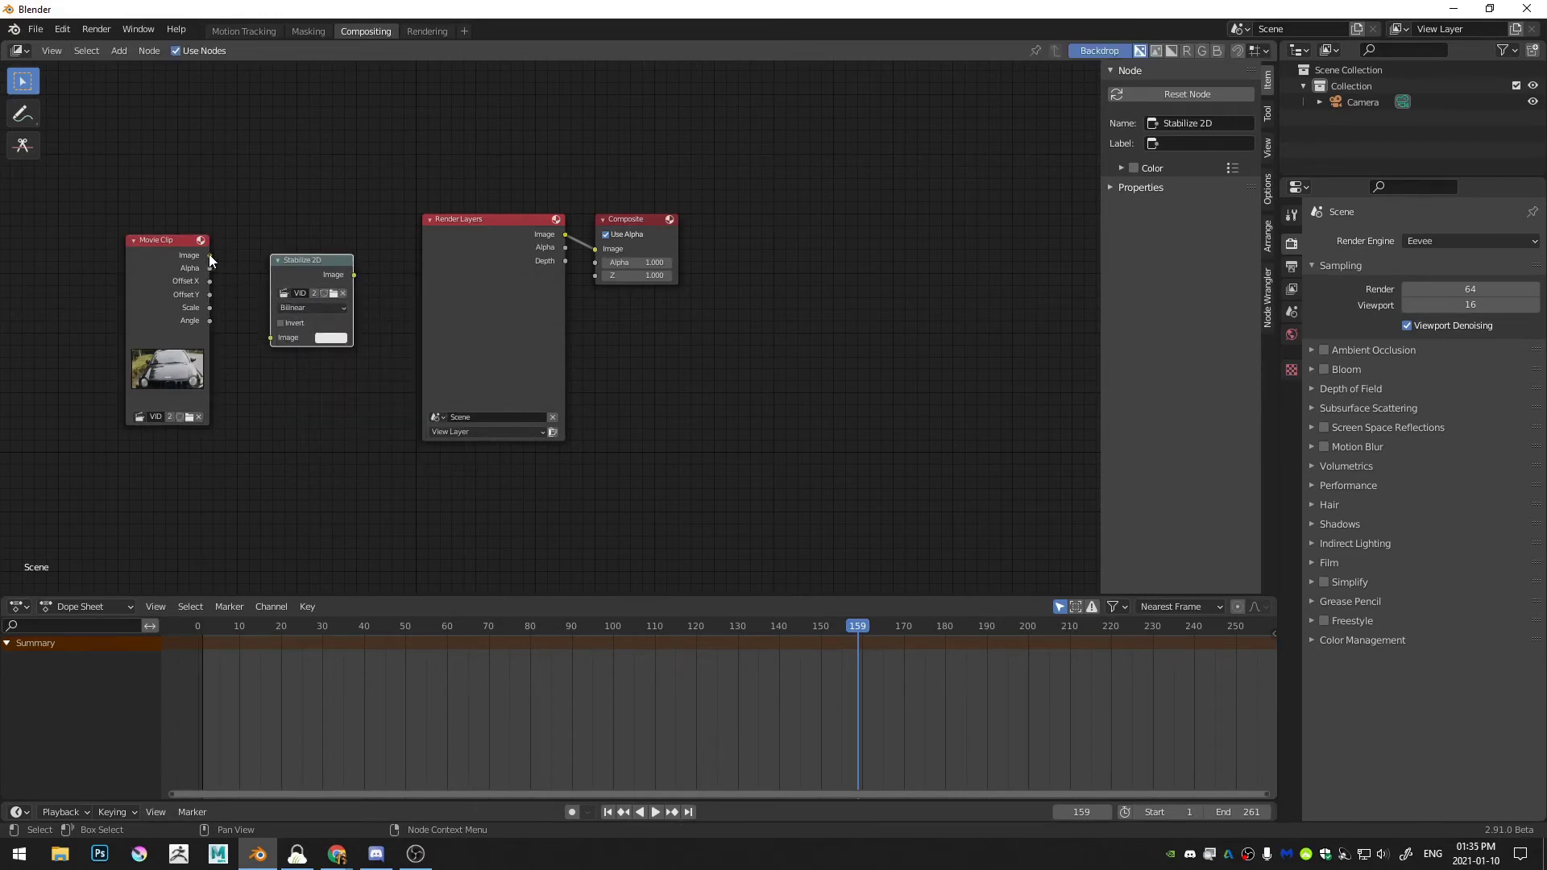
drag(209, 254, 271, 337)
mouse_move(157, 250)
mouse_down()
mouse_move(133, 228)
mouse_move(148, 238)
mouse_up()
drag(312, 259, 272, 260)
Delete the Render Layers node, place Composite beside Stabilize 2D, and return to Motion Tracking
click(511, 295)
key(x)
drag(127, 264, 149, 257)
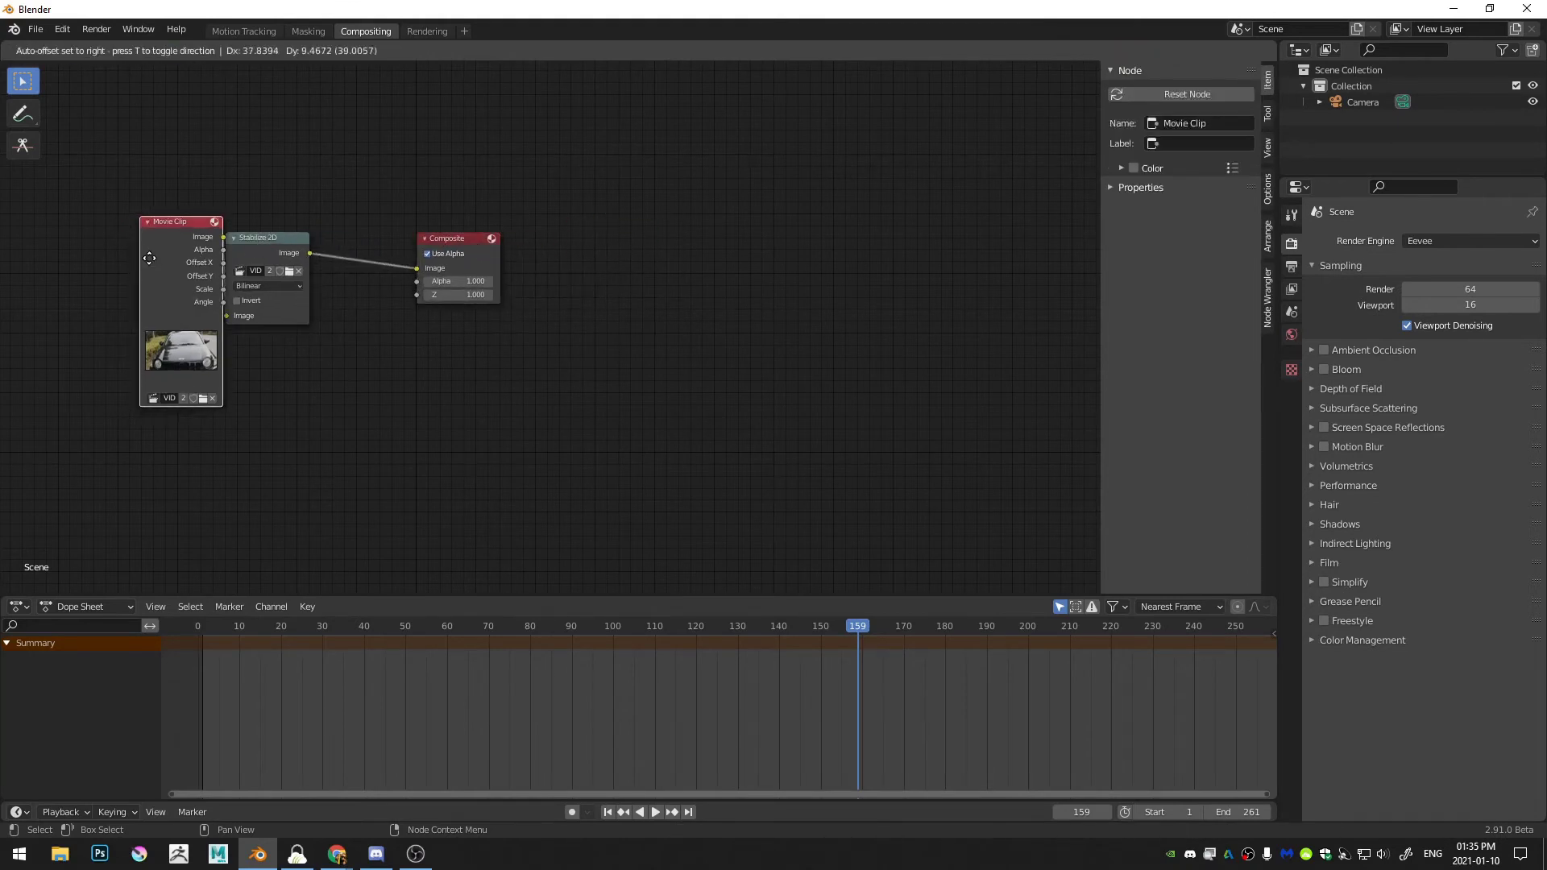
key(Escape)
drag(453, 242, 376, 244)
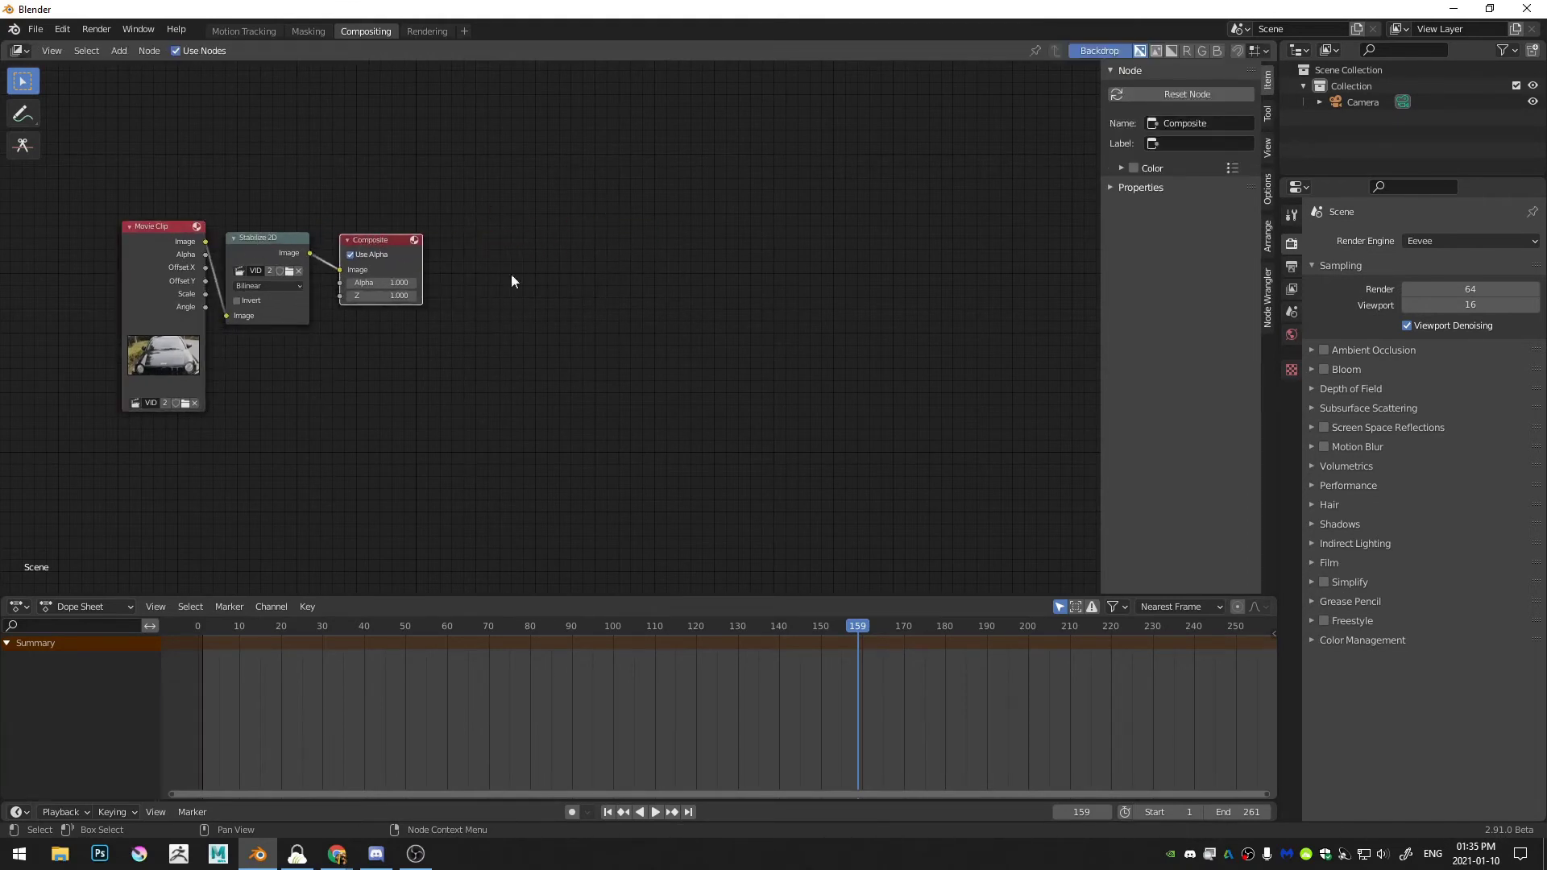
click(253, 32)
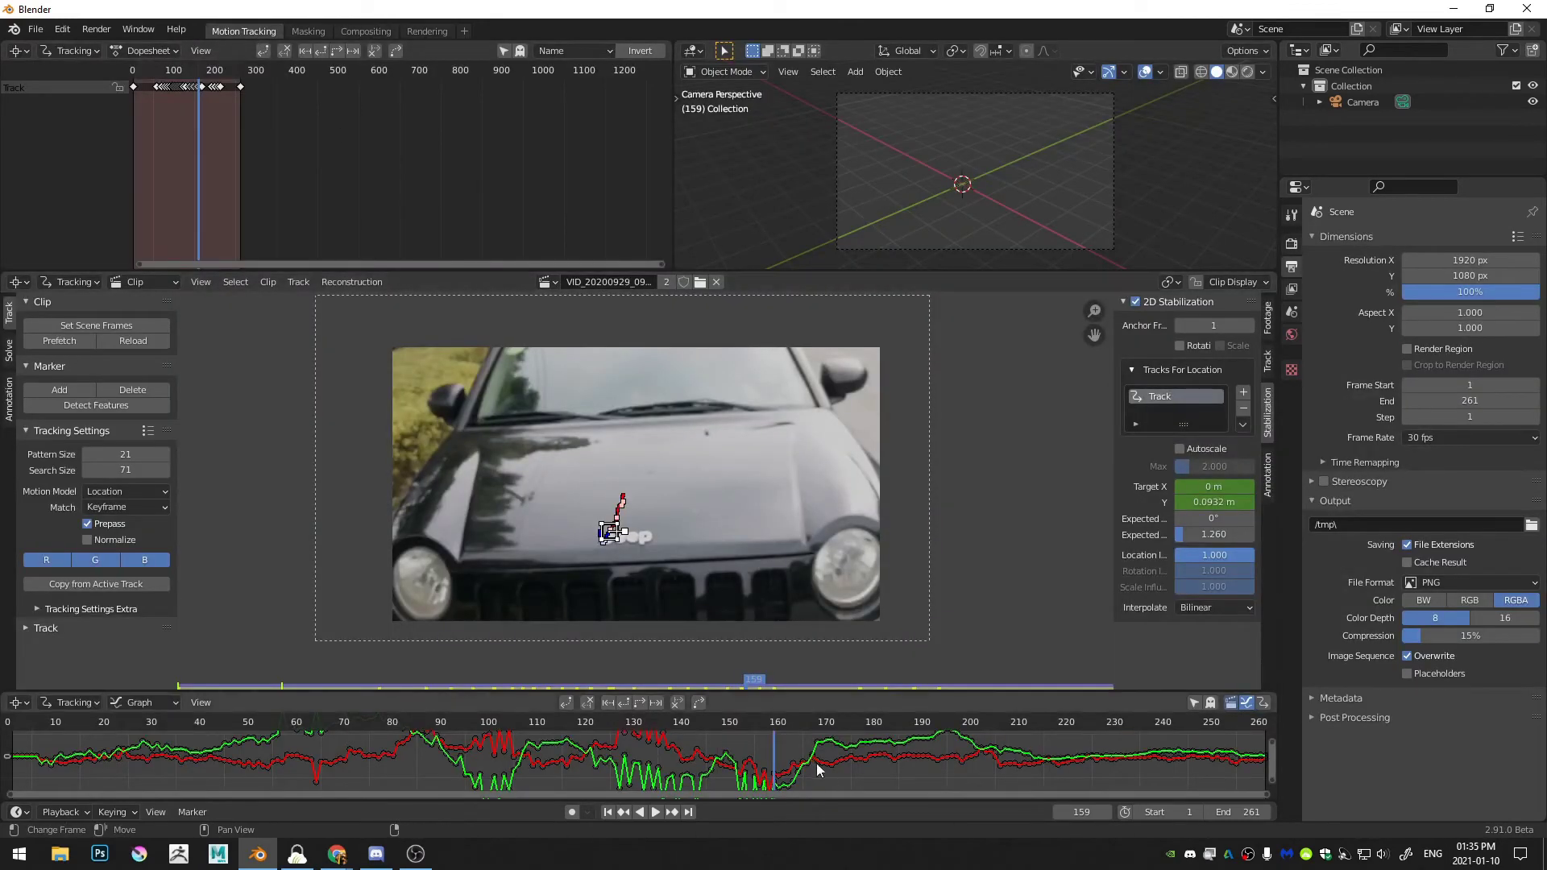
Widen the graph view, enlarge the clip editor, and show the track's Weight and Stab Weight settings
ctrl+middle_drag(870, 757, 809, 775)
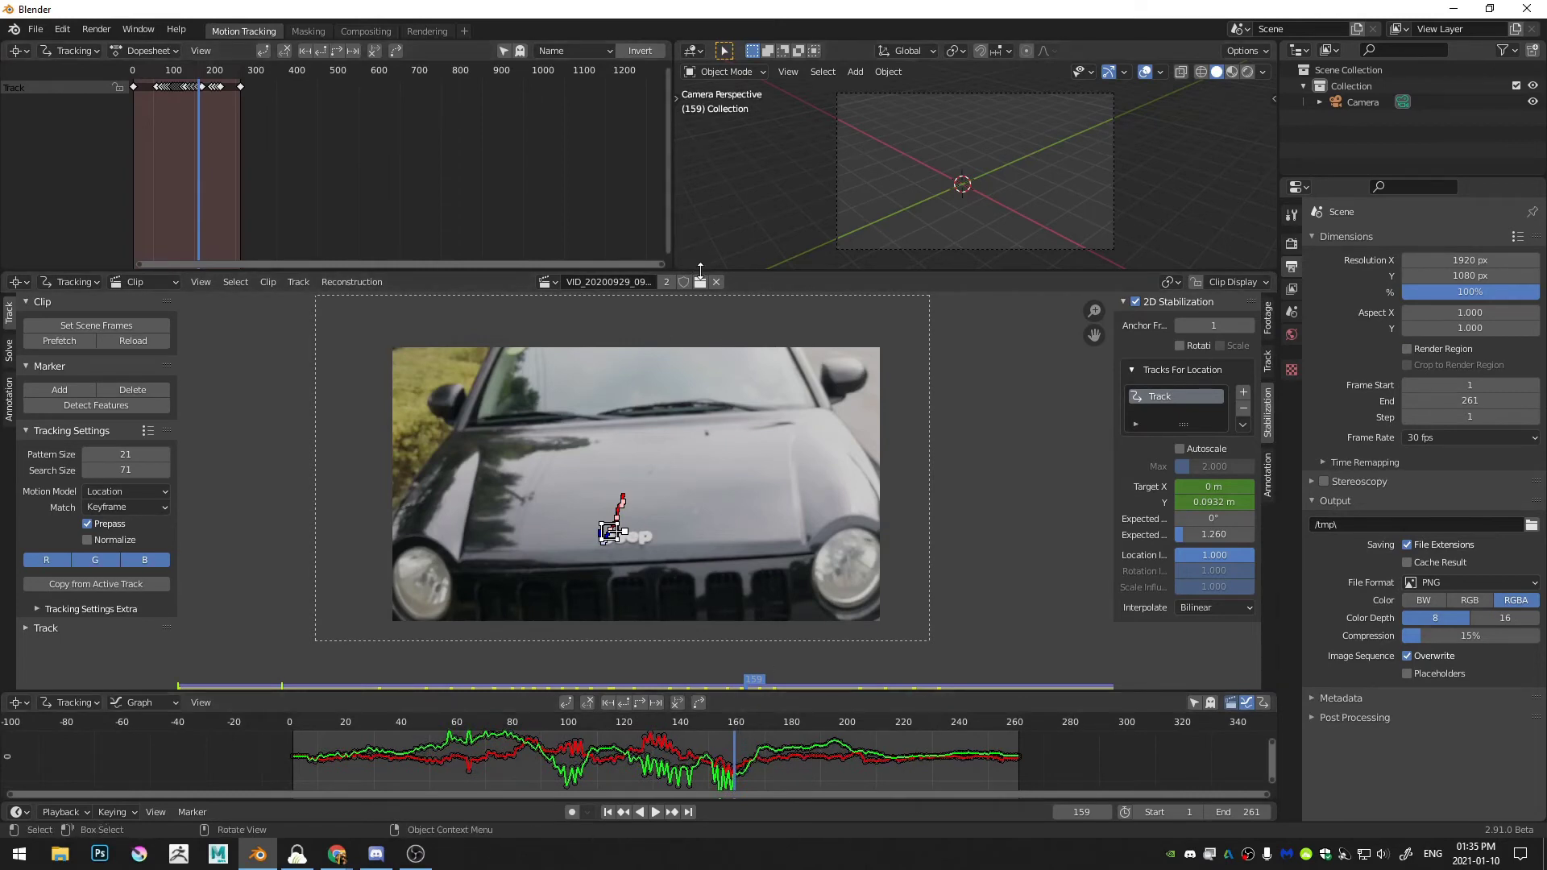
drag(691, 271, 690, 65)
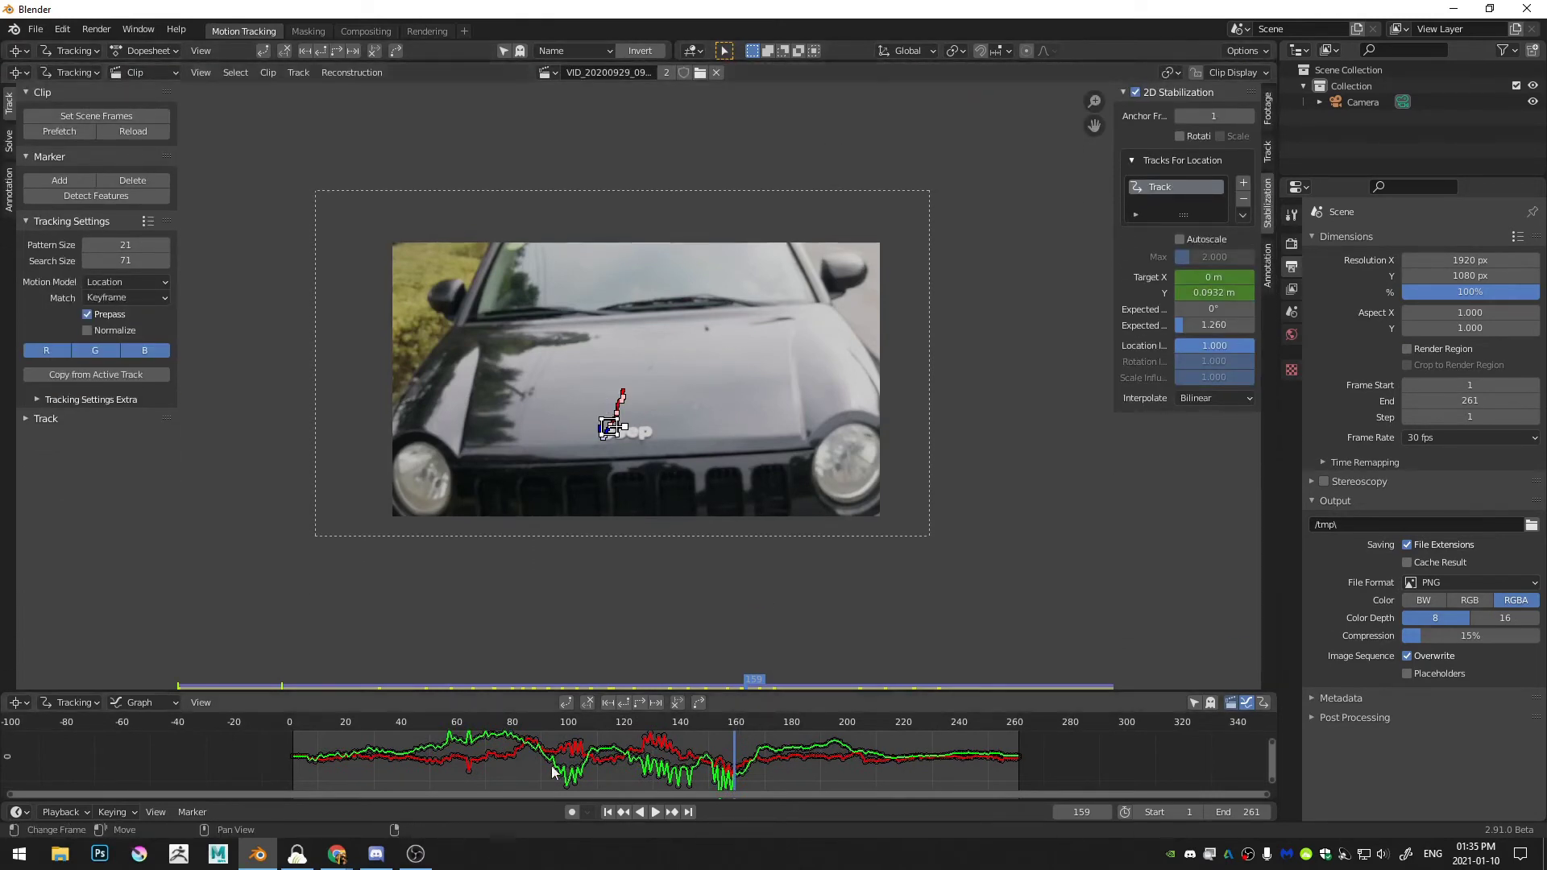
drag(733, 724, 514, 704)
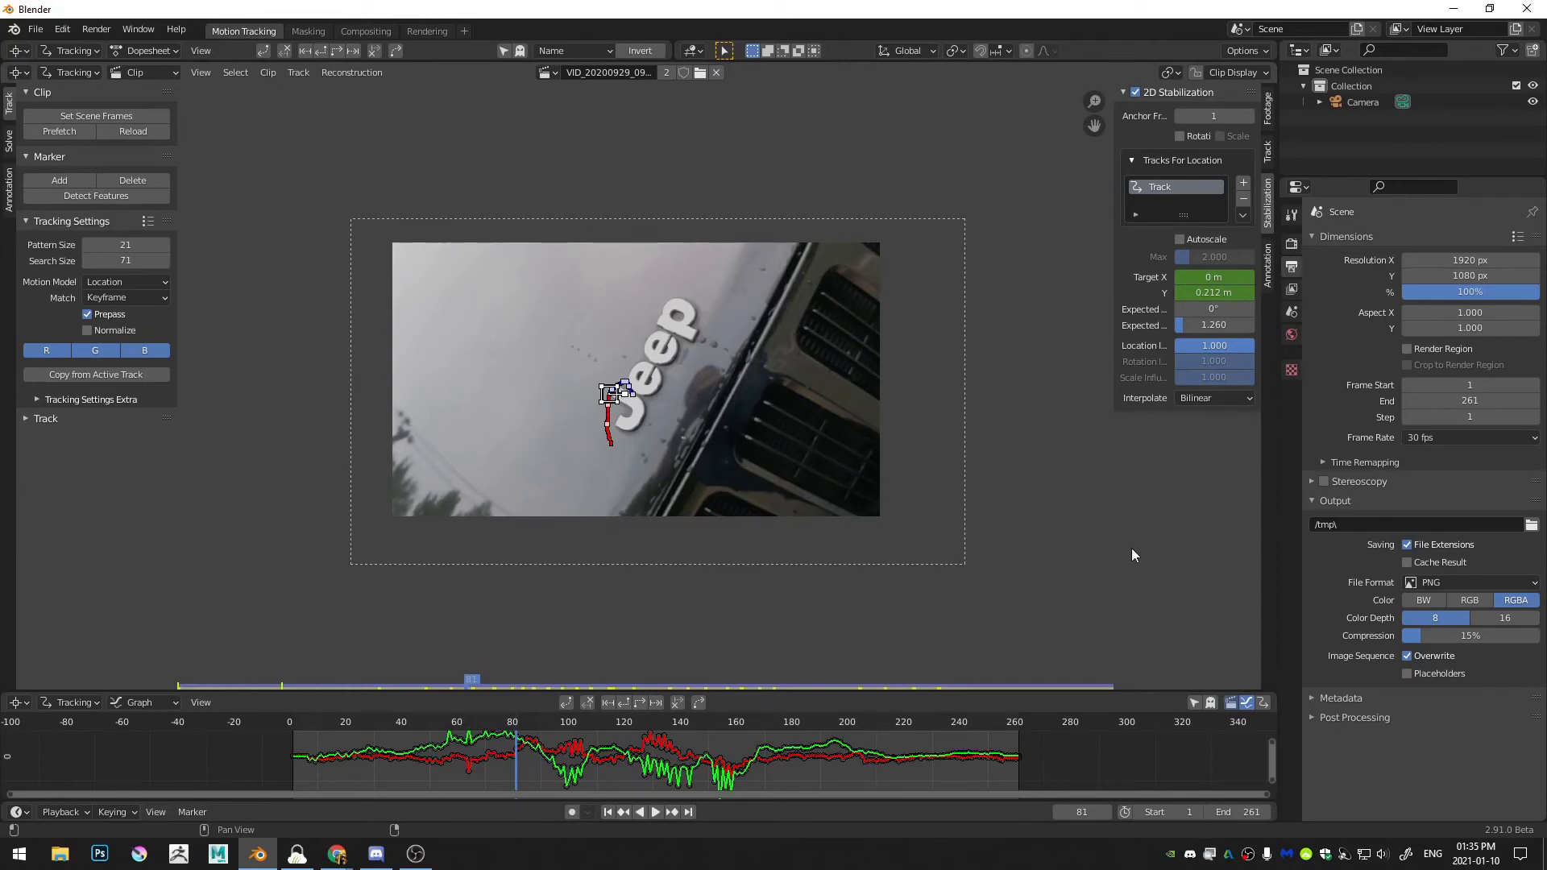
click(1268, 153)
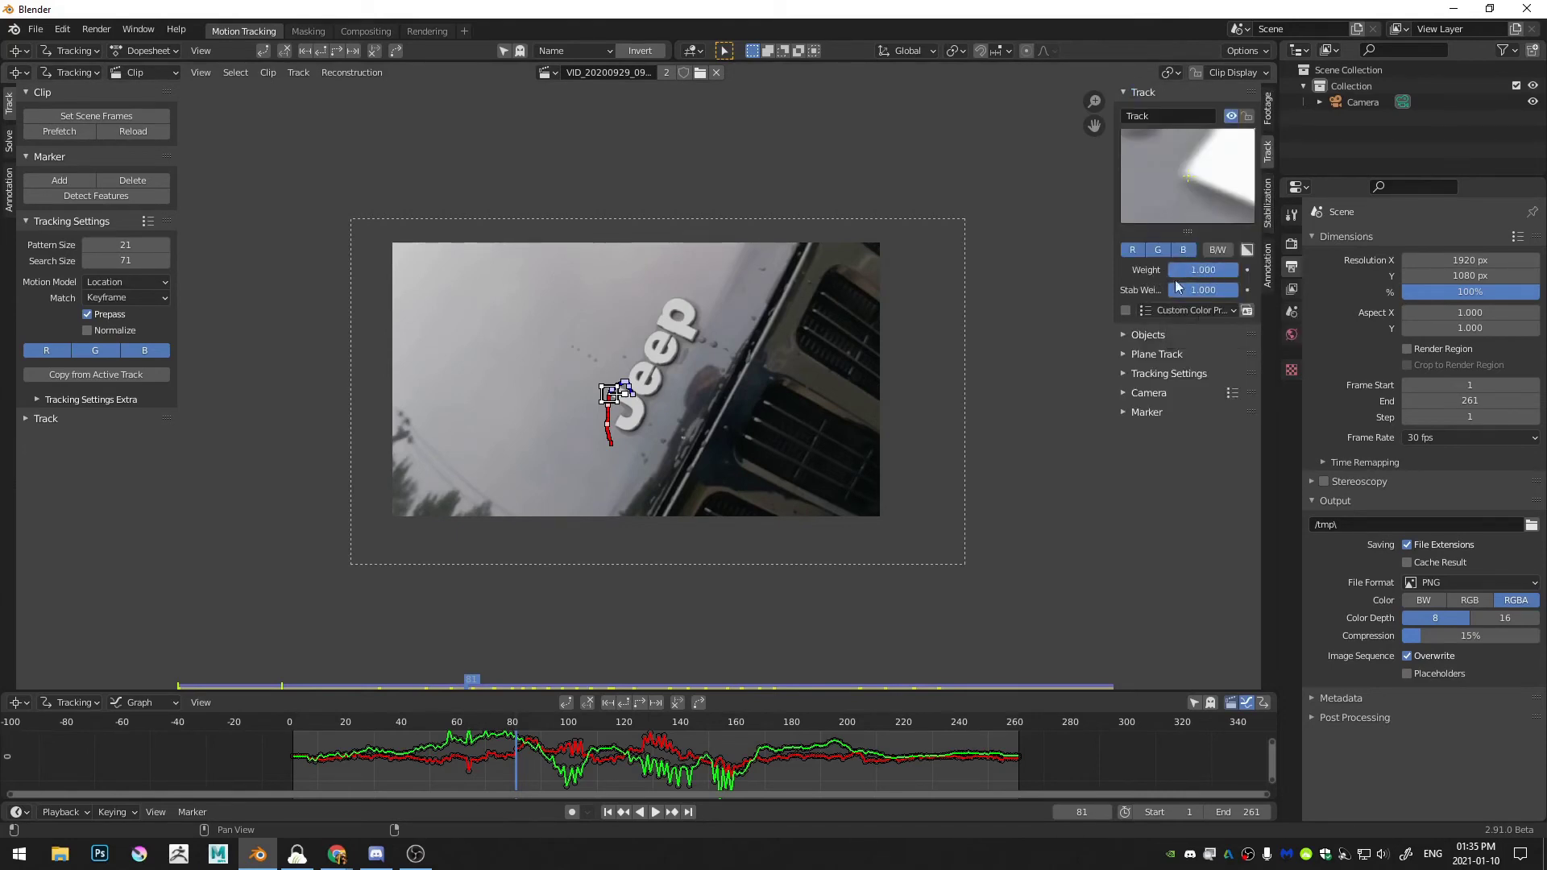
Add marker Track.001 on the Jeep logo, resize its area, and track it forward to frame 159
scroll(738, 401, up, 5)
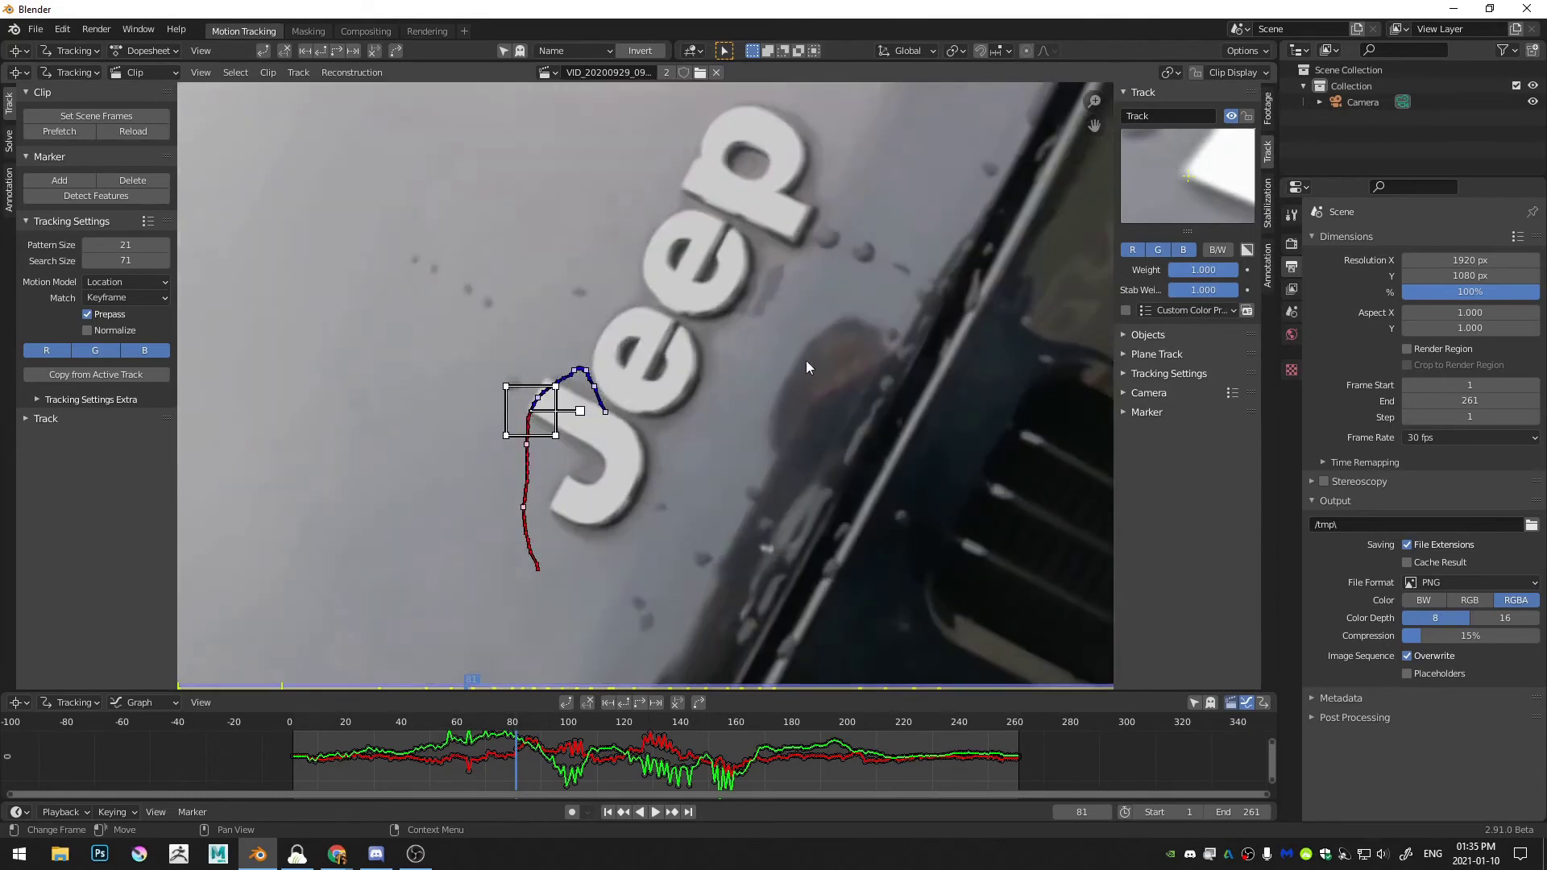
ctrl+click(732, 324)
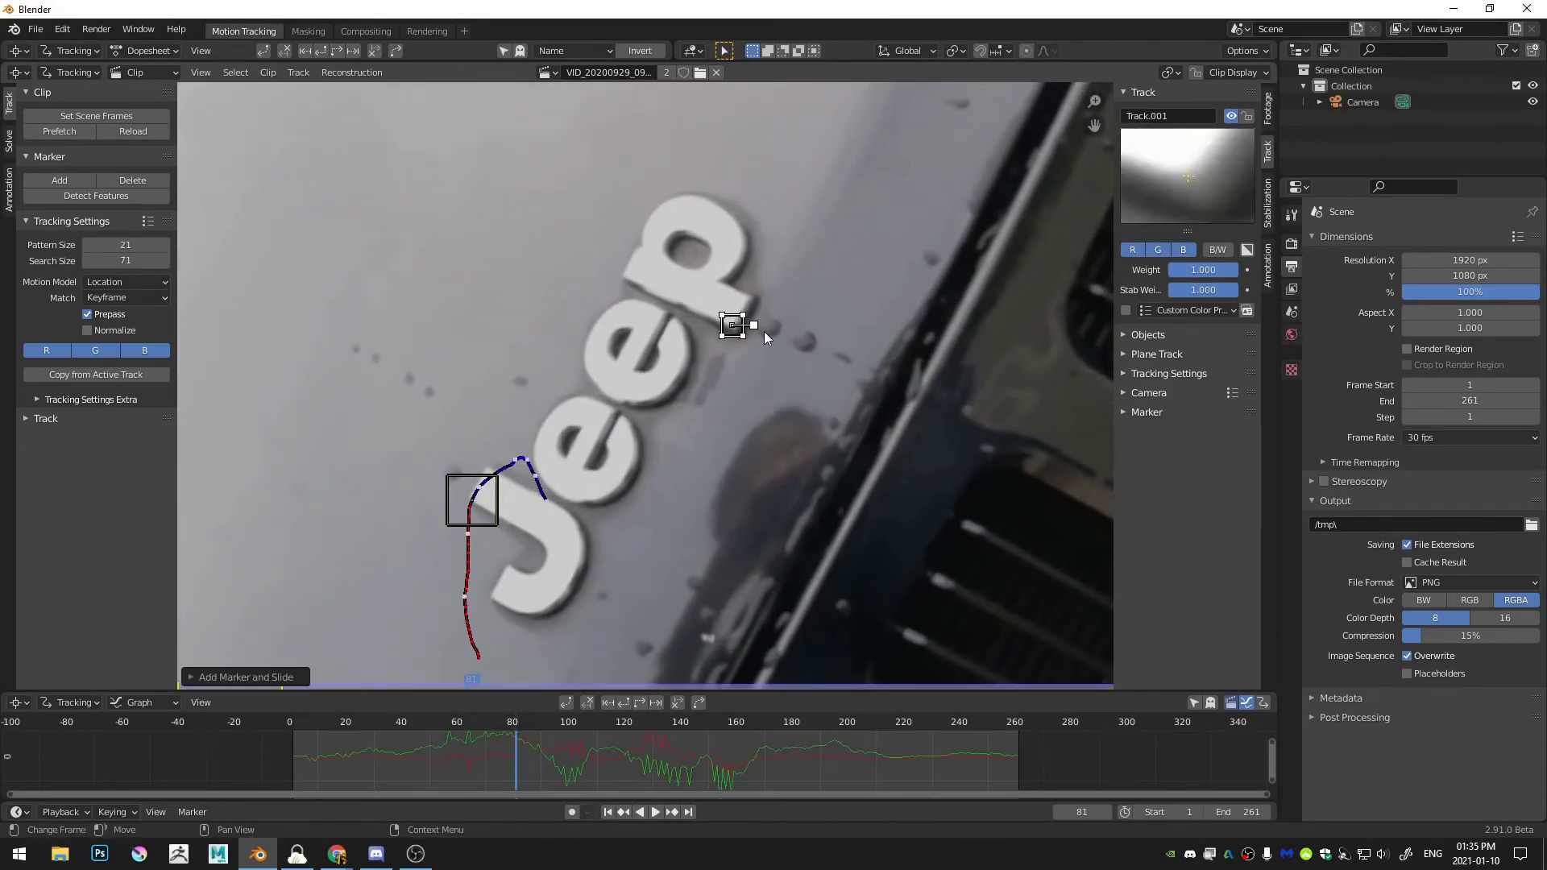
key(s)
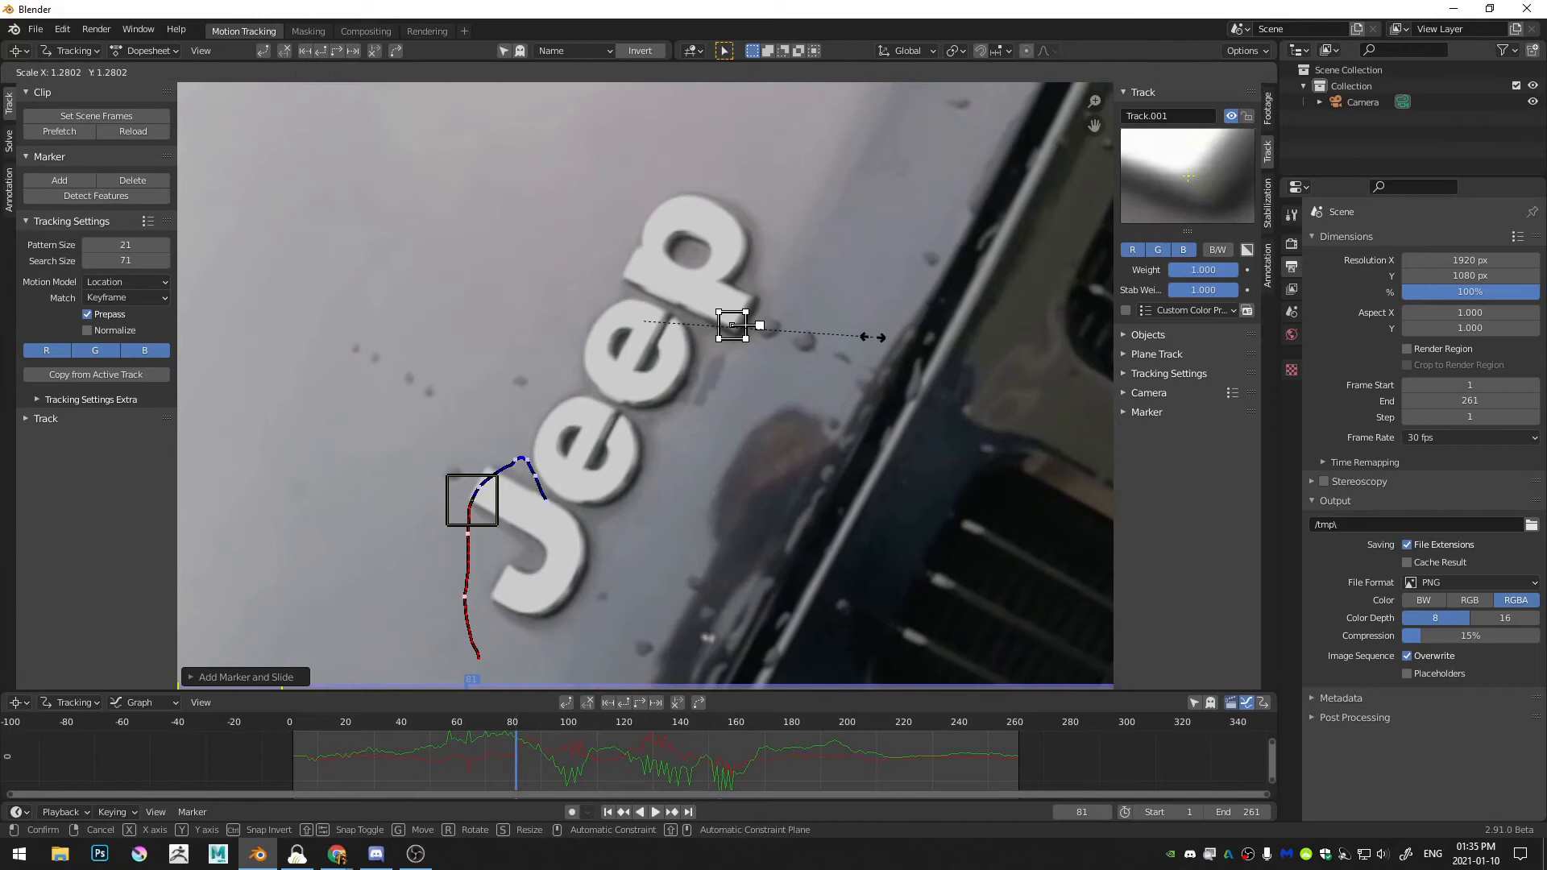
click(926, 337)
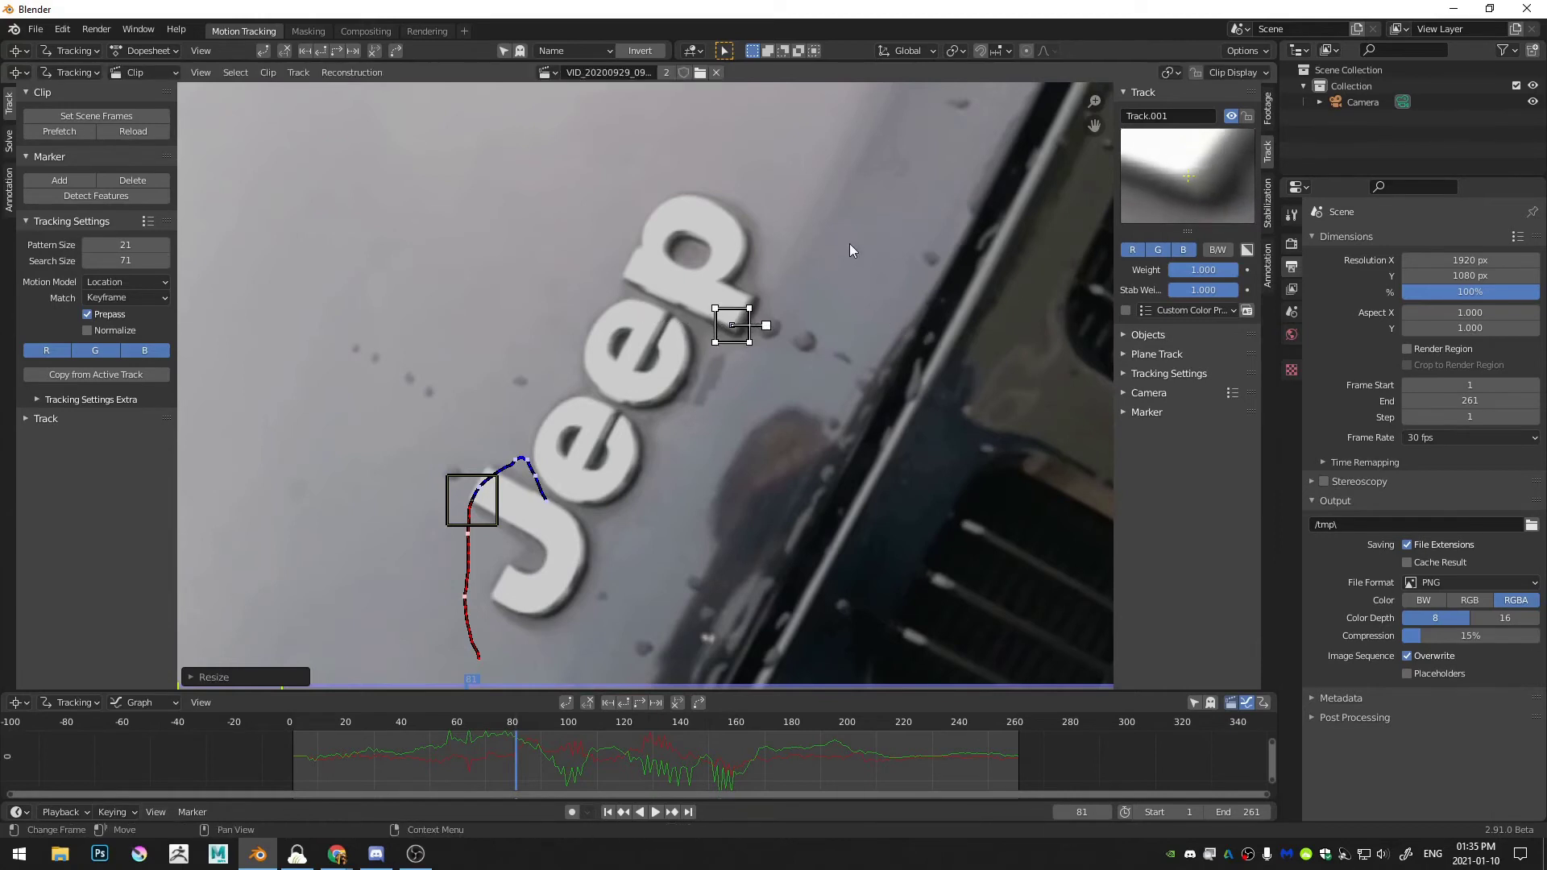
scroll(848, 243, down, 4)
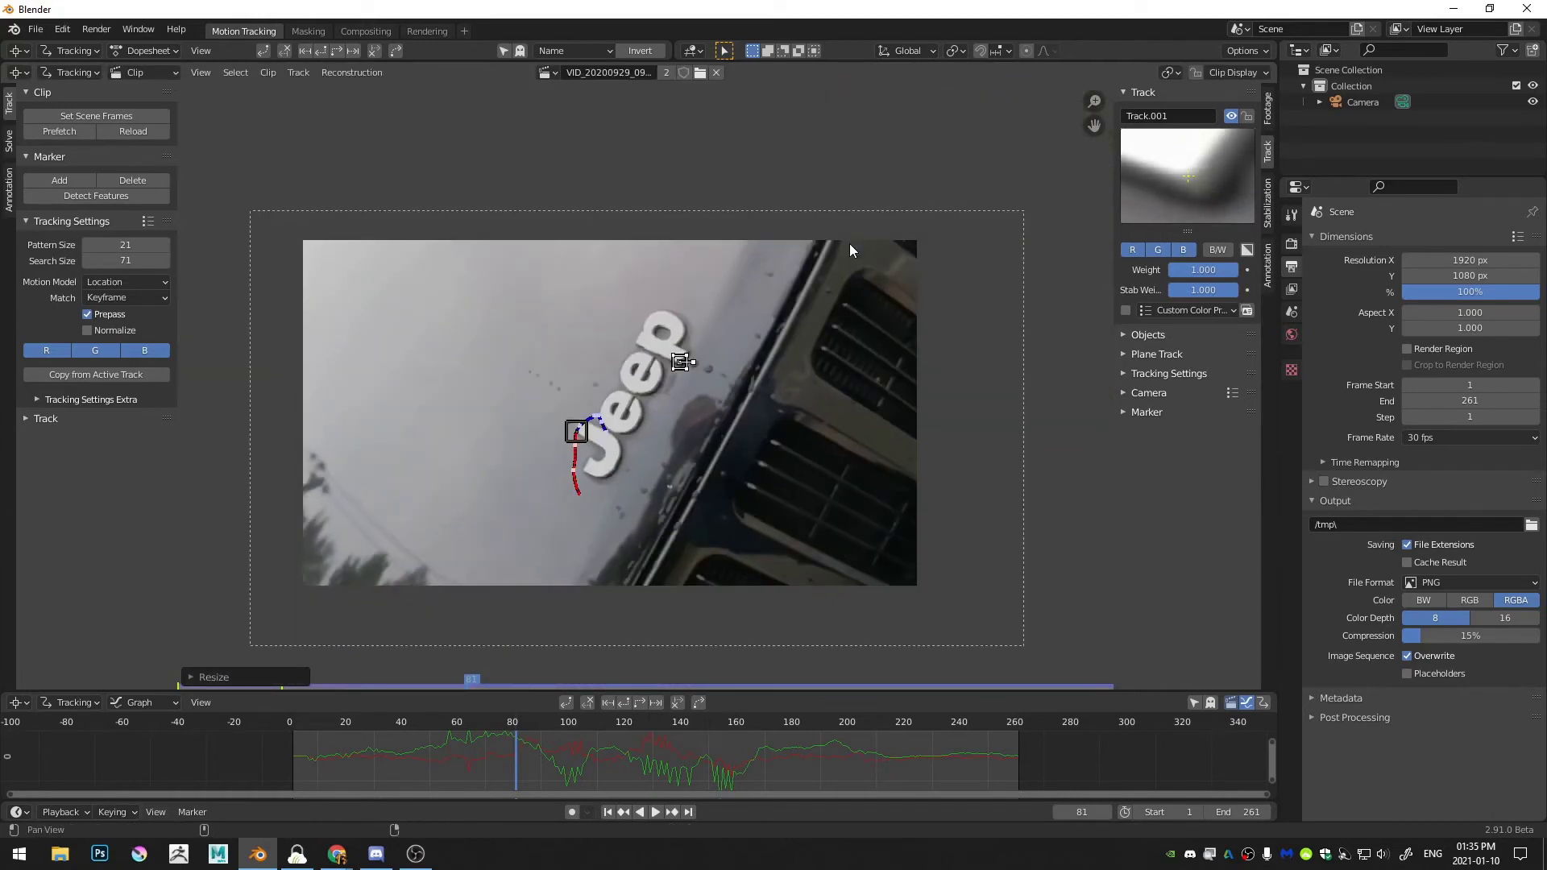
key(ctrl+t)
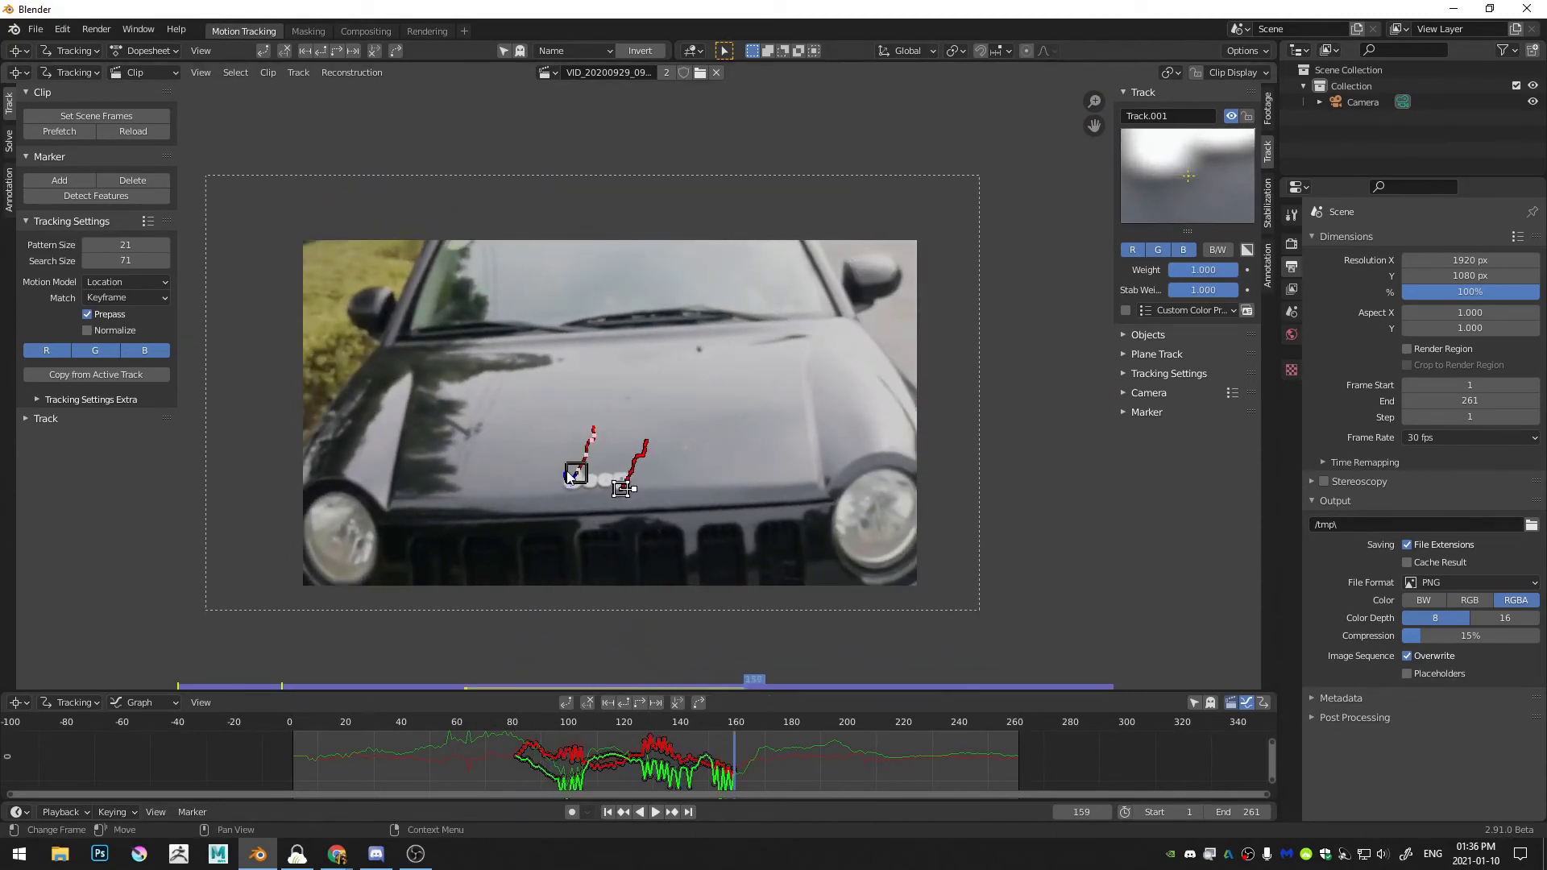
scroll(616, 515, up, 4)
scroll(717, 424, down, 4)
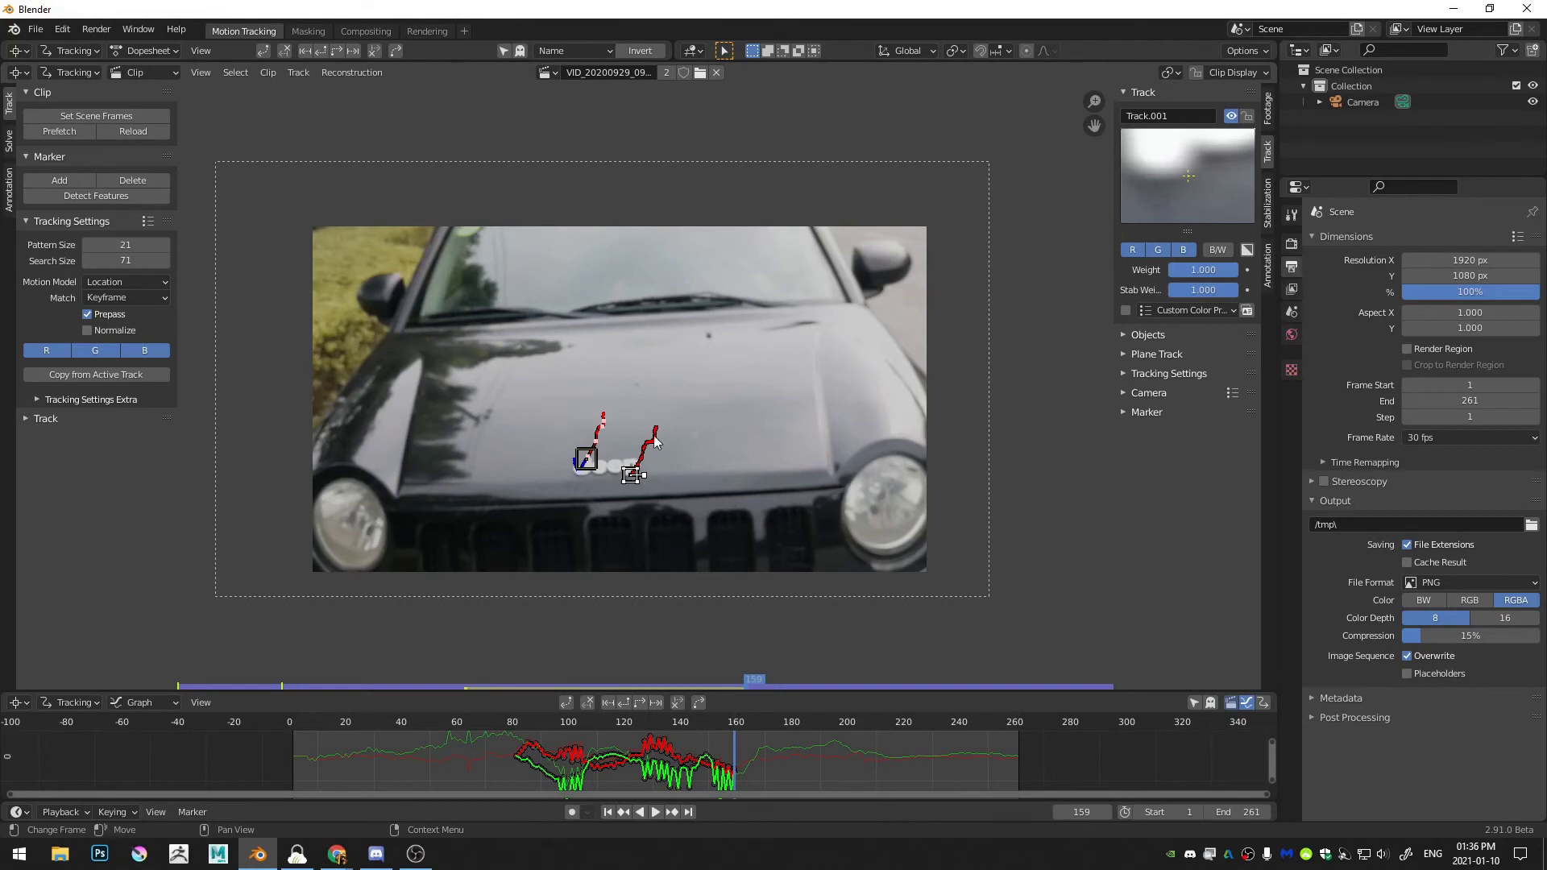
At frame 81, select Track and keyframe its weights at 1
scroll(659, 480, up, 3)
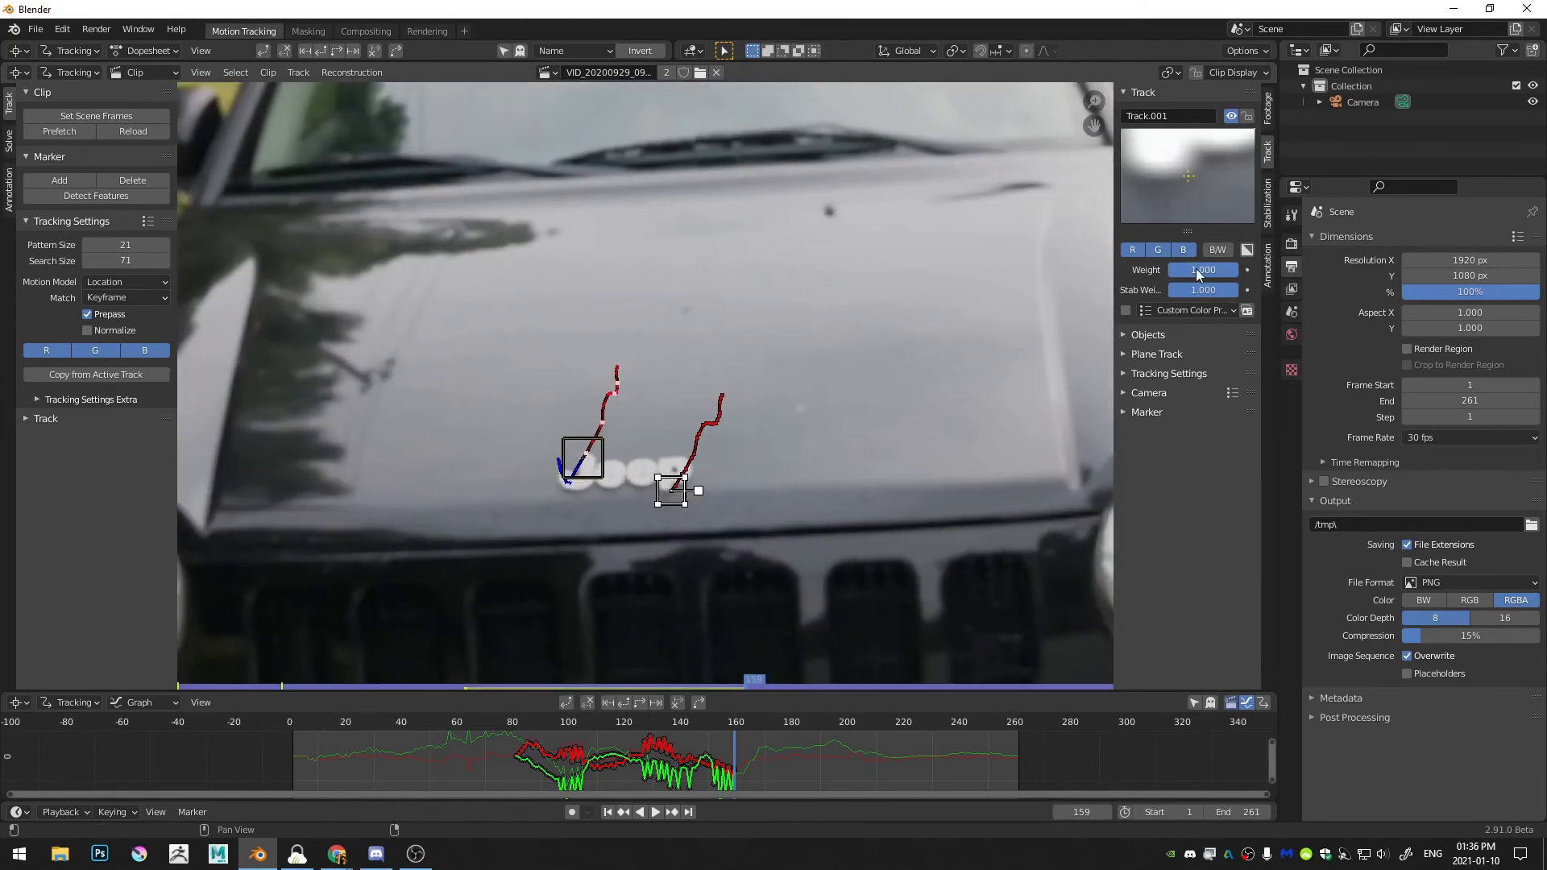
drag(547, 722, 519, 722)
scroll(720, 373, down, 3)
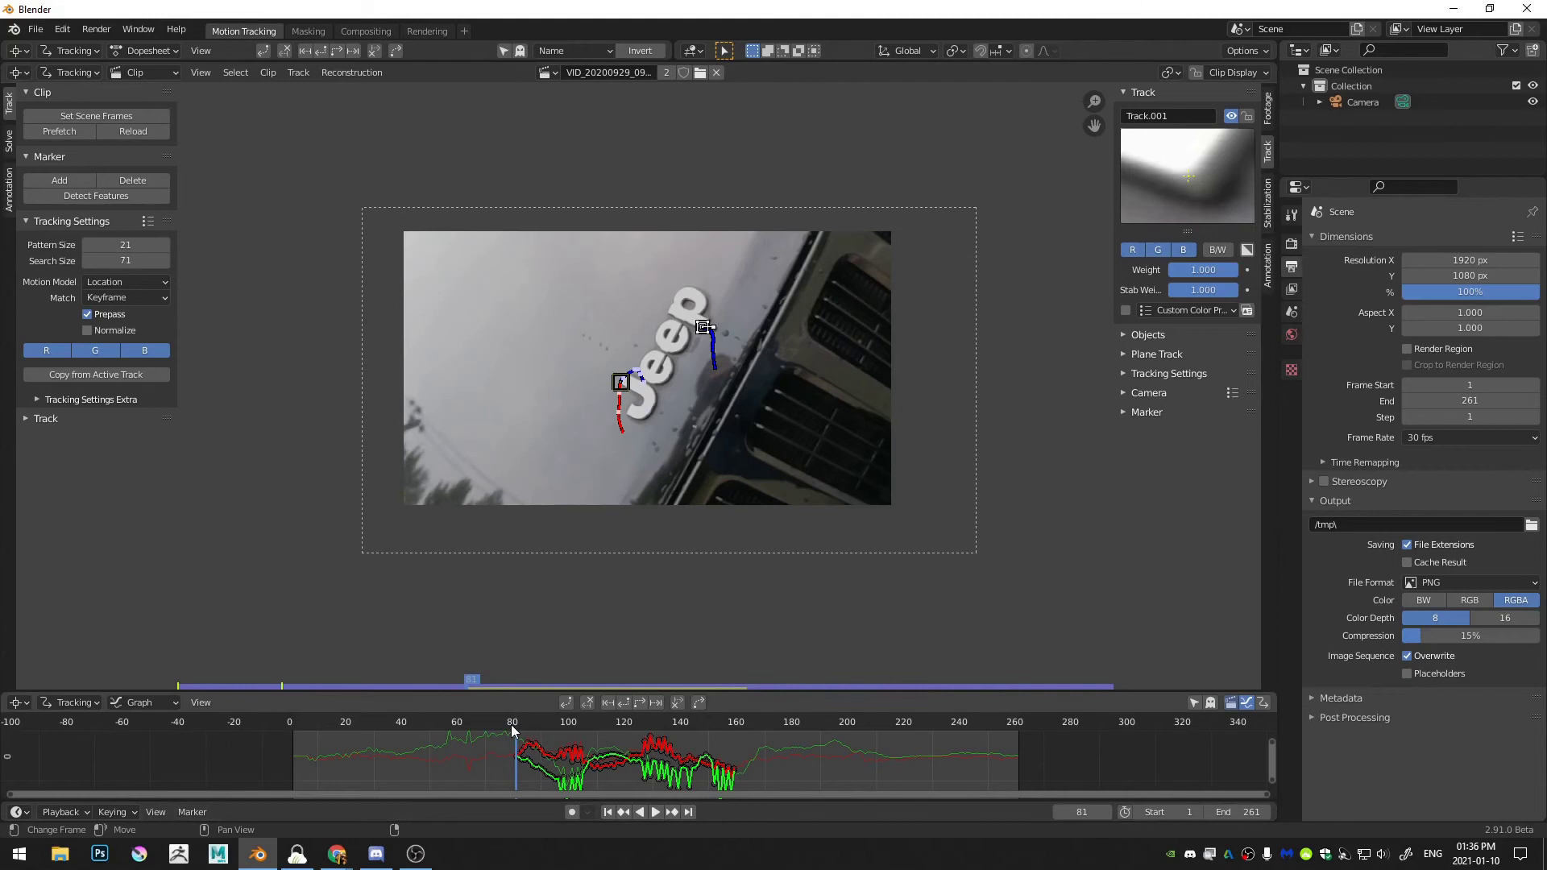
click(621, 384)
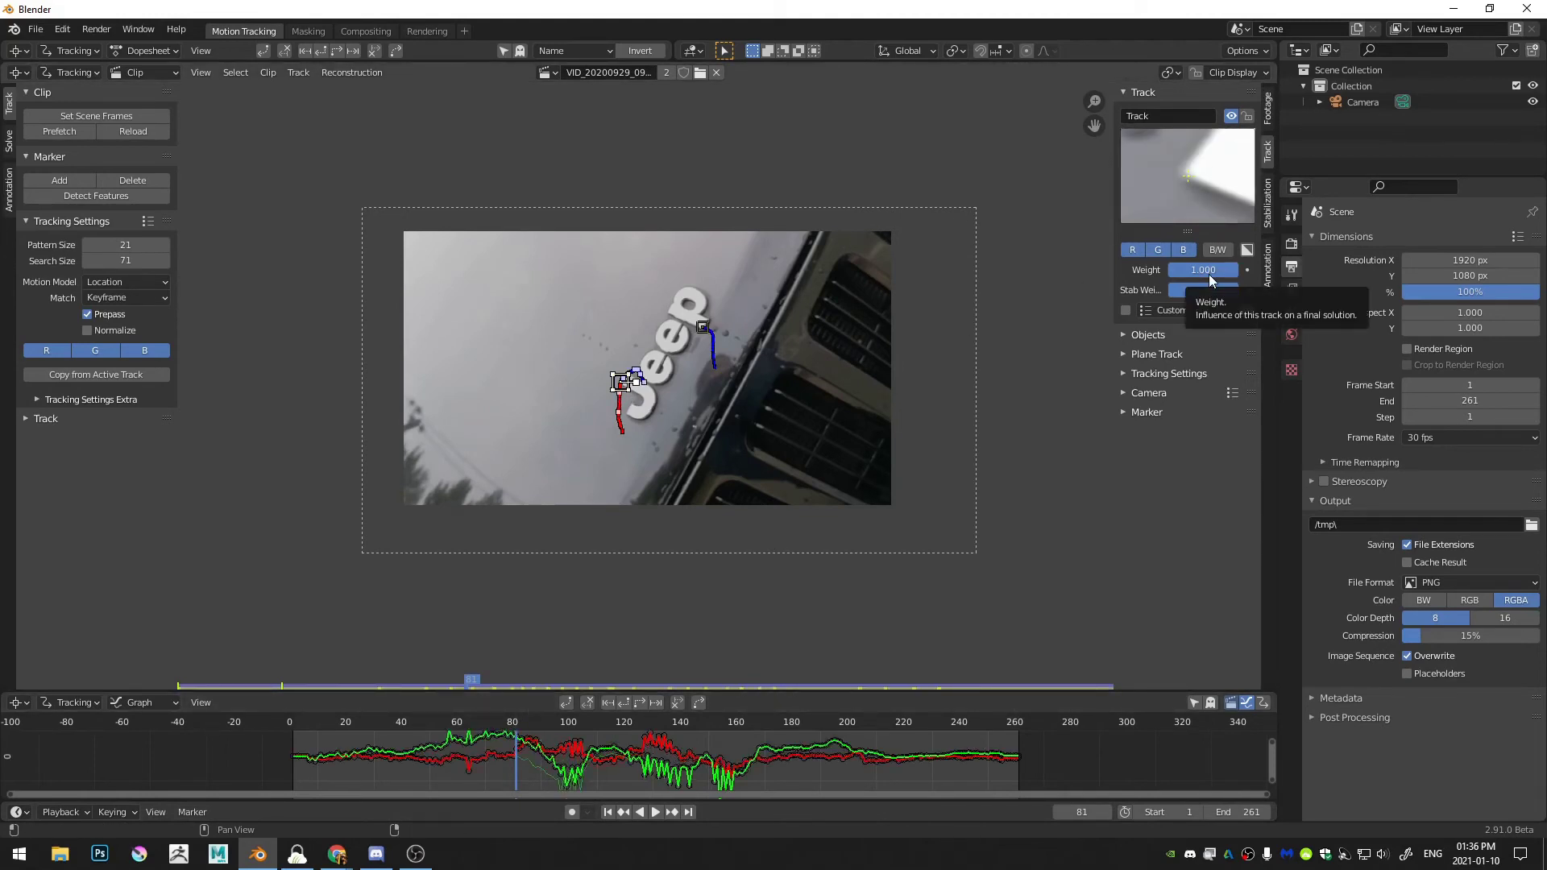
key(i)
key(i)
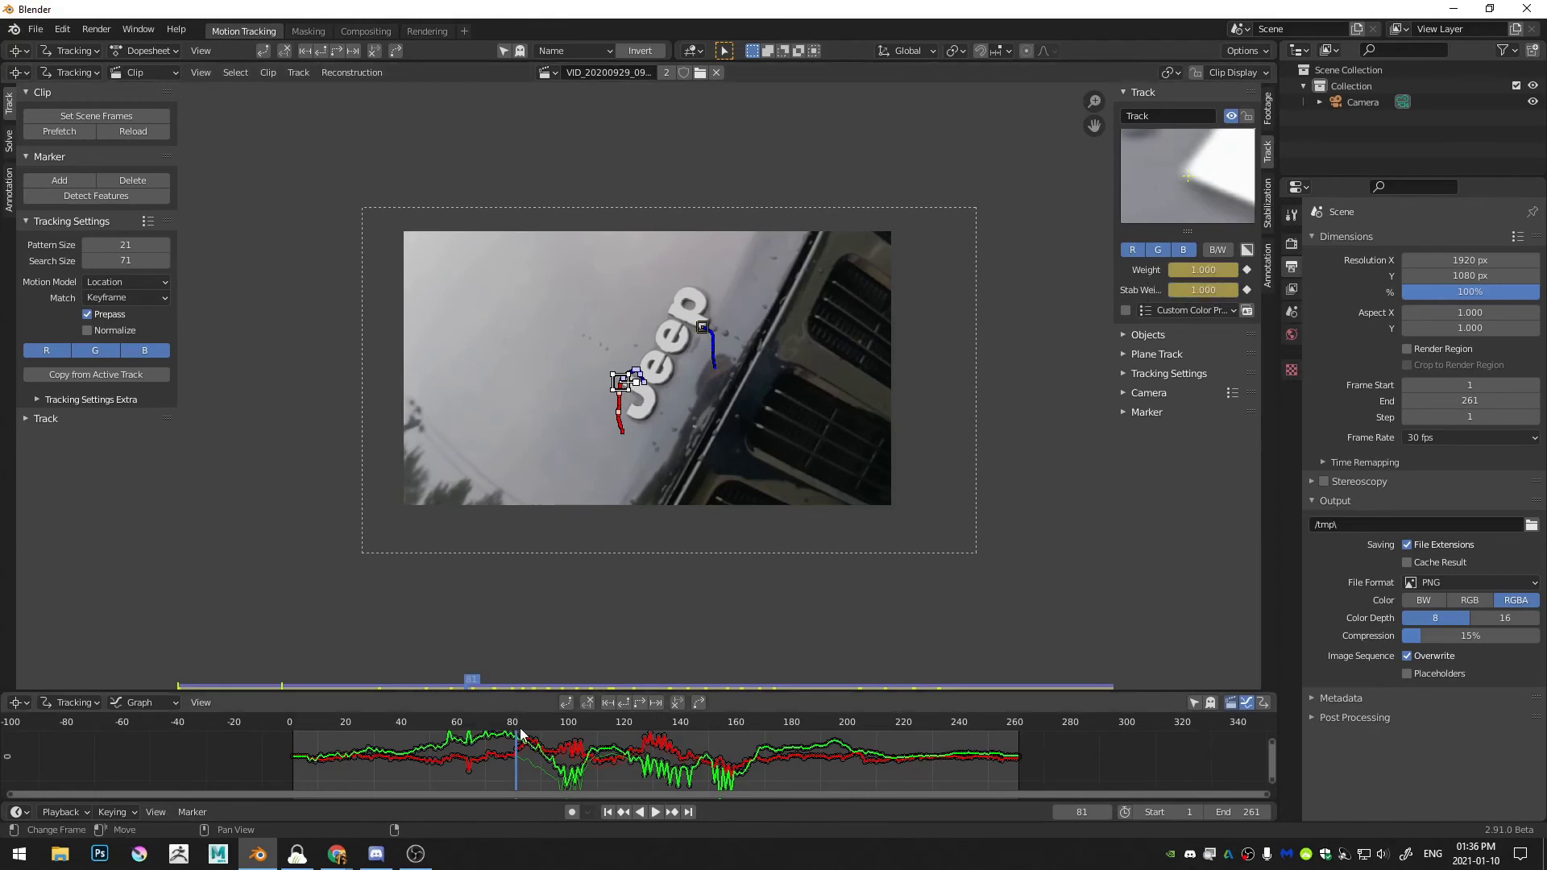
At frame 103, keyframe Track's weight and stab weight at 0 and Track.001's at 1
drag(519, 733, 577, 728)
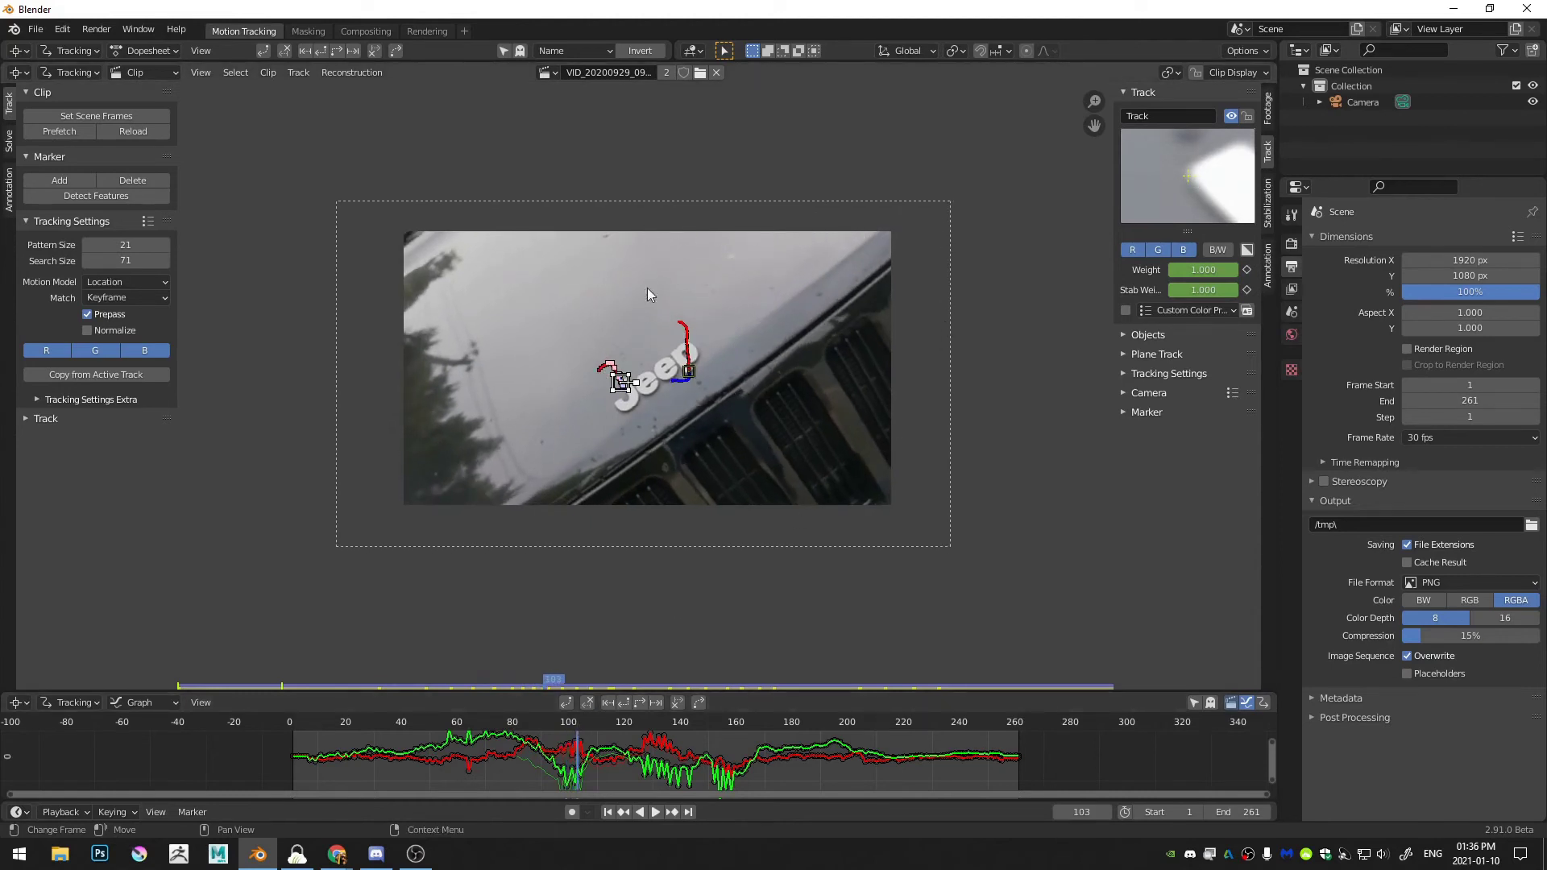
click(1191, 262)
text(0)
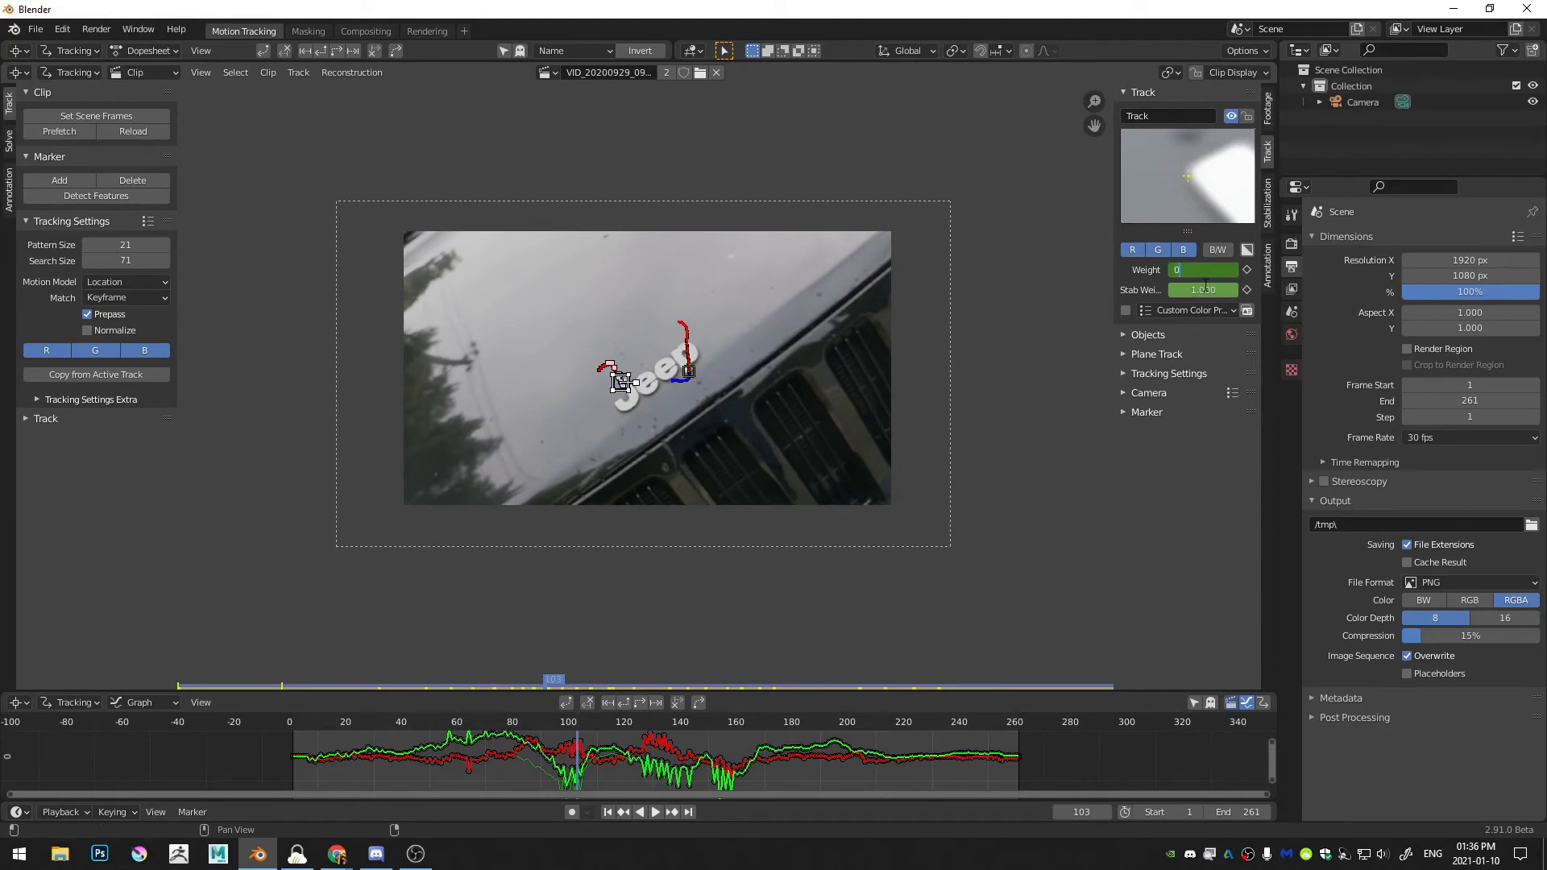
key(Return)
click(1206, 291)
key(i)
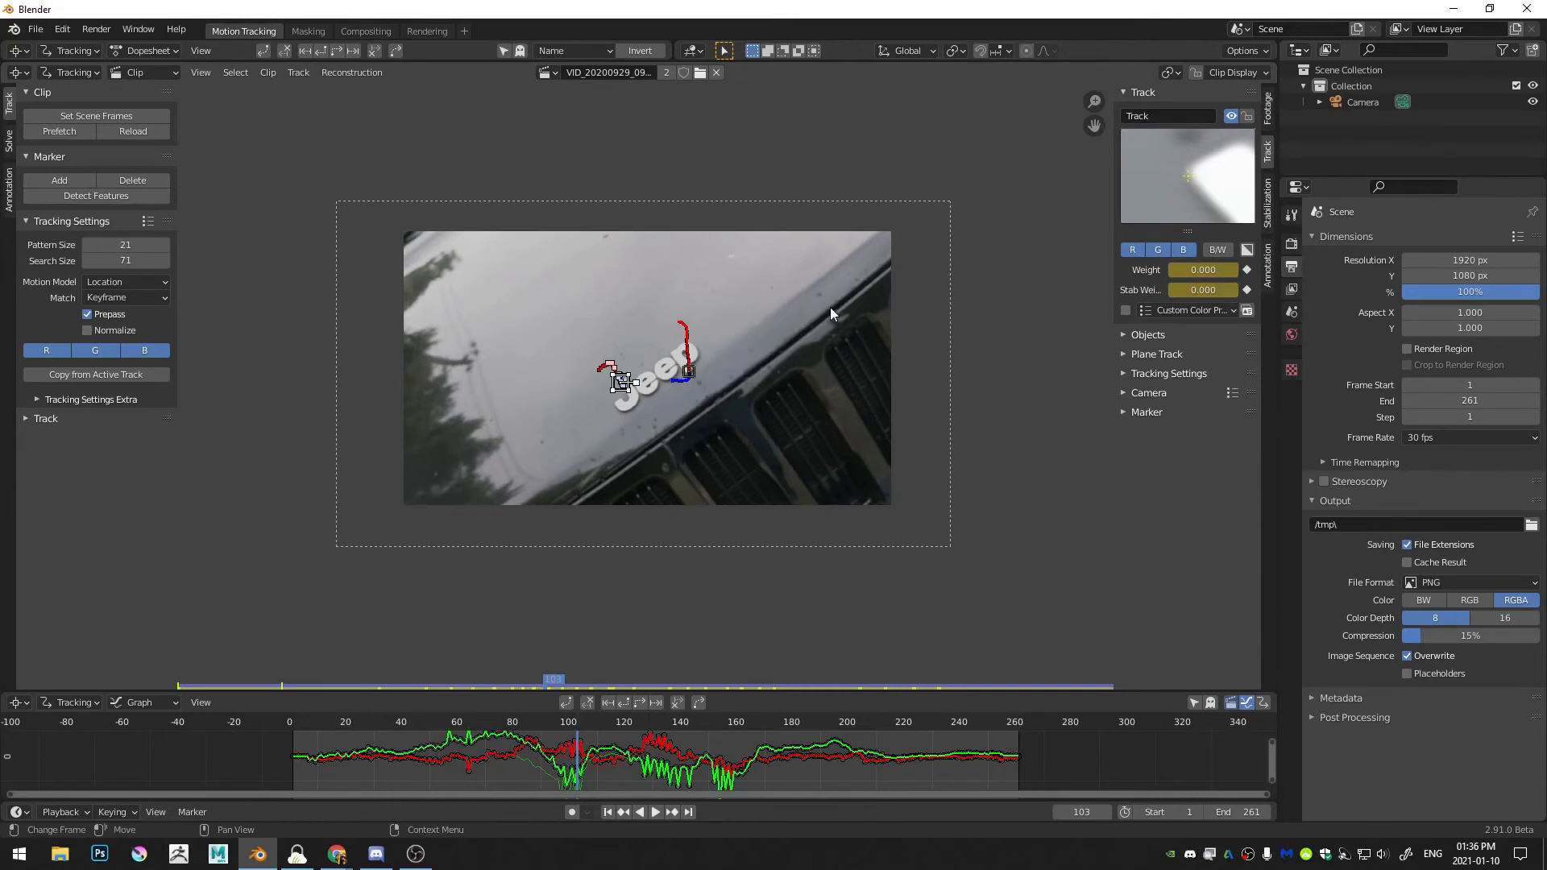
click(695, 370)
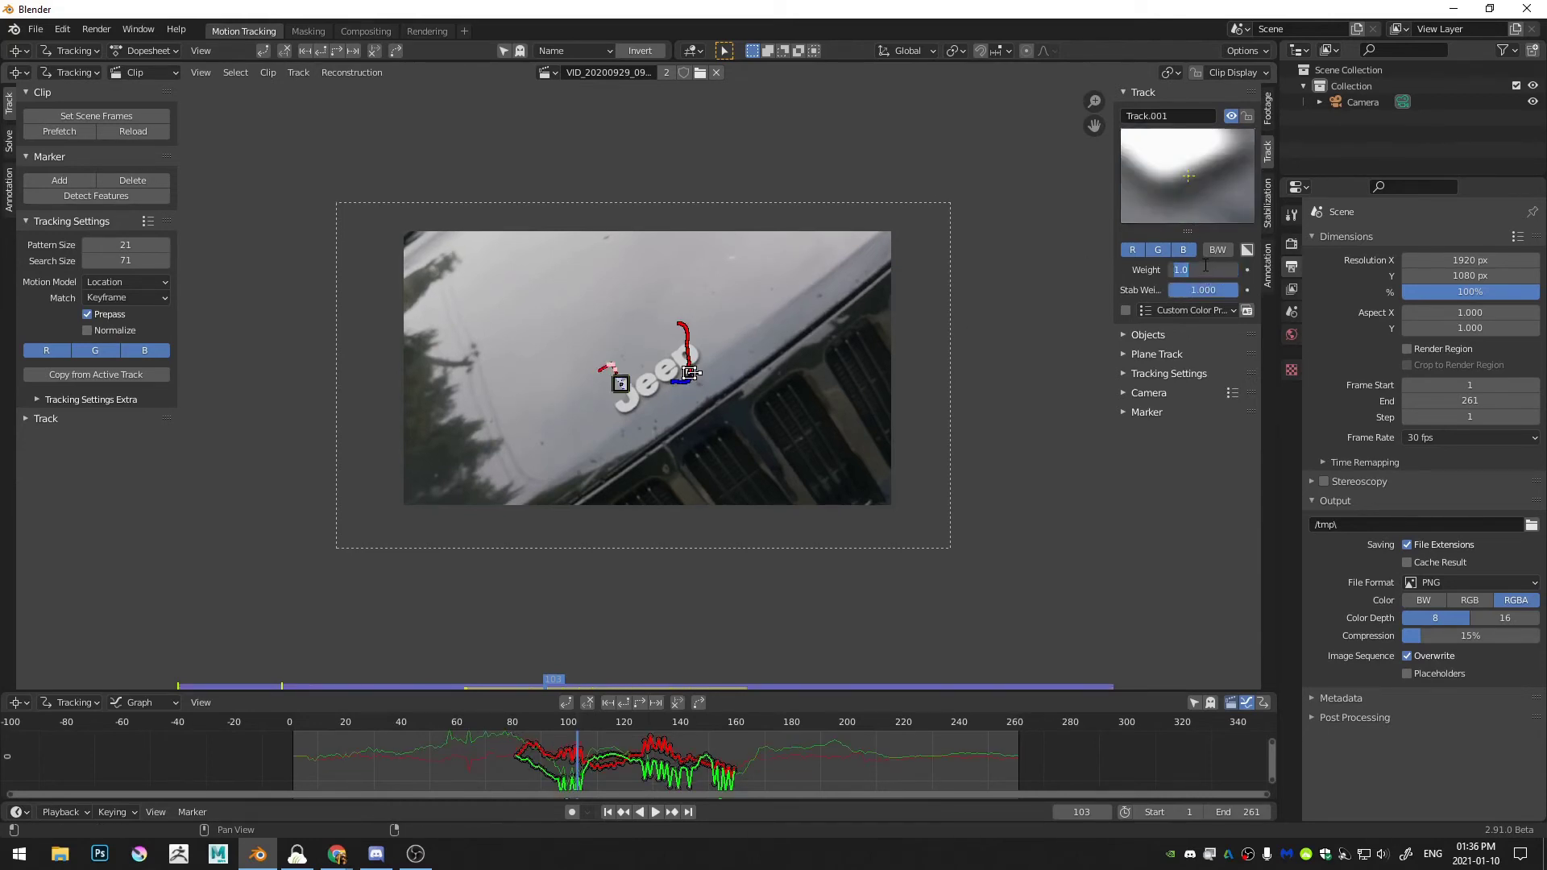
key(Return)
key(i)
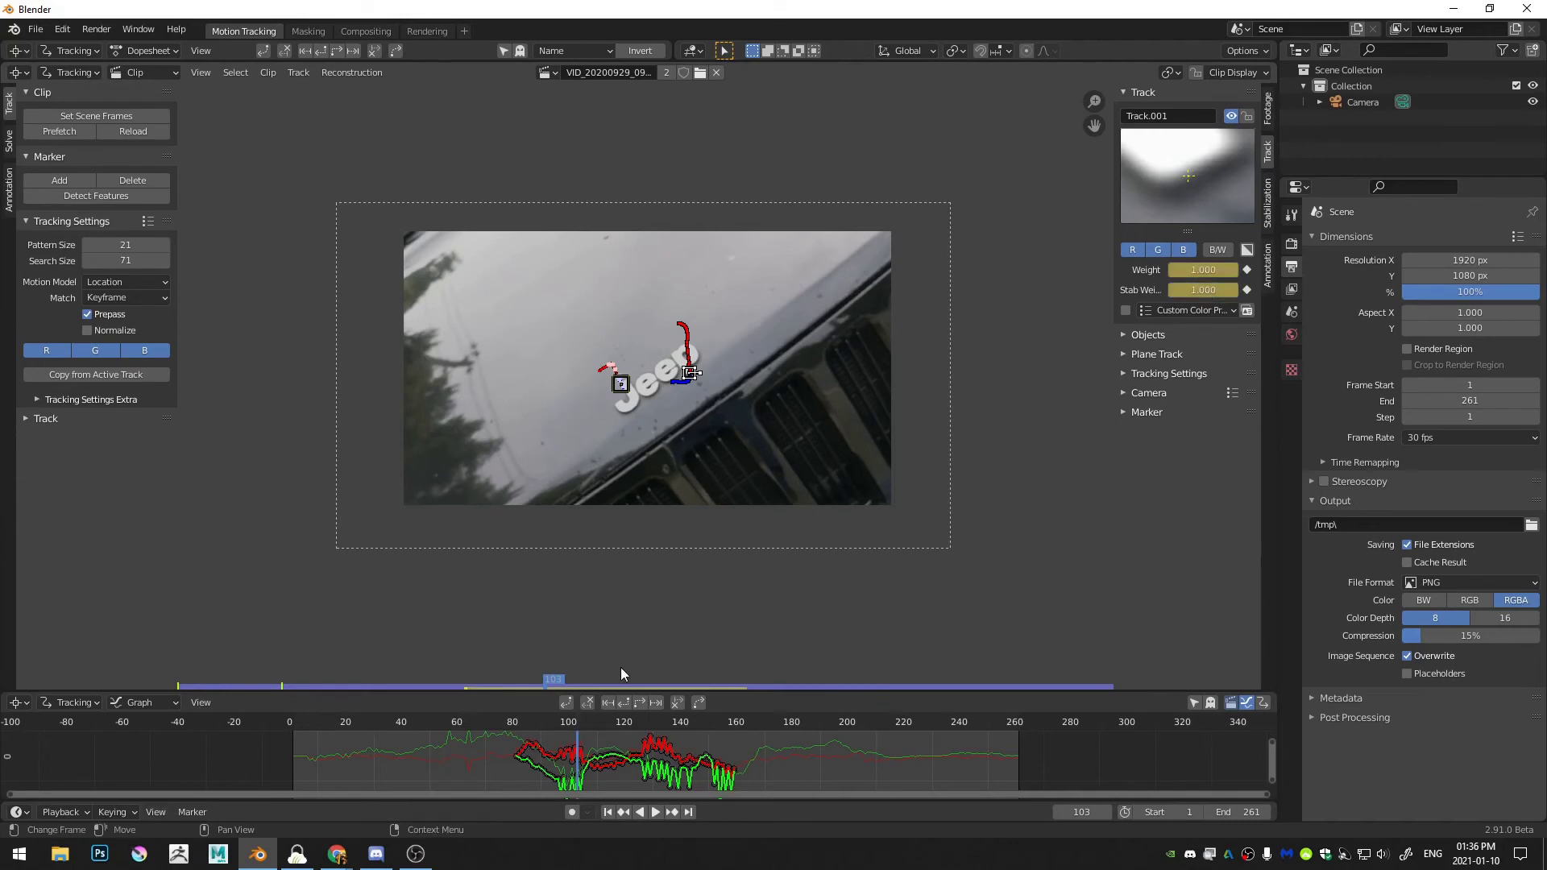
Back at frame 81, keyframe Track.001's weights at 0, then check the blend around frame 88
drag(557, 721, 516, 729)
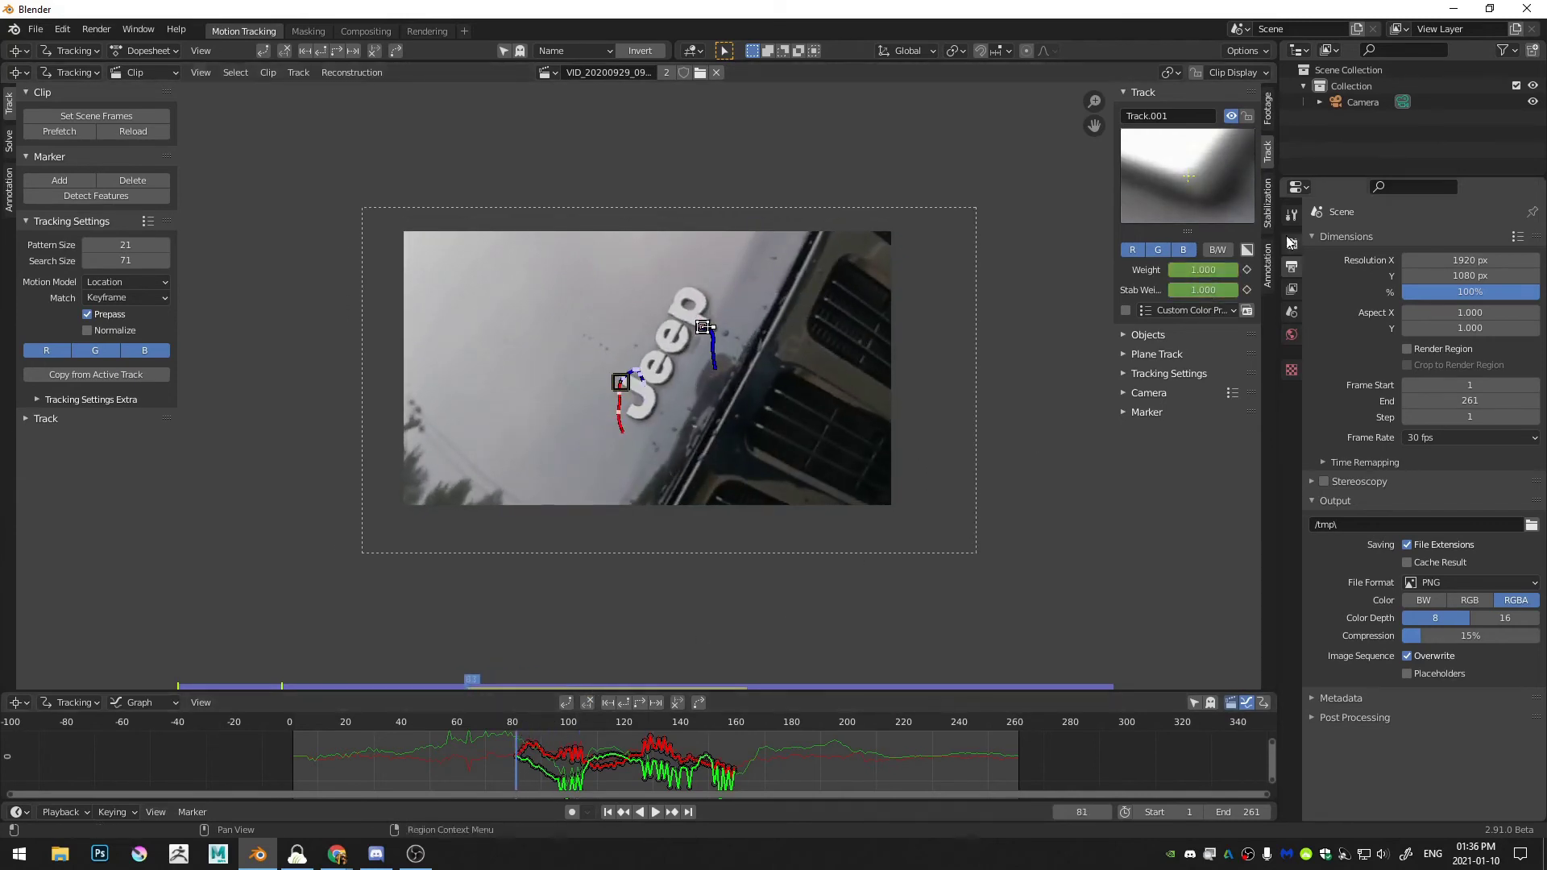
click(1213, 278)
text(0)
key(Return)
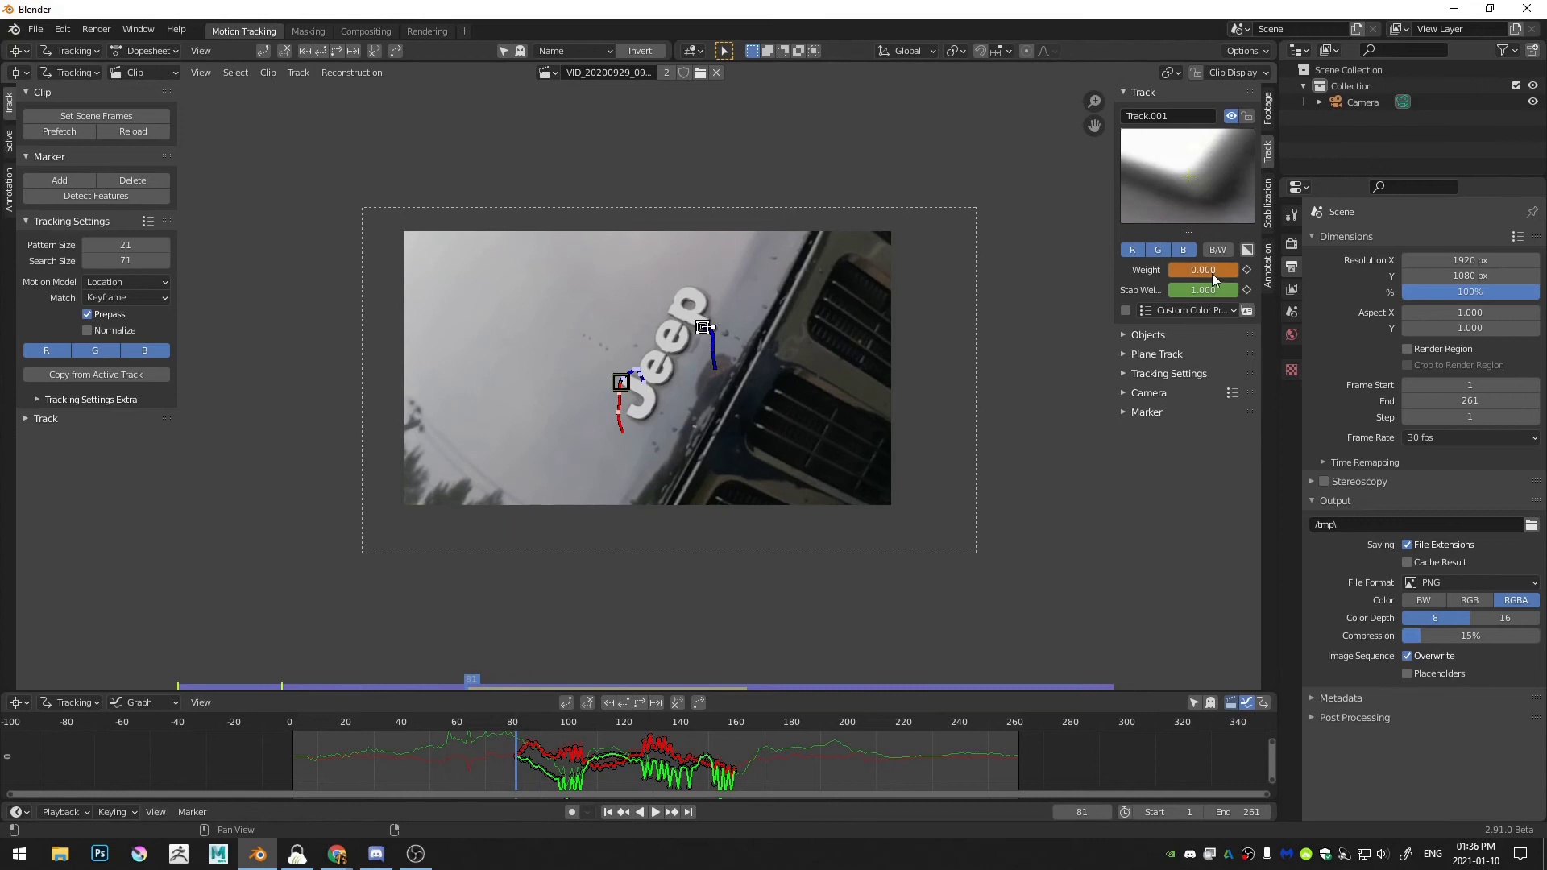
click(1212, 288)
key(i)
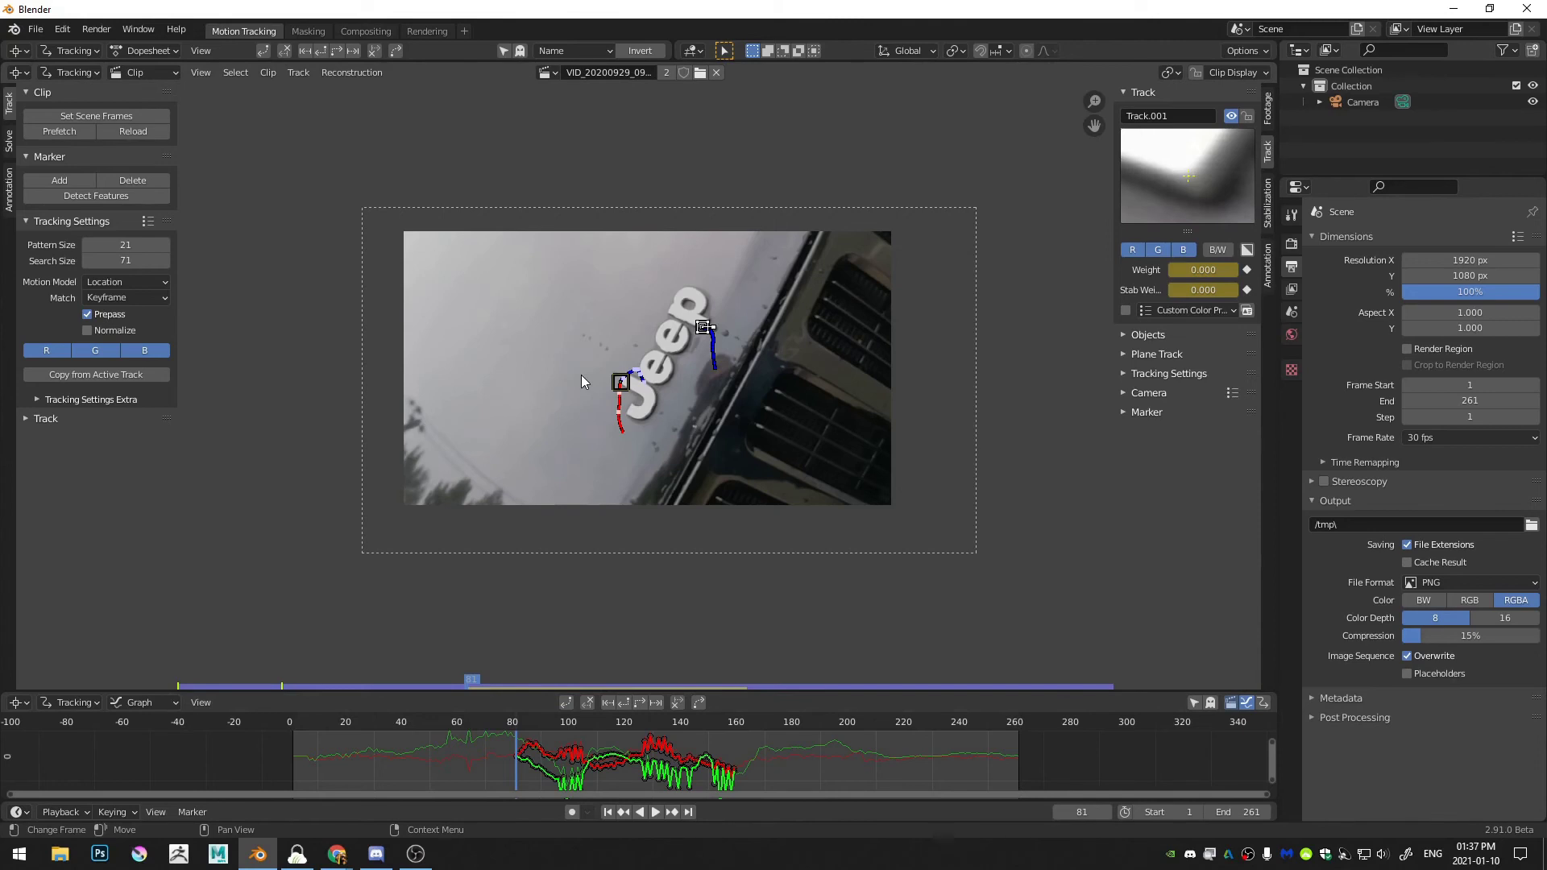
click(624, 385)
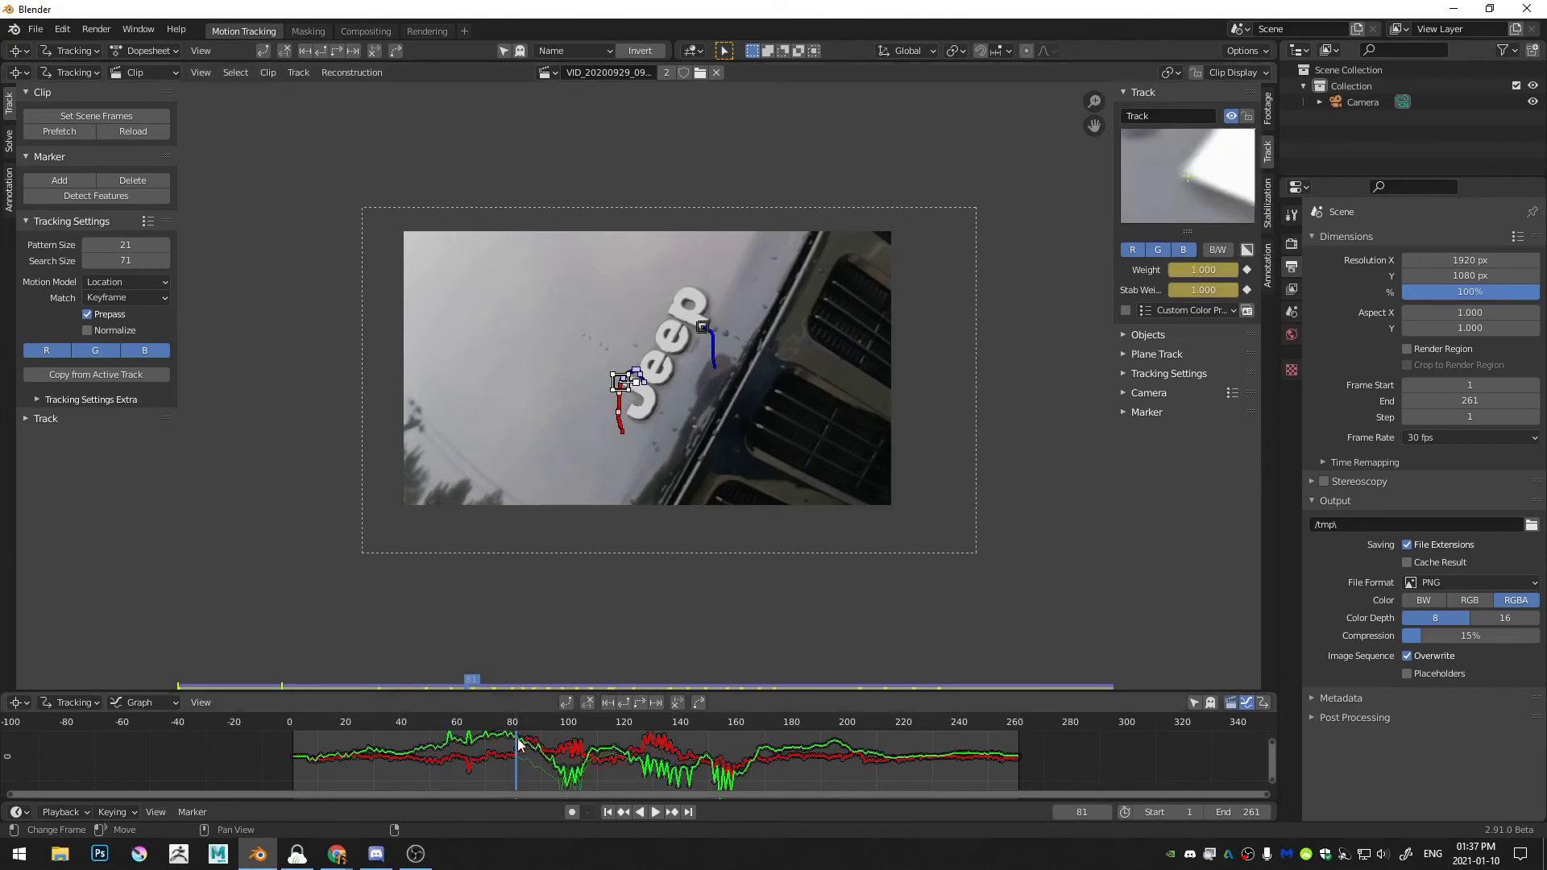
drag(510, 729, 541, 720)
Add Track.001 under Tracks For Location in Stabilization, then view its track settings at frame 103
click(698, 348)
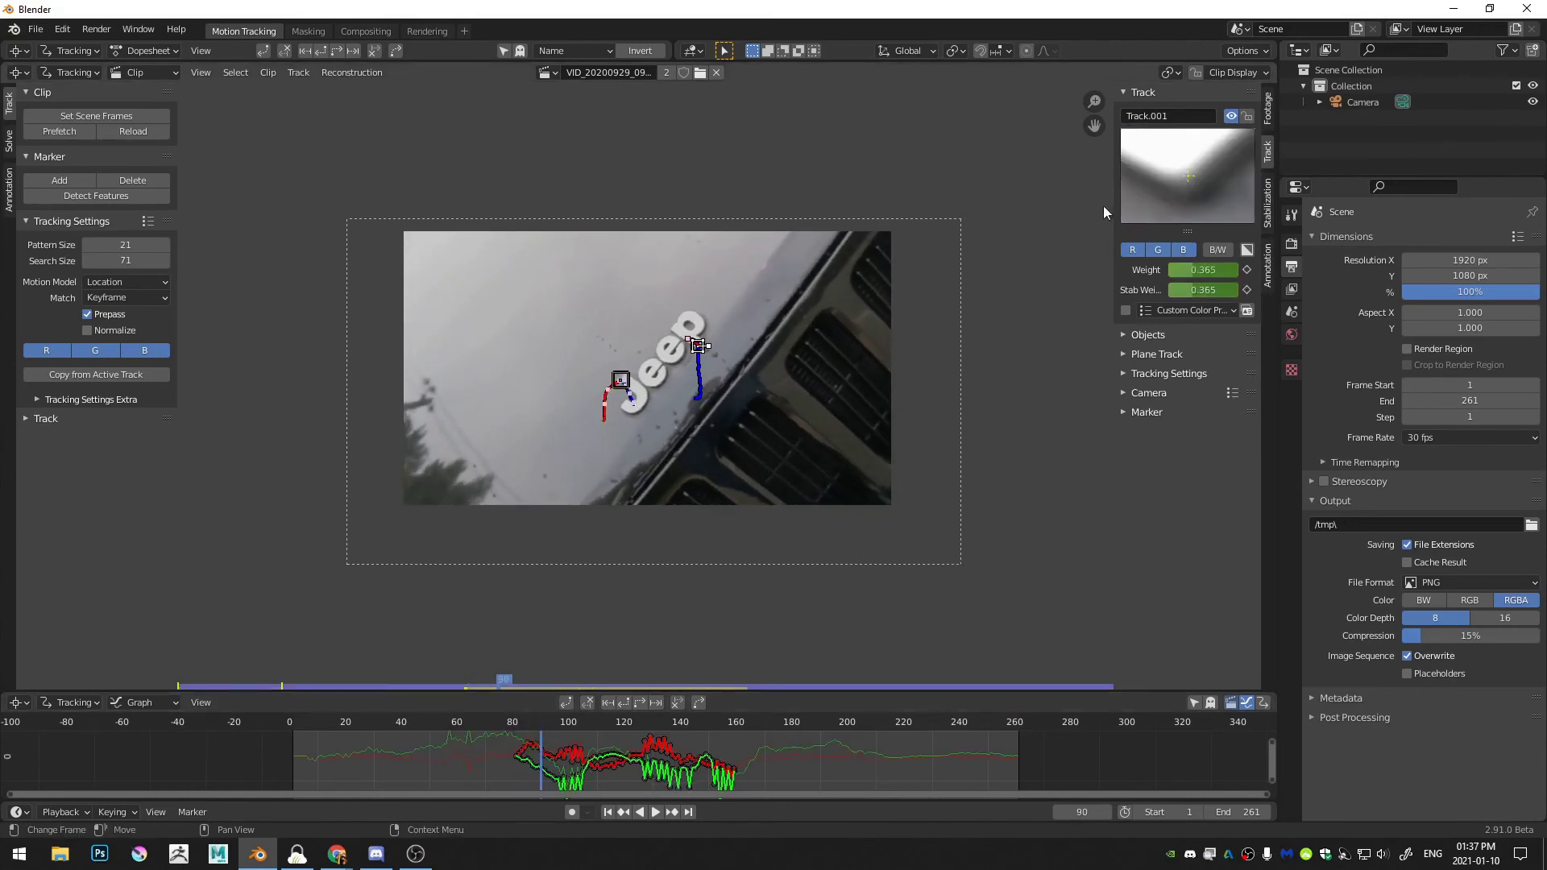
click(1266, 204)
click(1243, 183)
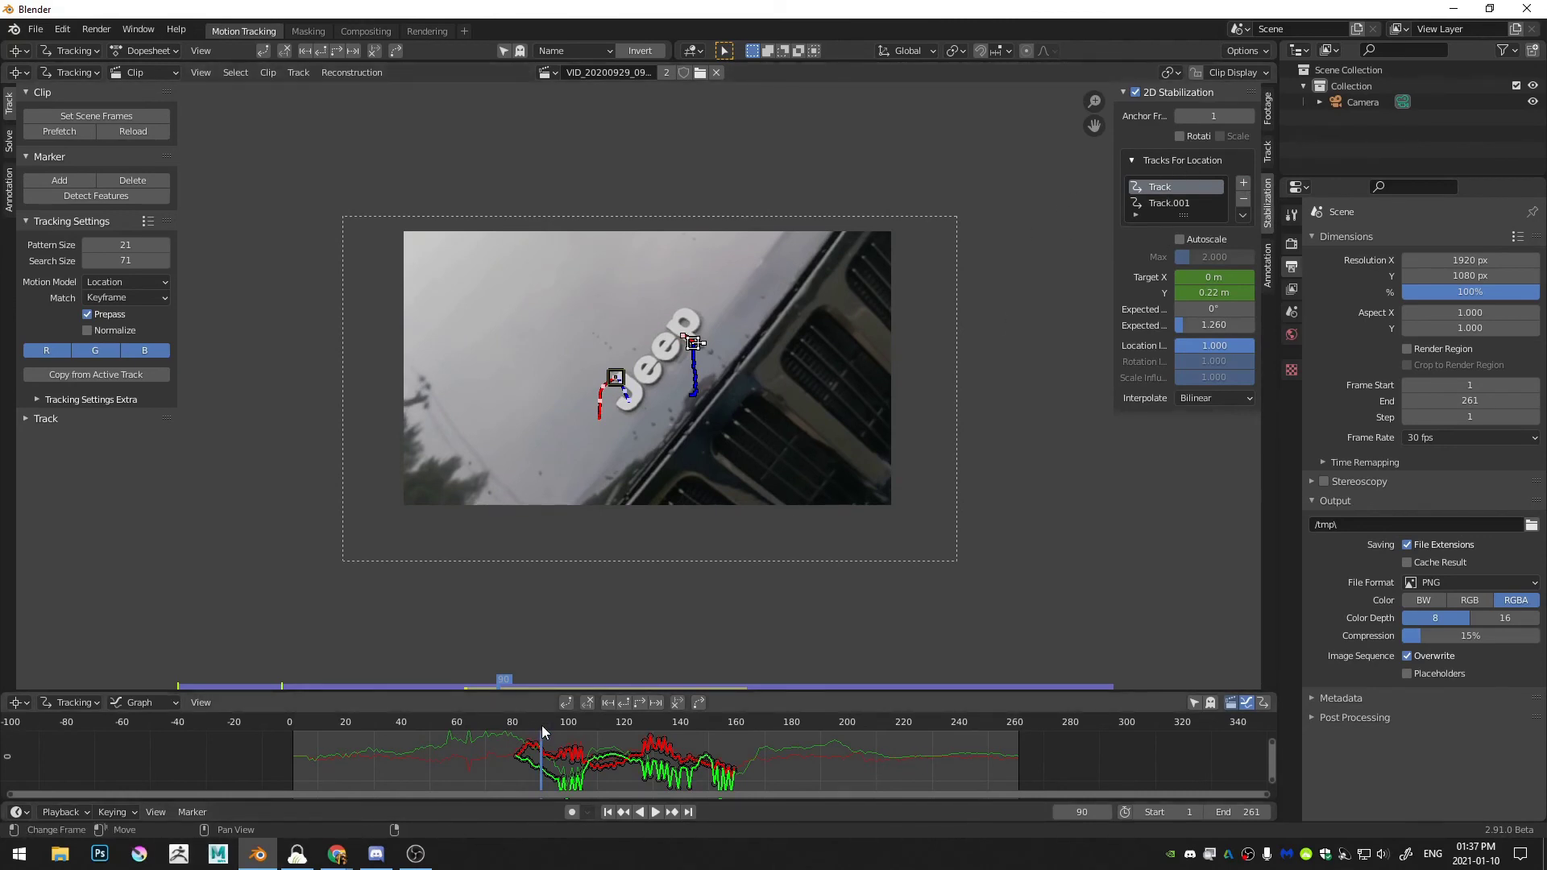
mouse_move(541, 725)
mouse_down()
mouse_move(486, 734)
mouse_move(559, 743)
mouse_up()
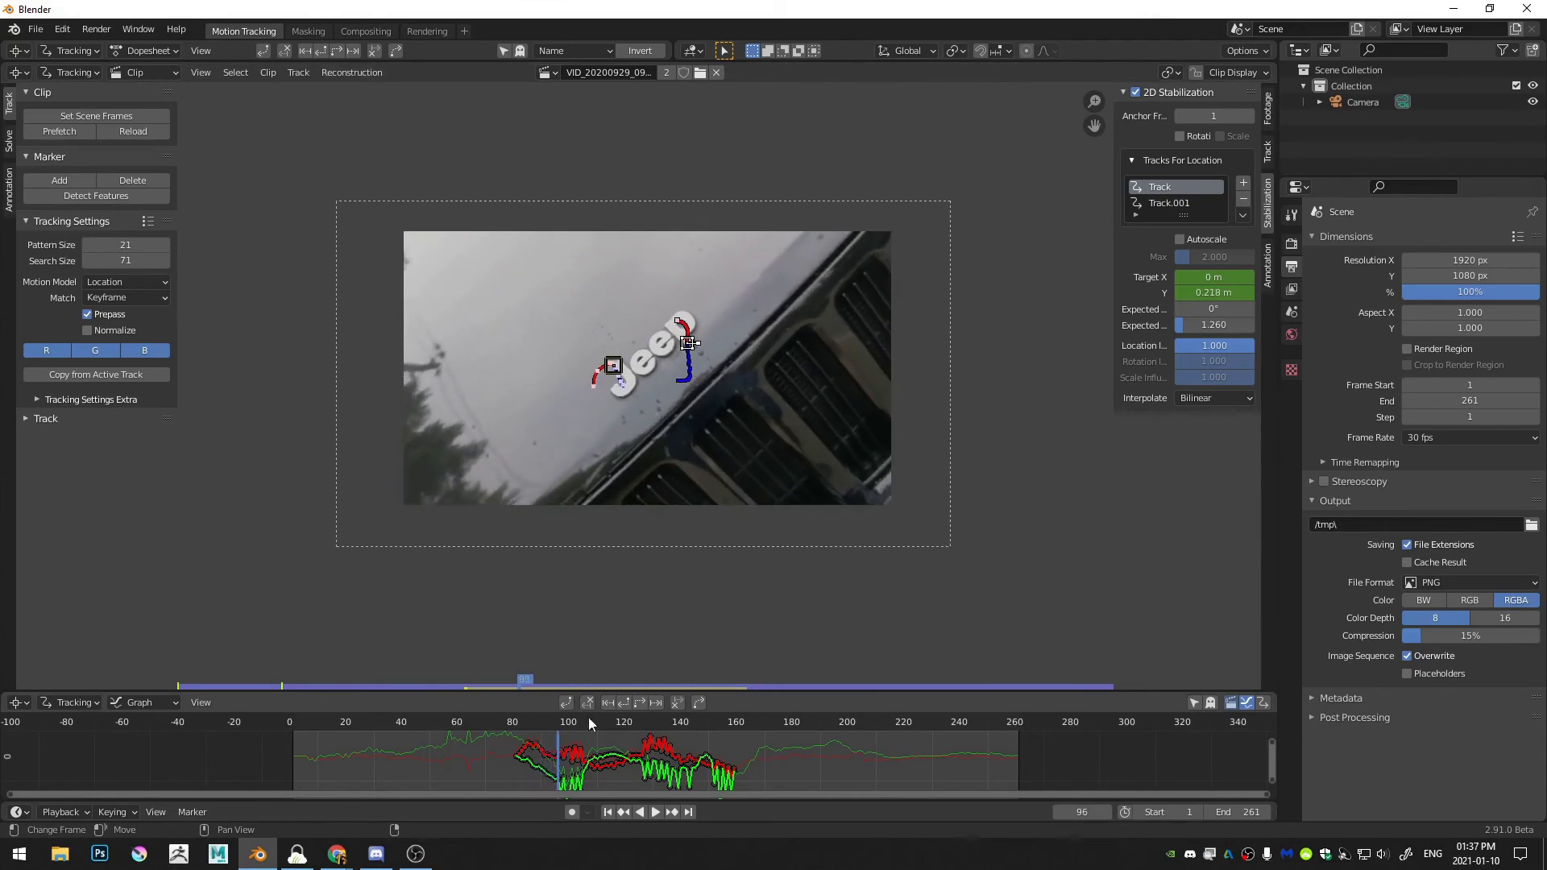
click(1264, 147)
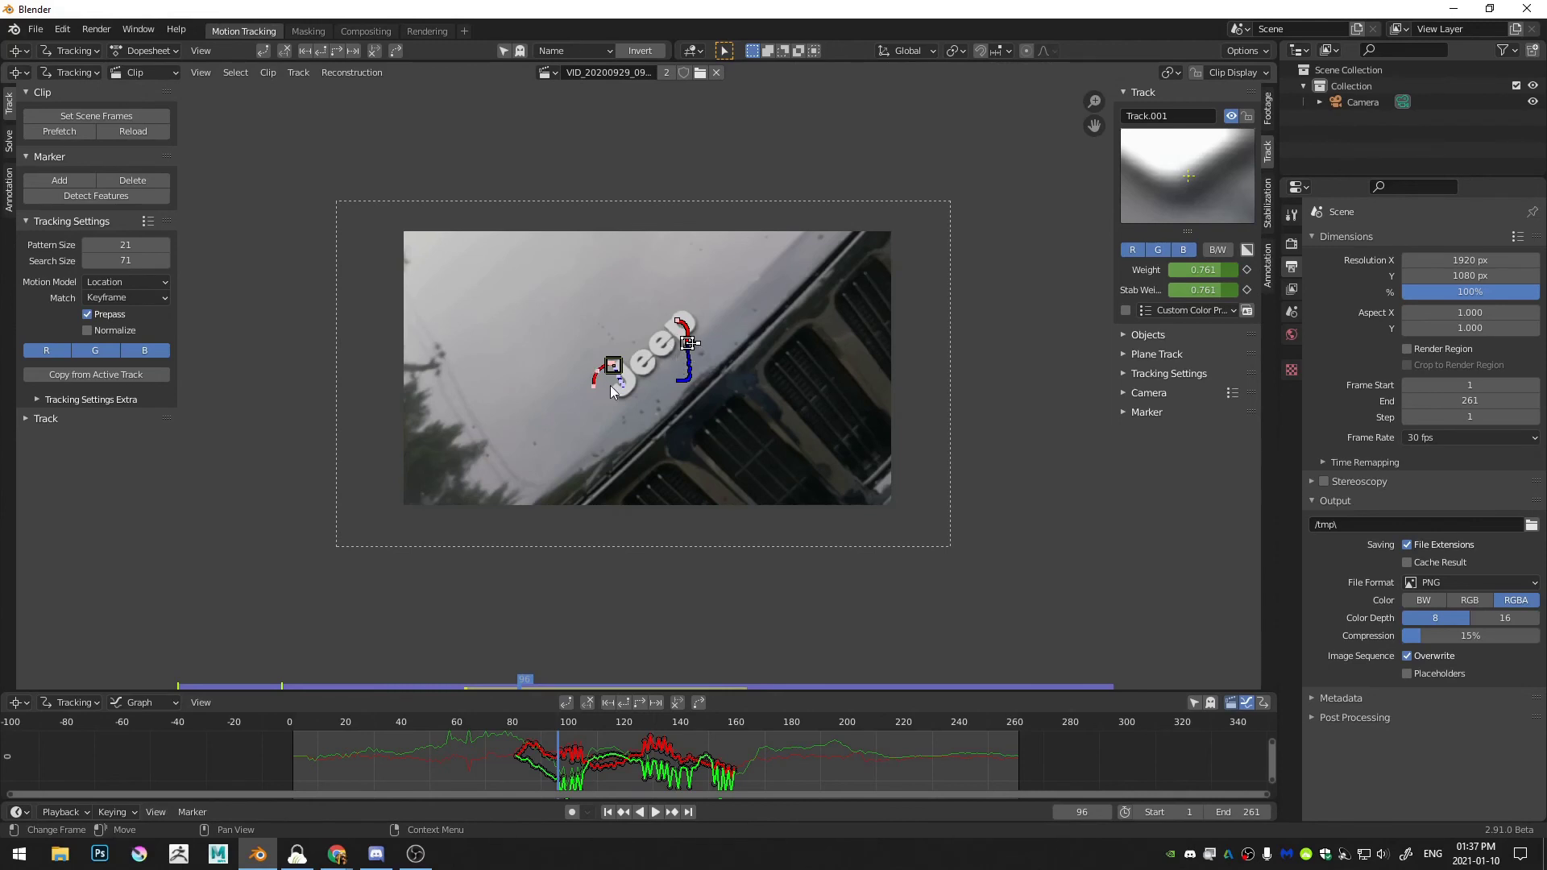
drag(563, 731, 577, 729)
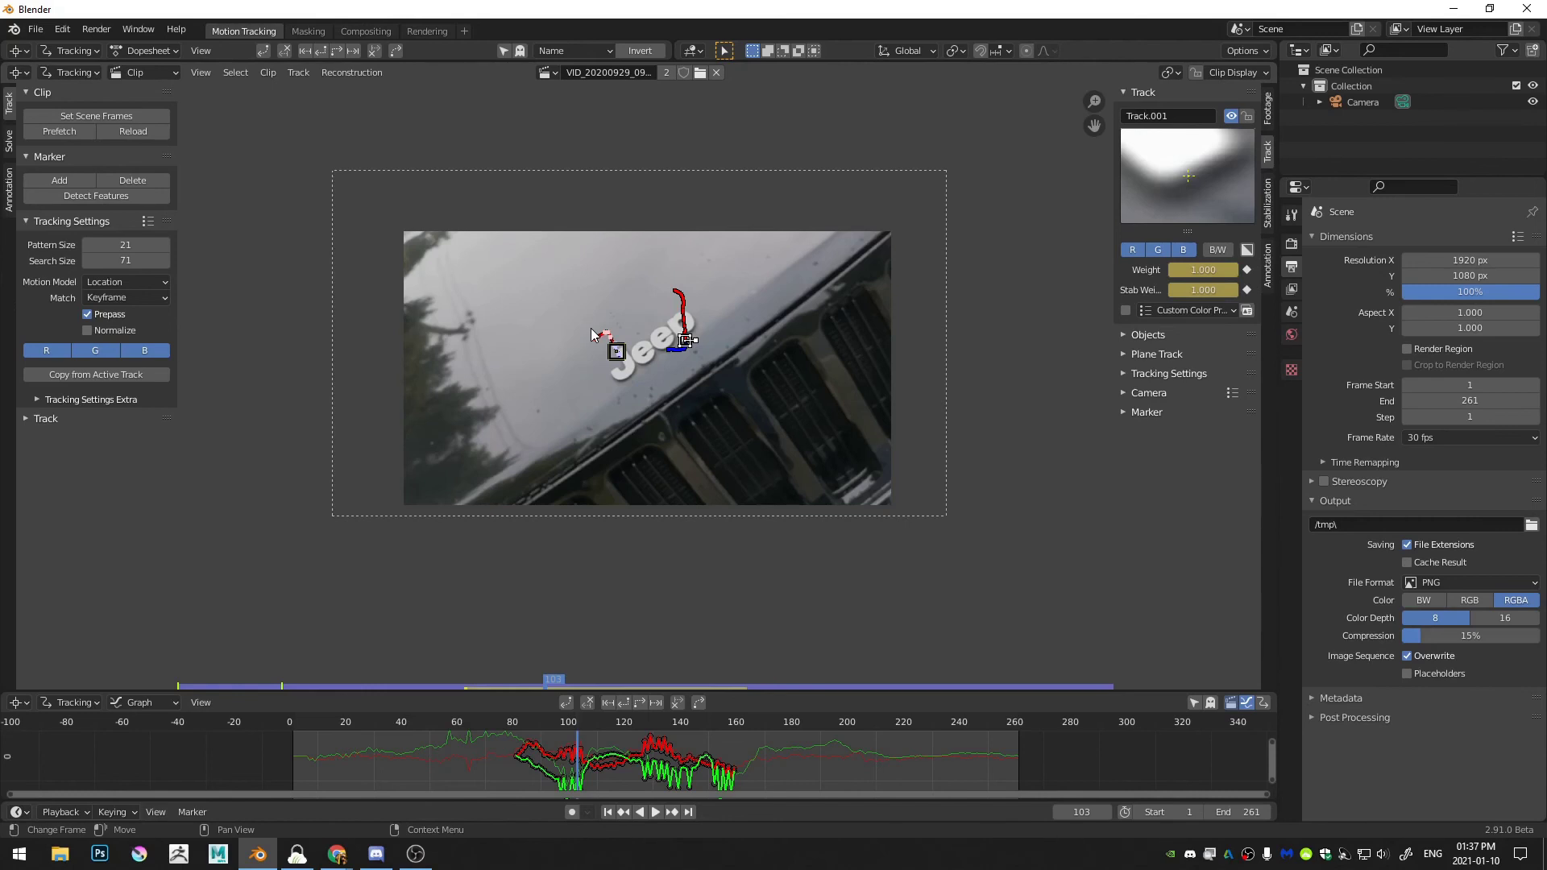
Play the pancake video in Chrome muted, jump to about 3:10, and pause it
click(336, 854)
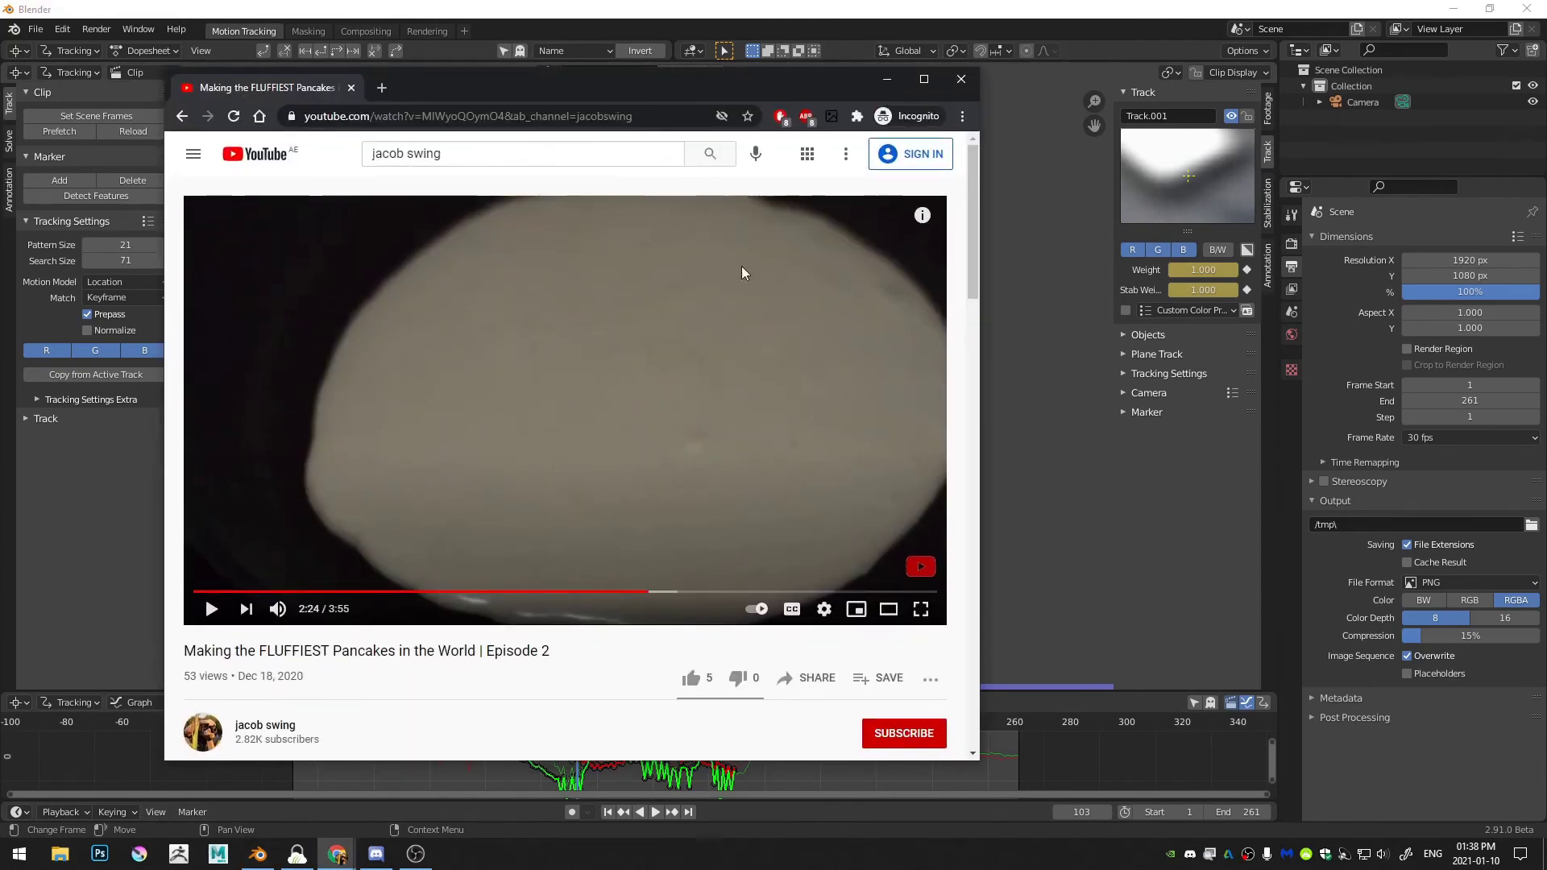
click(697, 316)
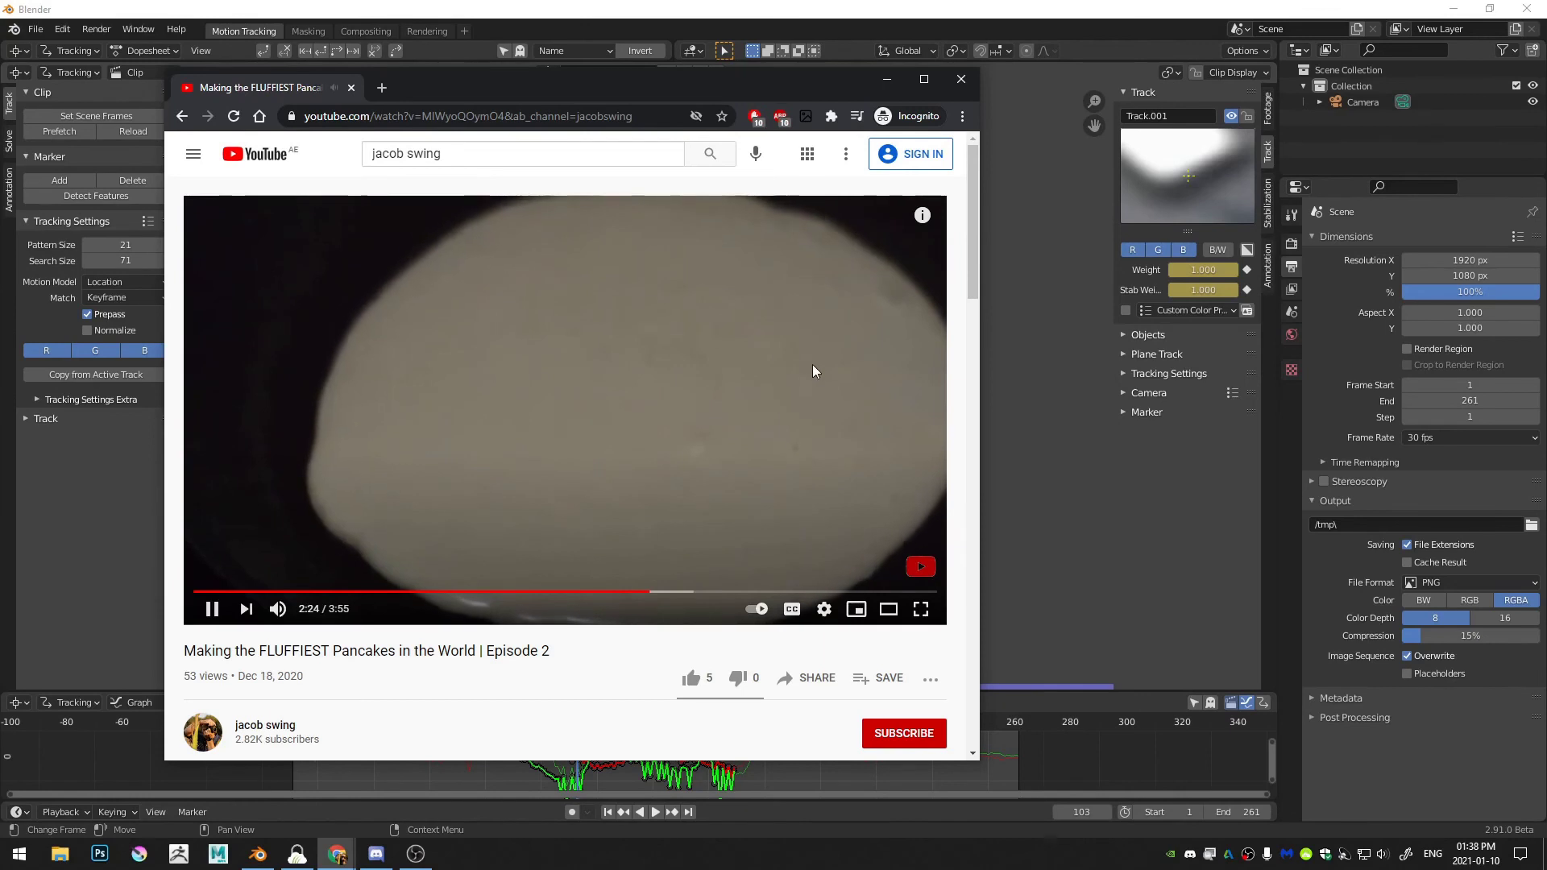
click(791, 407)
click(278, 608)
click(727, 437)
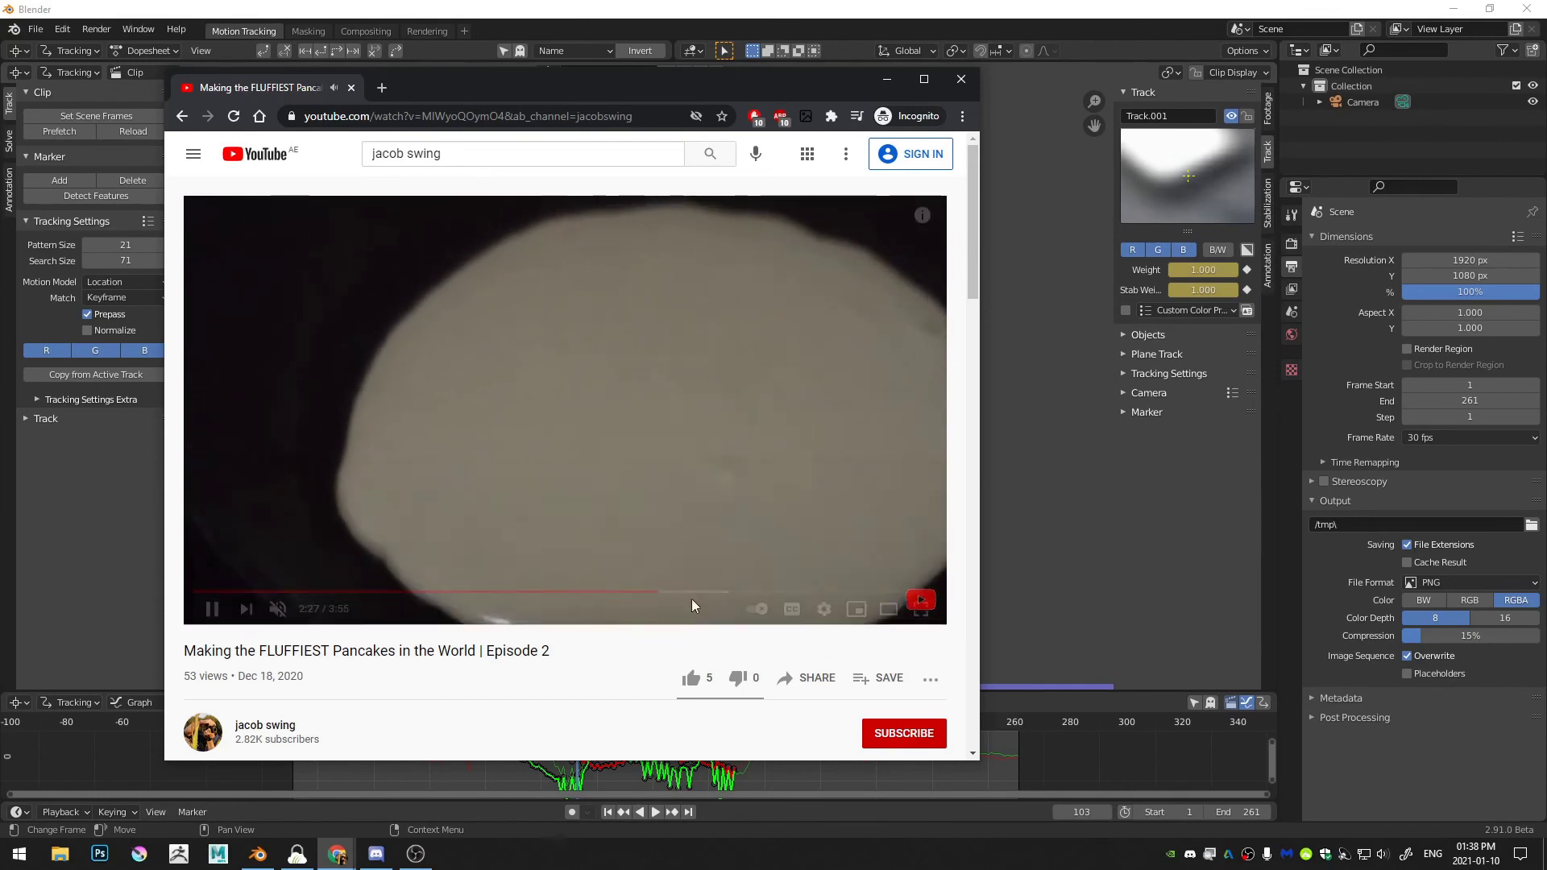
click(697, 592)
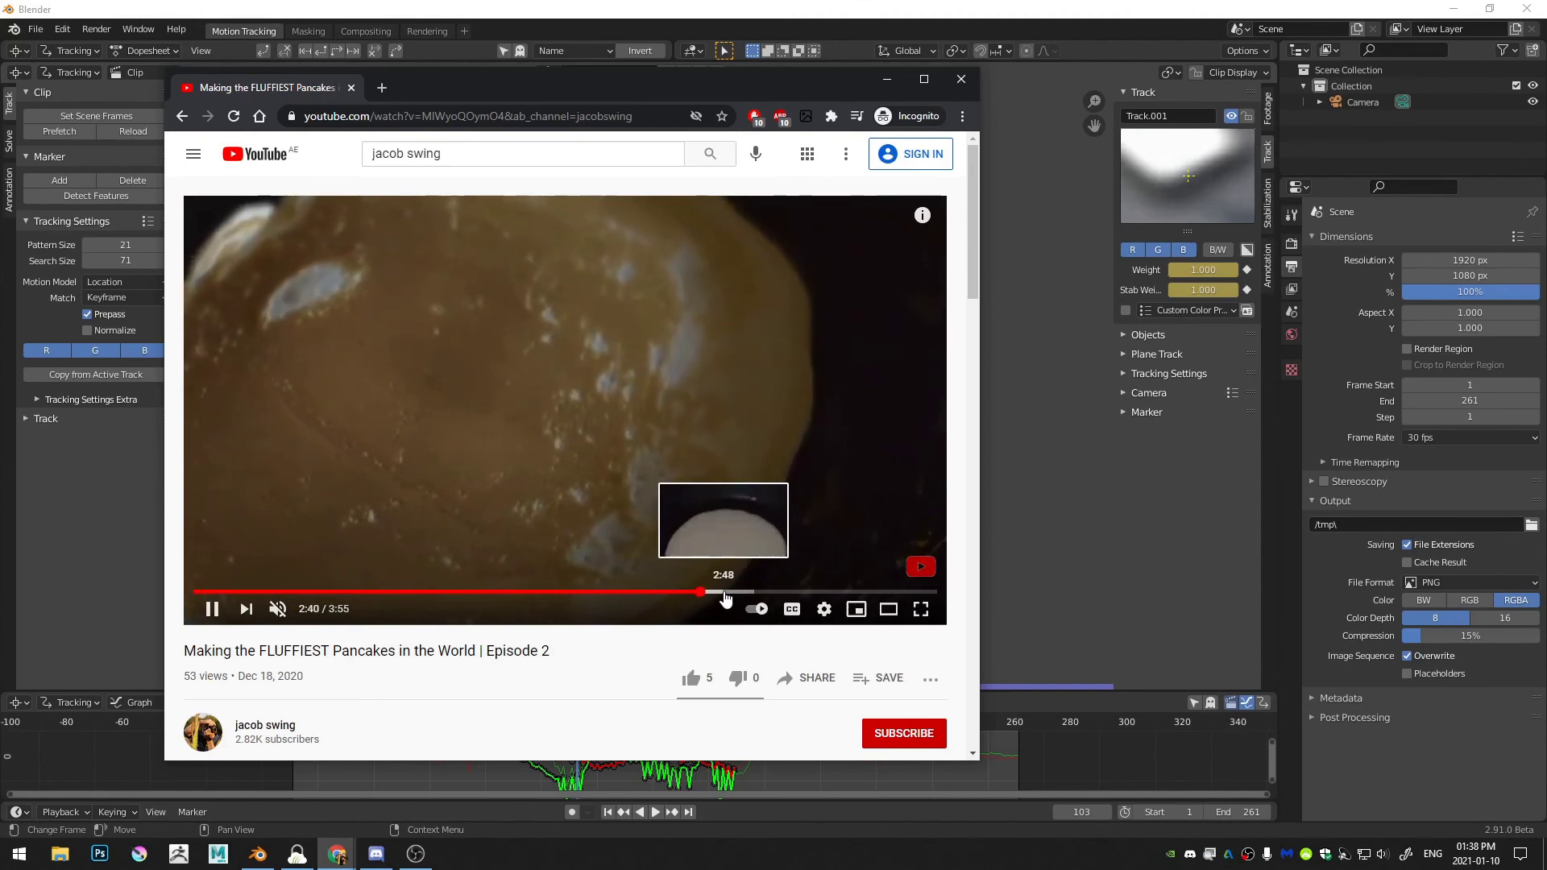
click(794, 592)
click(765, 548)
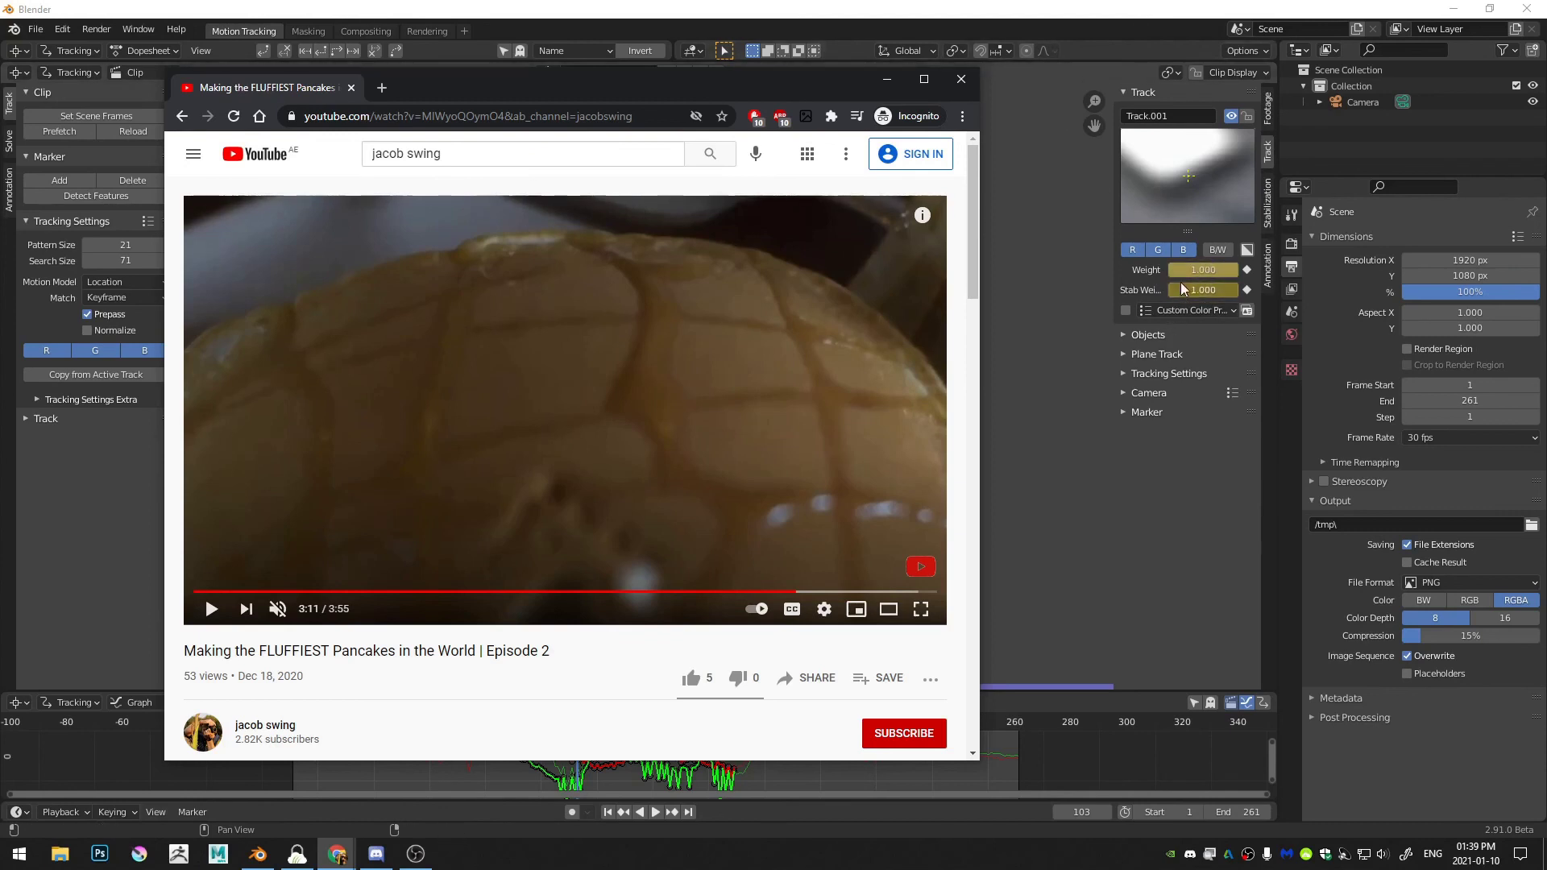
Bring Blender's clip editor, showing the Jeep clip at frame 103, back in front
click(1047, 282)
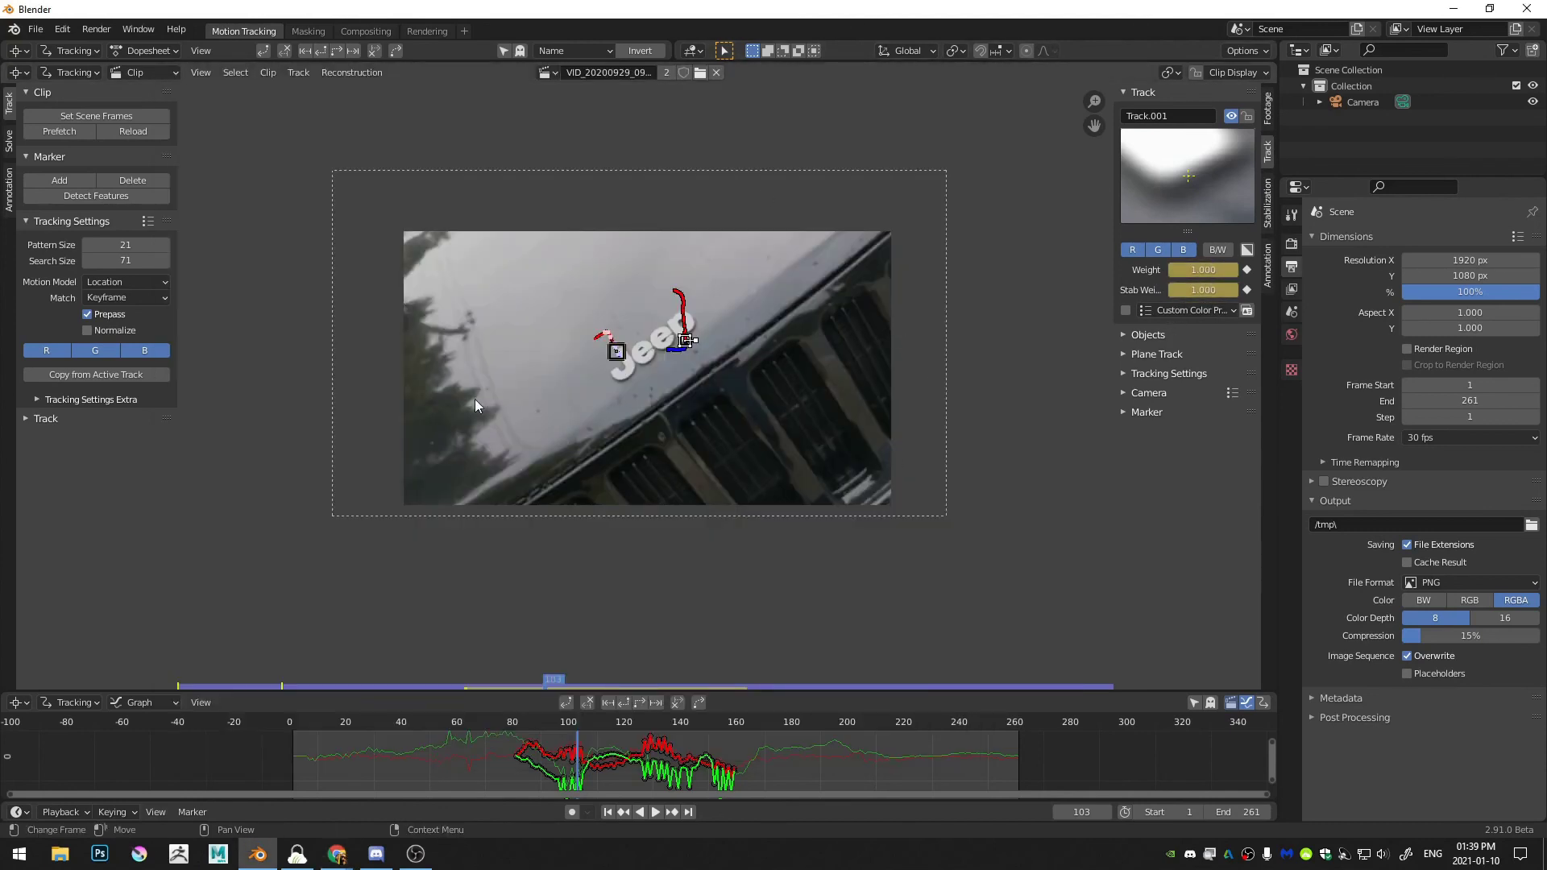